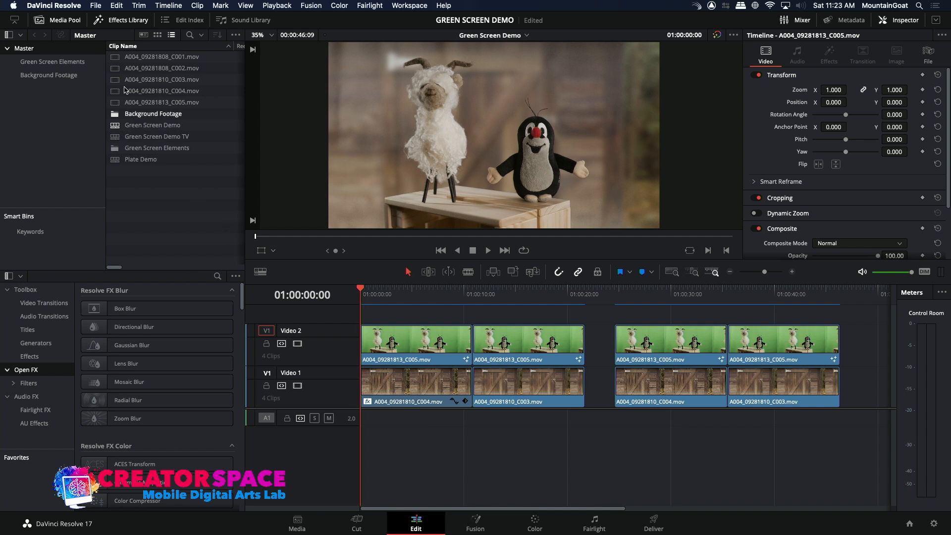
- Preview the five source clips in the Master bin, covering the green screen puppet shots and the wooden door backgrounds
left_click(120, 57)
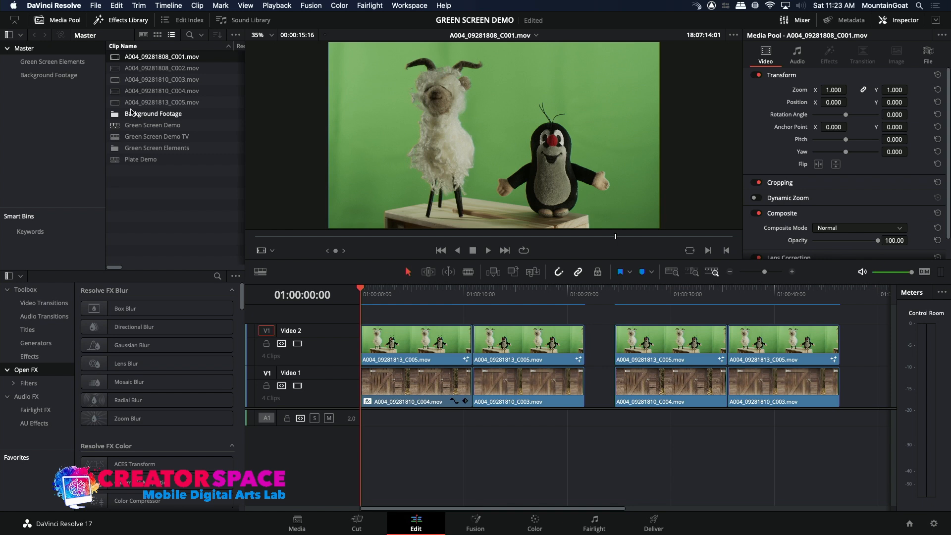
left_click(118, 69)
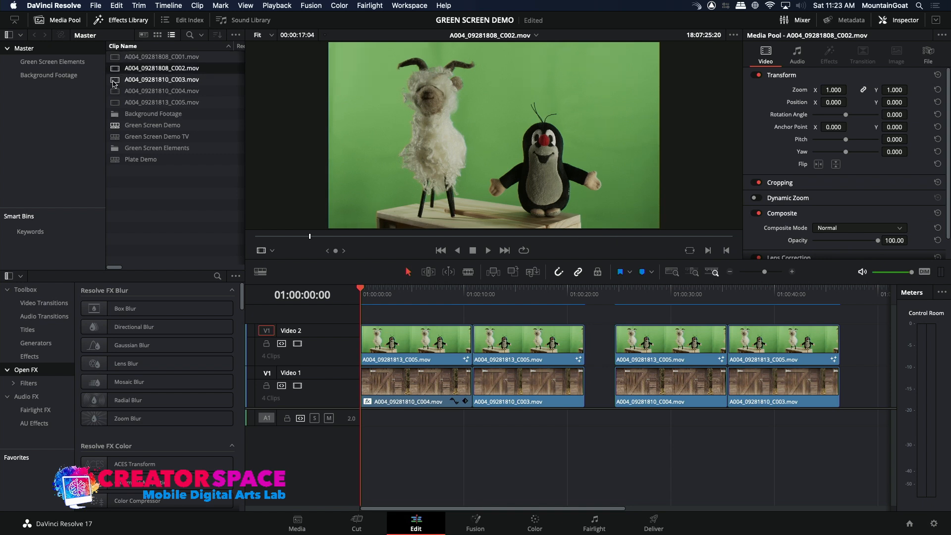
left_click(113, 81)
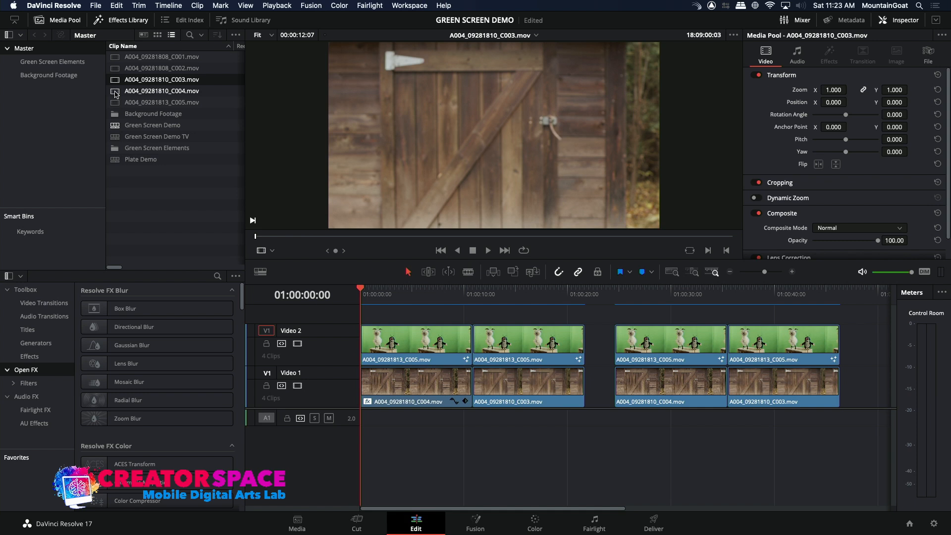
left_click(115, 94)
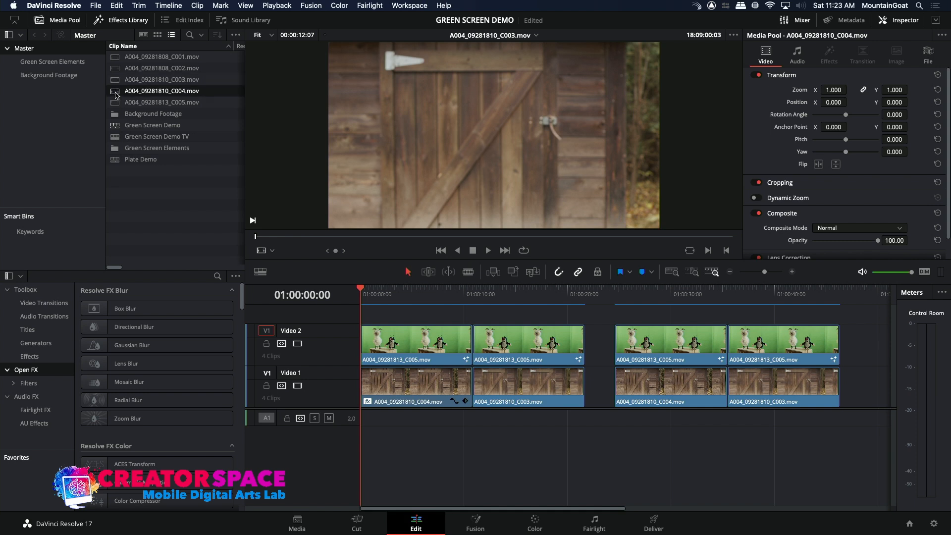
left_click(115, 81)
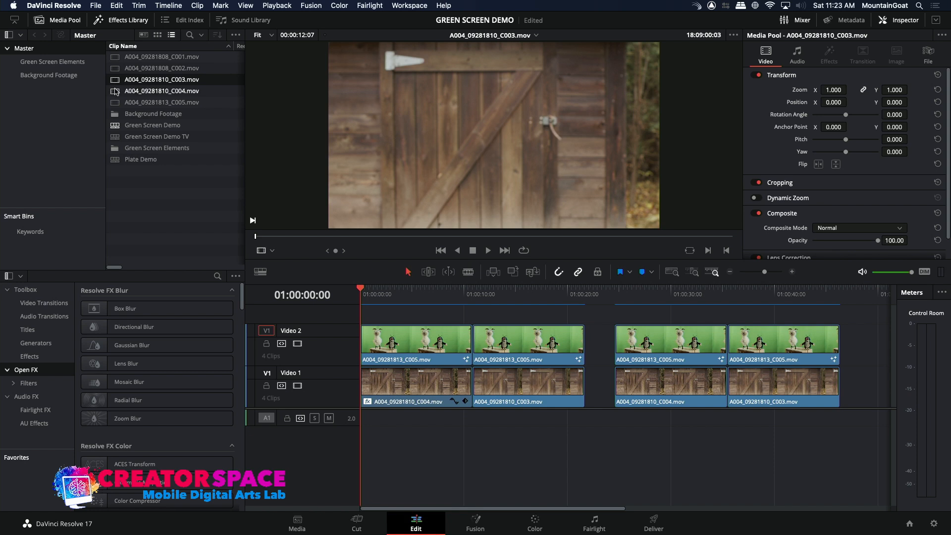
left_click(115, 92)
left_click(115, 103)
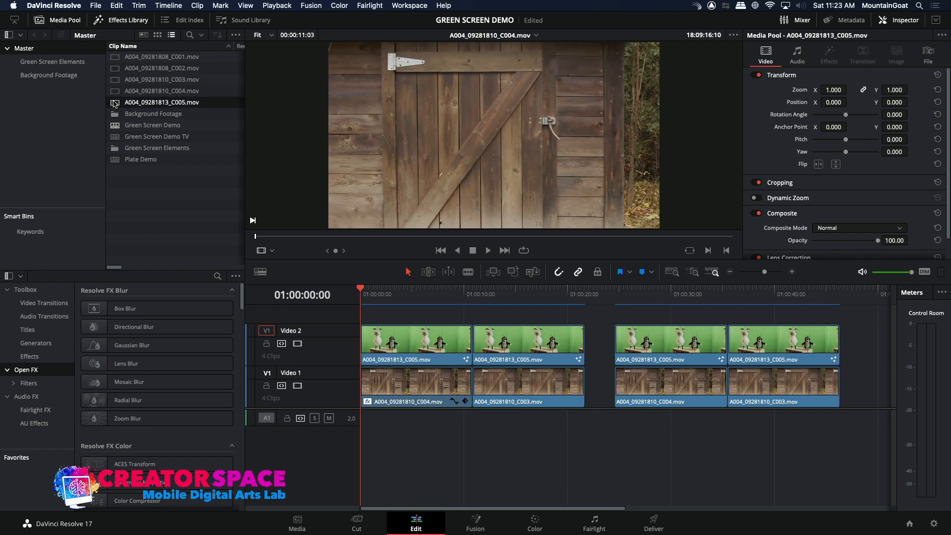
left_click(114, 70)
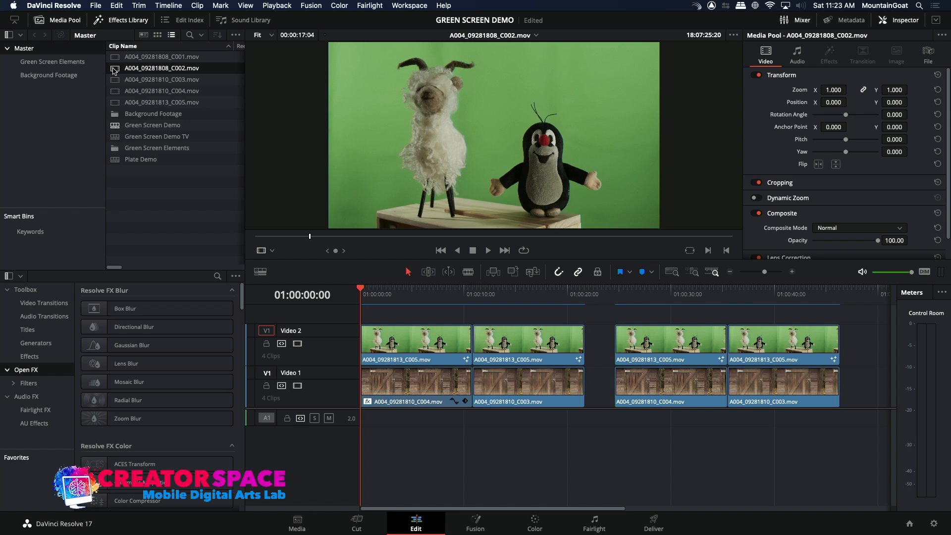
left_click(115, 103)
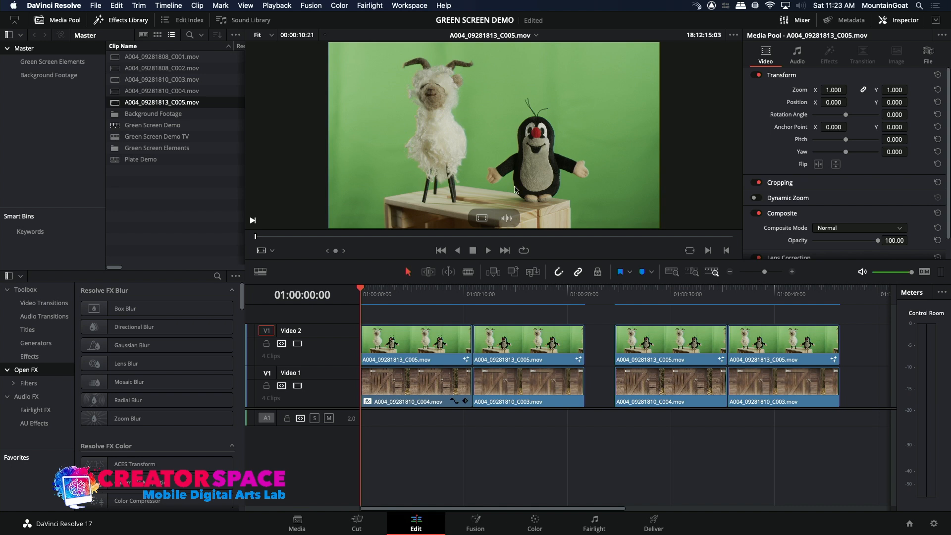
- Review the finished composites in the first timeline group, comparing the C004 and C003 background versions
left_click(414, 297)
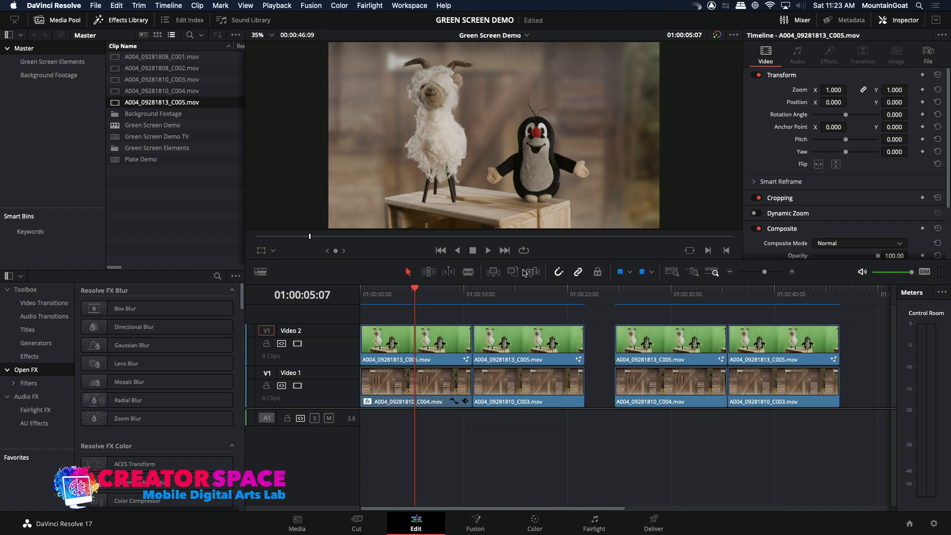
left_click(527, 300)
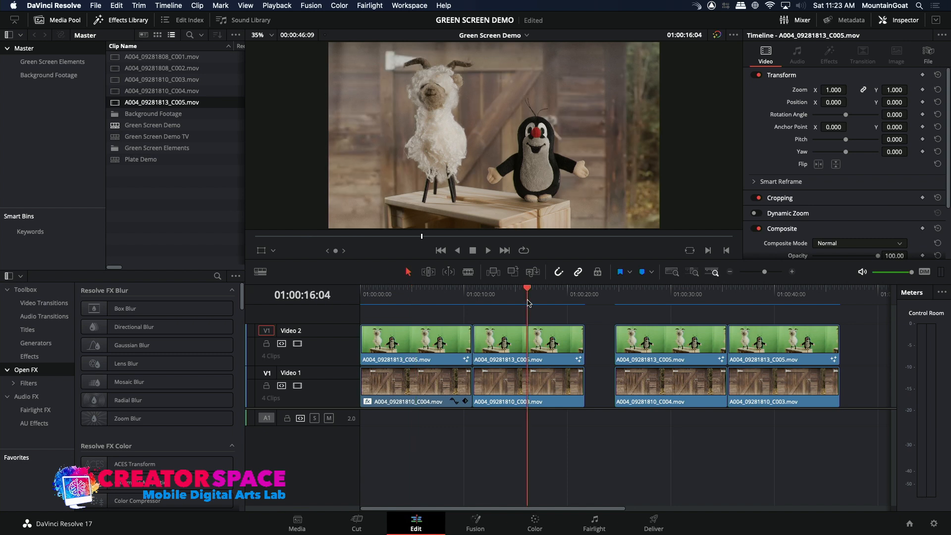
left_click(512, 298)
left_click(519, 300)
left_click(522, 384)
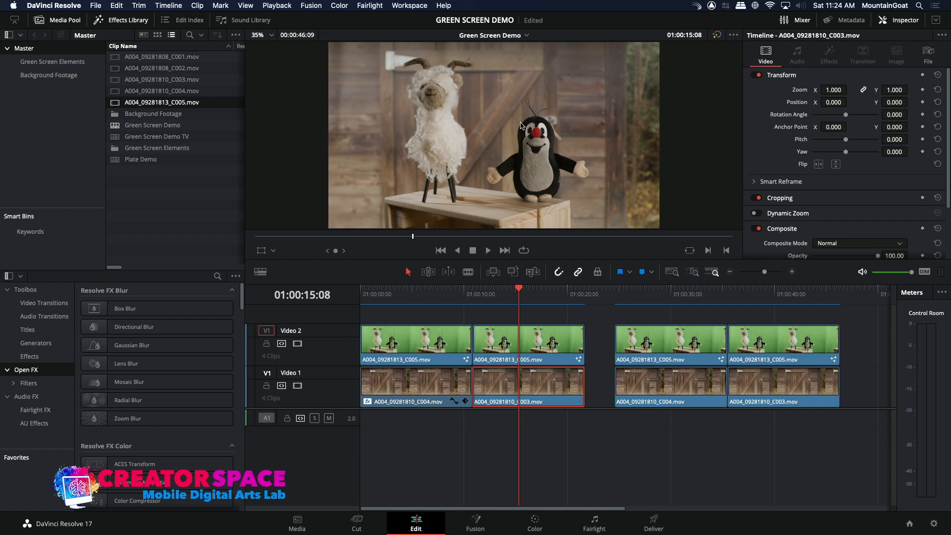
- Delete both green screen clips from Video 2 in the second timeline group, leaving the backgrounds on Video 1
left_click(642, 299)
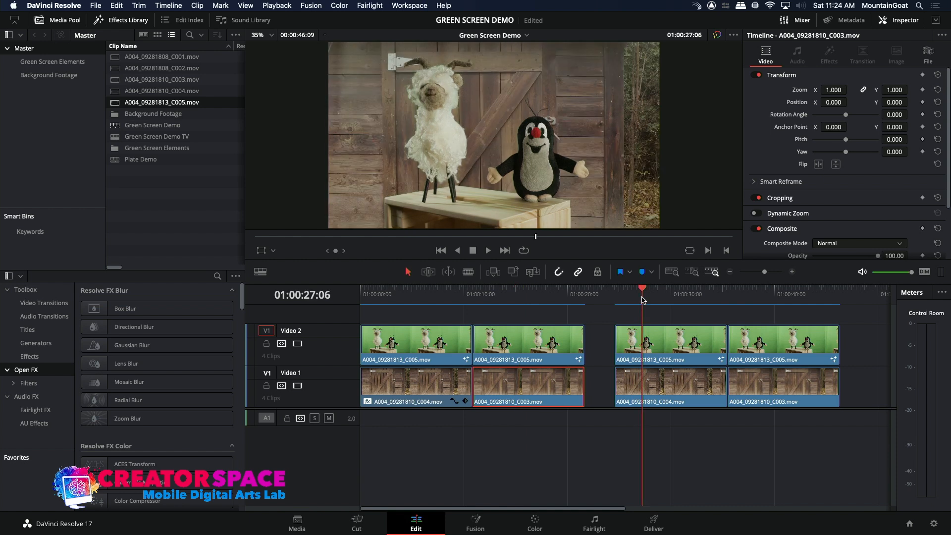
left_click(664, 341)
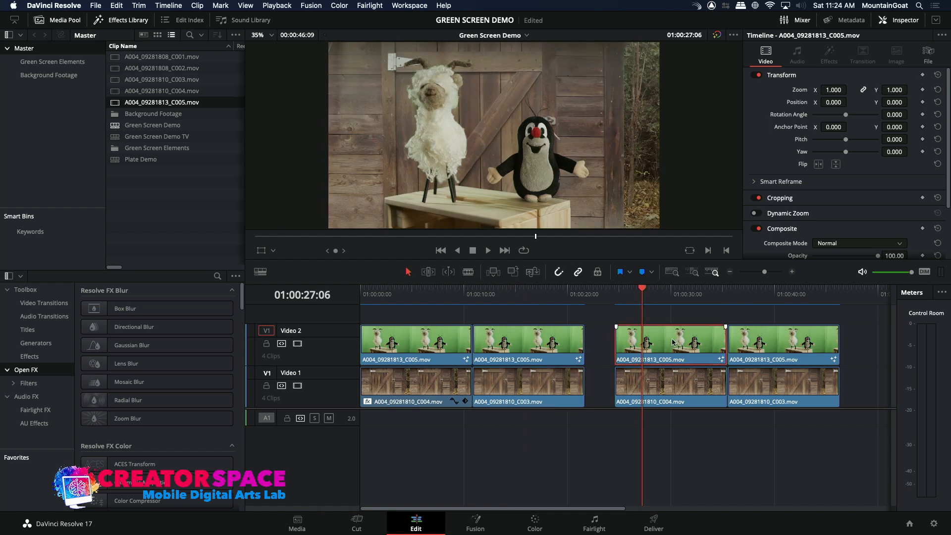
key("Delete")
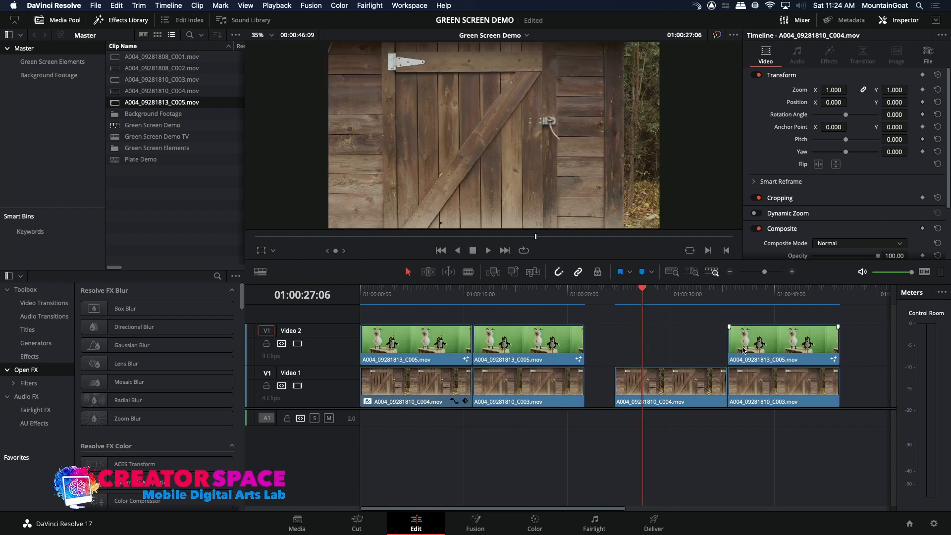
left_click(765, 292)
key("Delete")
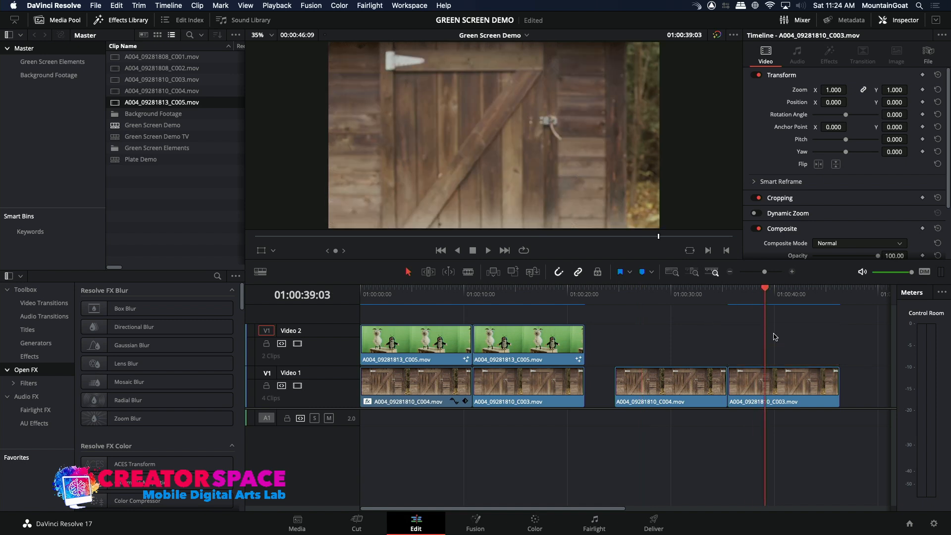
- Remove the Gaussian Blur effect from the first A004_09281810_C004.mov background clip on Video 1
left_click_drag(728, 299, 442, 307)
left_click(440, 381)
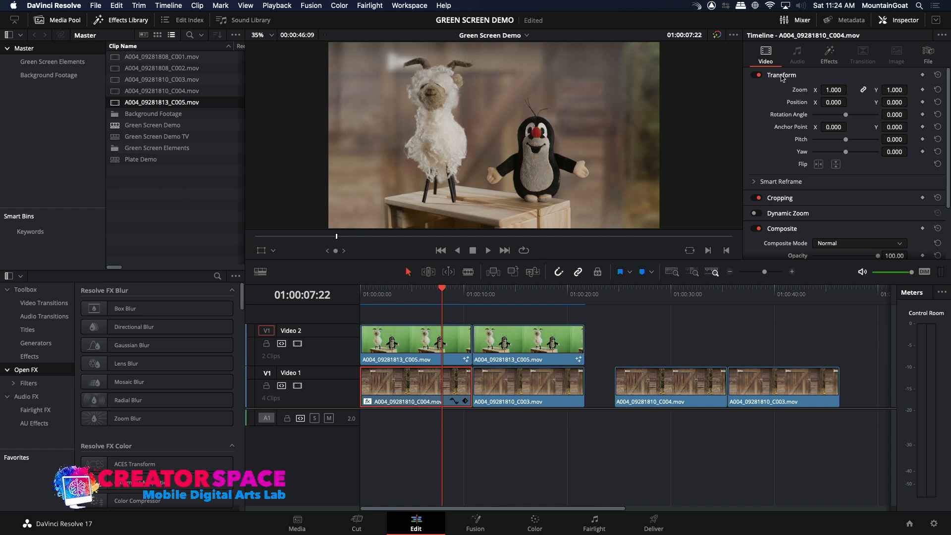
left_click(823, 59)
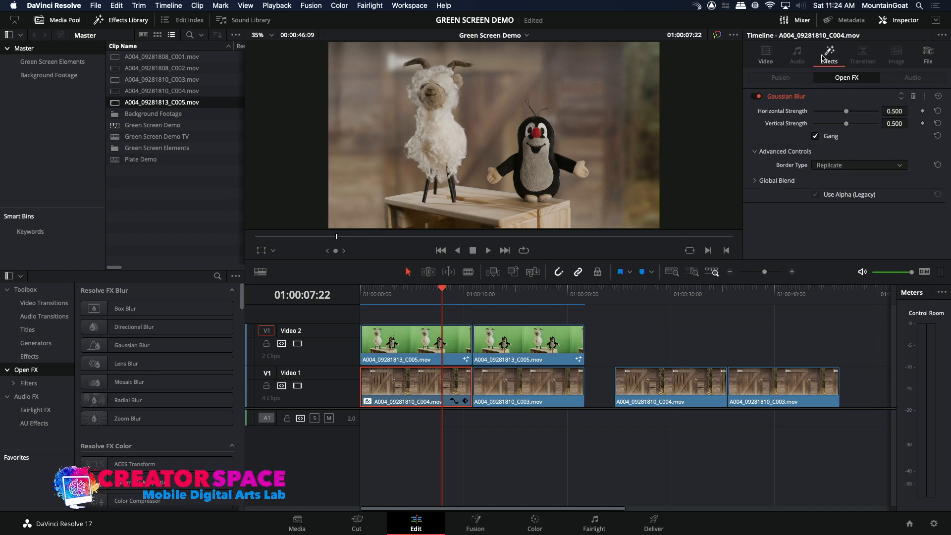
left_click(914, 97)
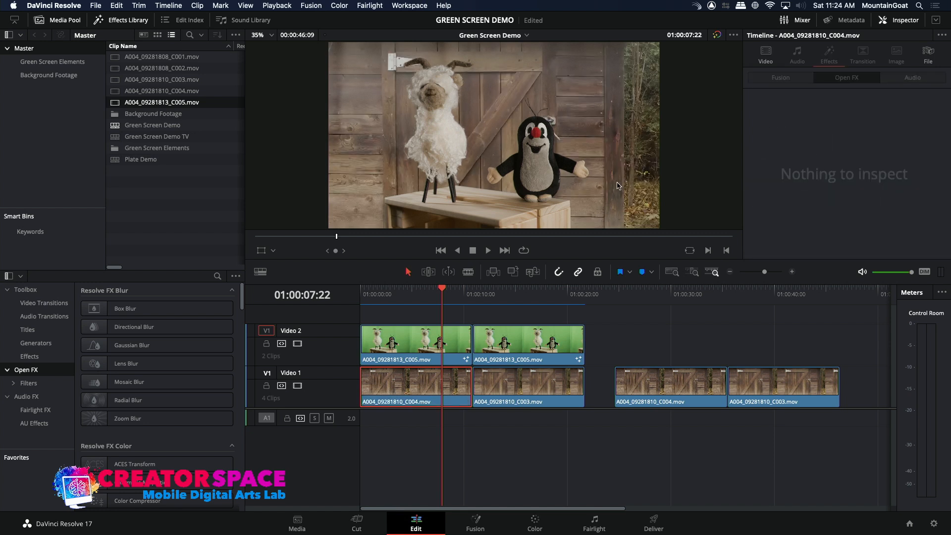
- Play across the cut between the first two composites and compare their sharp and out-of-focus backgrounds
left_click_drag(442, 293, 422, 317)
key("space")
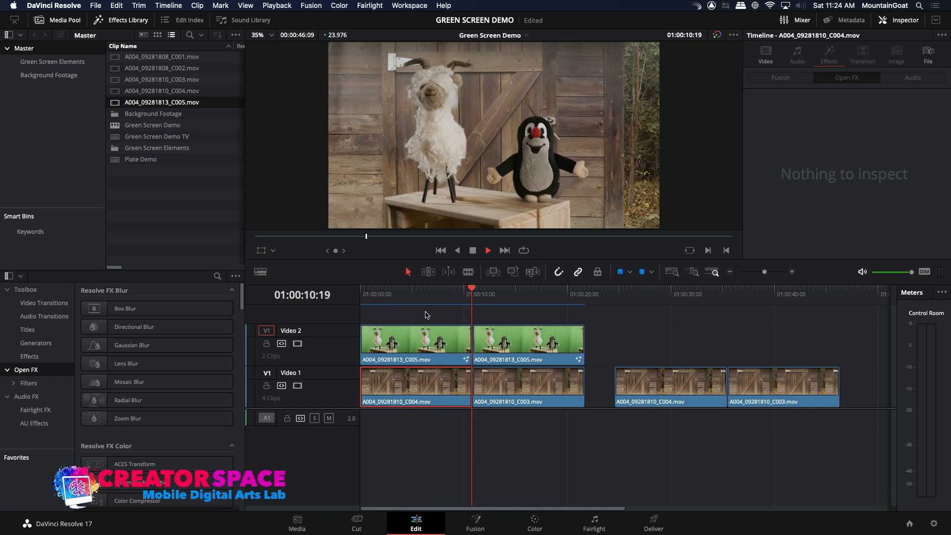
key("space")
left_click_drag(505, 303, 508, 302)
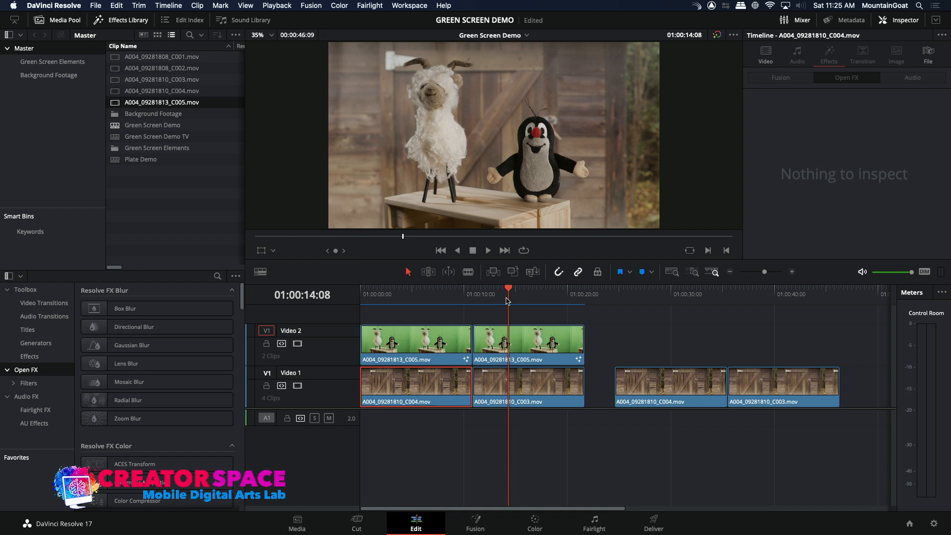
left_click(454, 294)
left_click(532, 300)
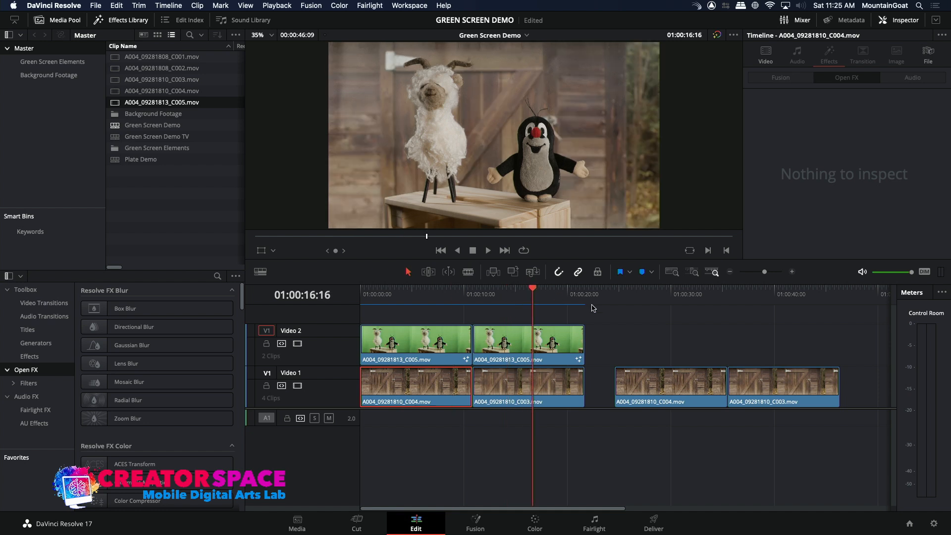
- Place A004_09281813_C005.mov on Video 2 at 01:00:24:15, directly above the second A004_09281810_C004.mov background clip
left_click(614, 300)
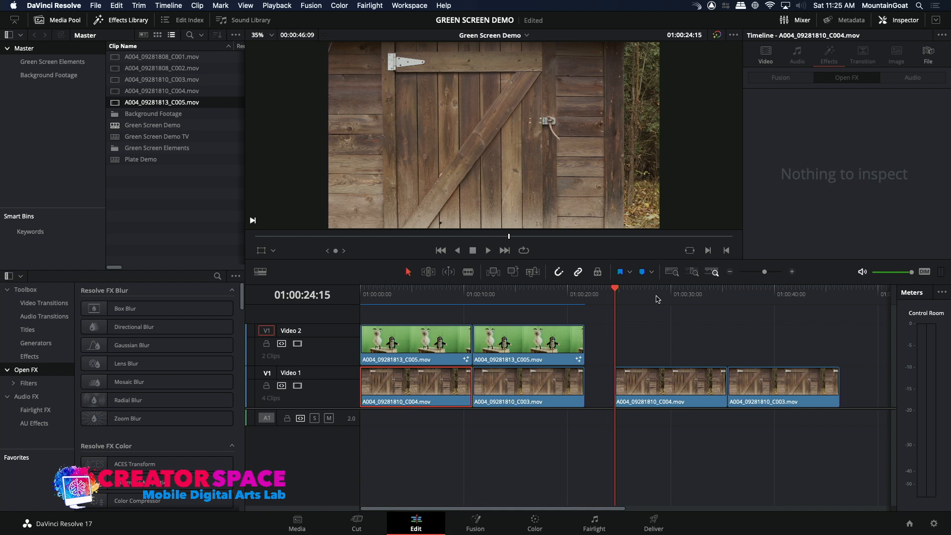
left_click_drag(657, 295, 616, 291)
left_click(117, 102)
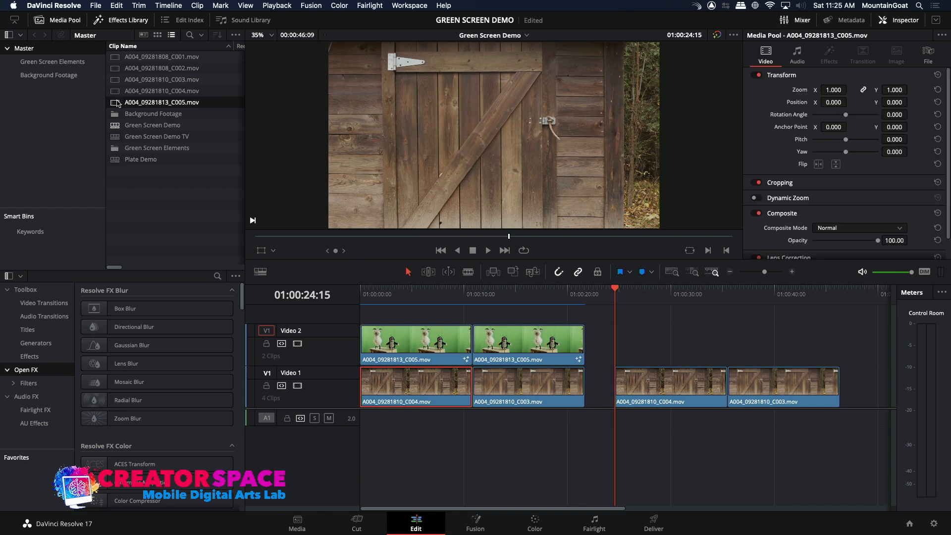
left_click_drag(117, 102, 619, 329)
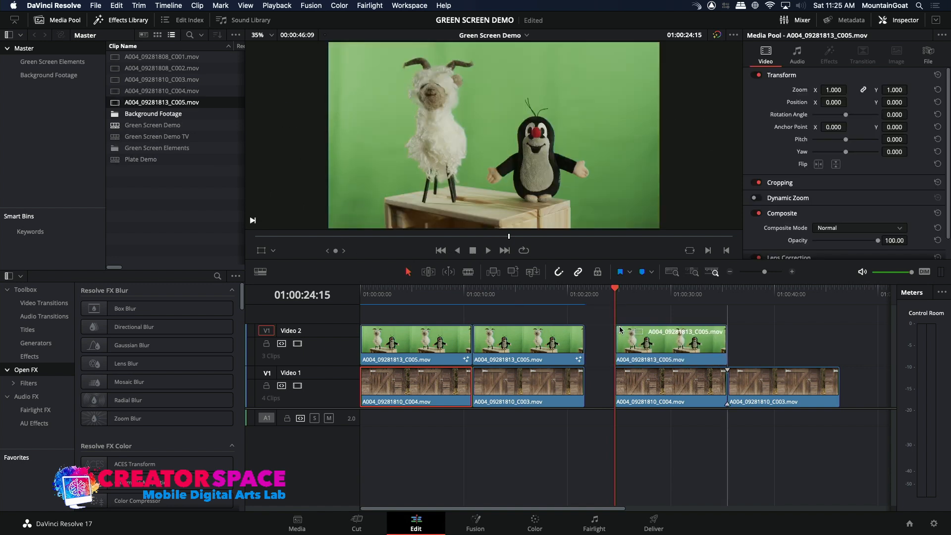
- Check the background beneath the new green screen clip by disabling Video 2 and enabling it again
mouse_move(665, 293)
left_mouse_down()
mouse_move(677, 296)
mouse_move(655, 294)
left_mouse_up()
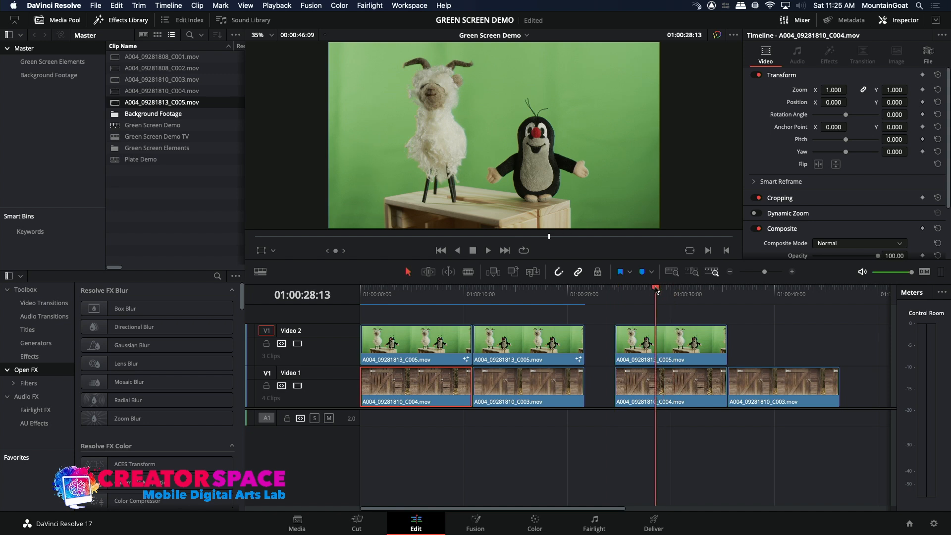
left_click(653, 347)
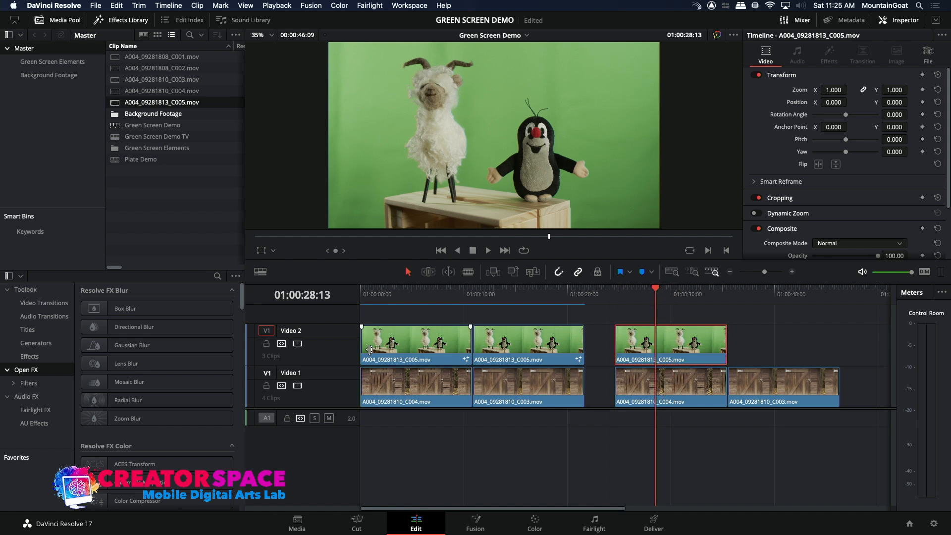
left_click(297, 344)
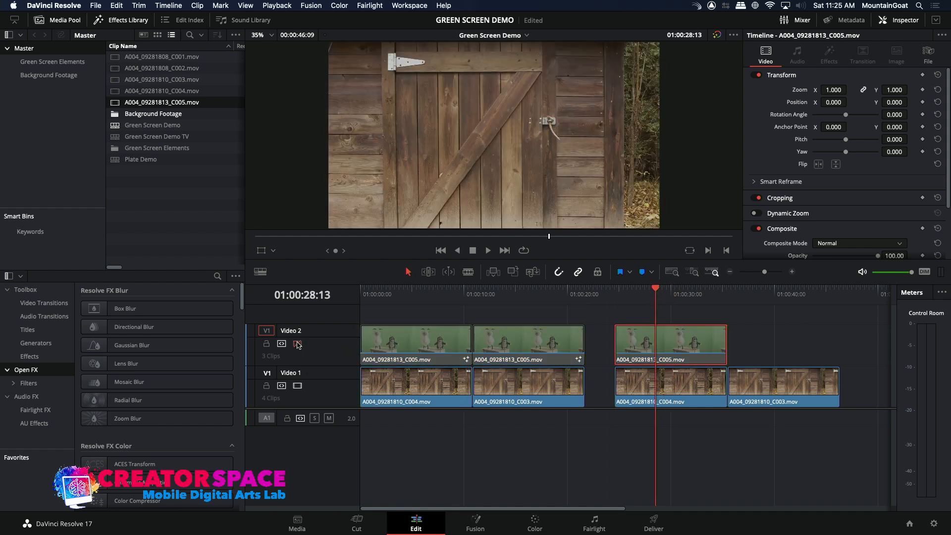
left_click(297, 344)
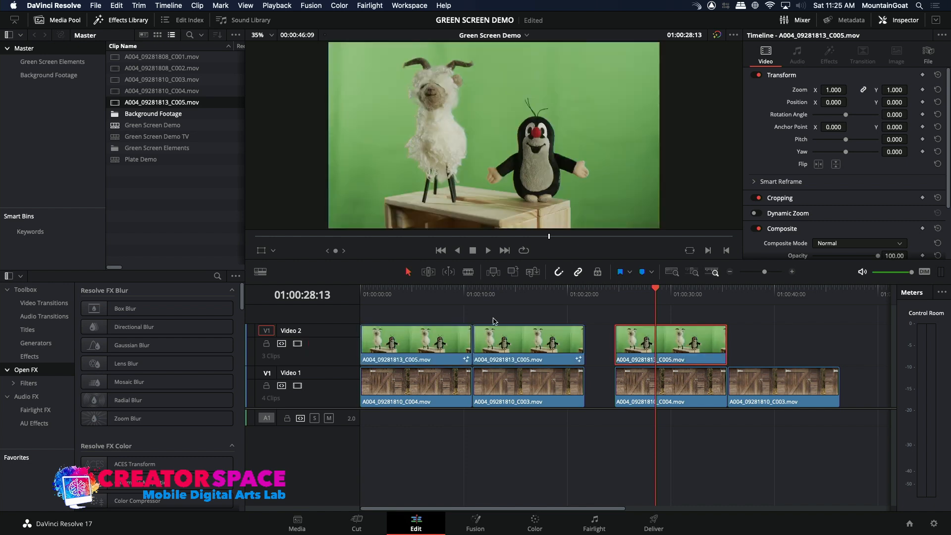
- Open the new green screen clip in Fusion at 01:00:28:10 and reposition its MediaIn1 node slightly
left_click(654, 297)
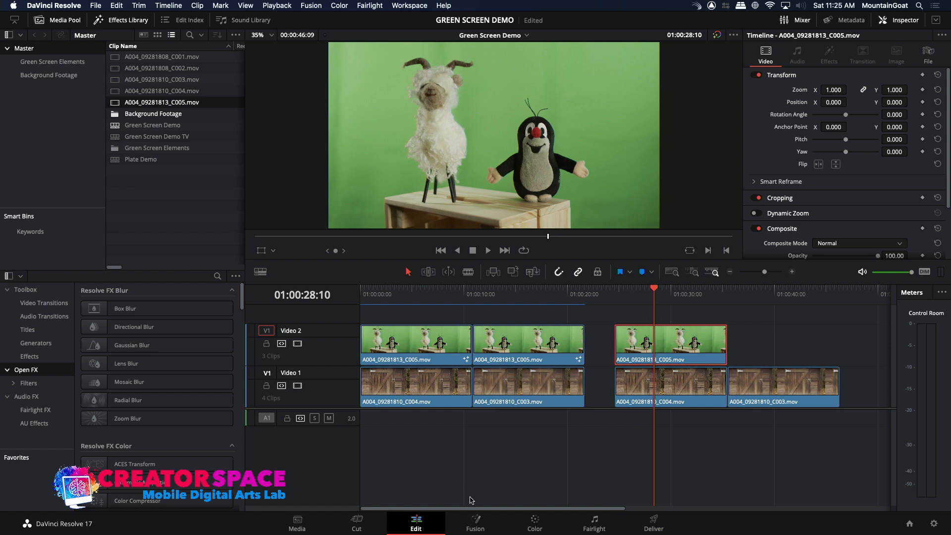
left_click(473, 525)
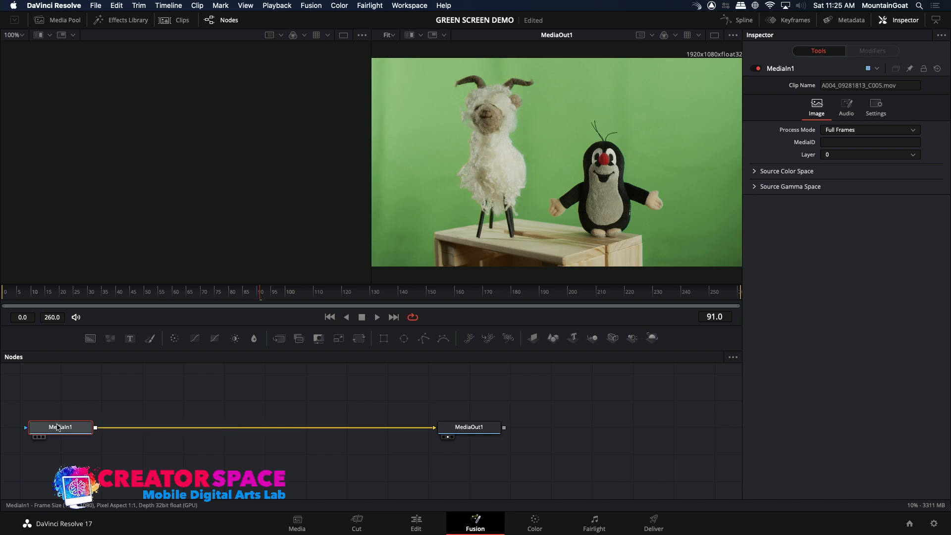
left_click_drag(62, 432, 81, 416)
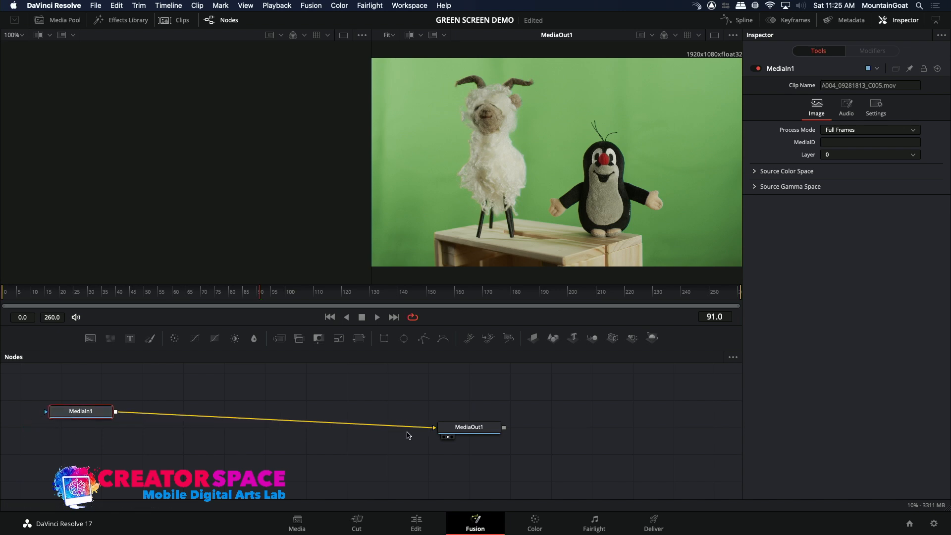
- Disconnect MediaIn1 from MediaOut1 and reconnect it to demonstrate how the node link feeds the output
left_click_drag(434, 427, 398, 429)
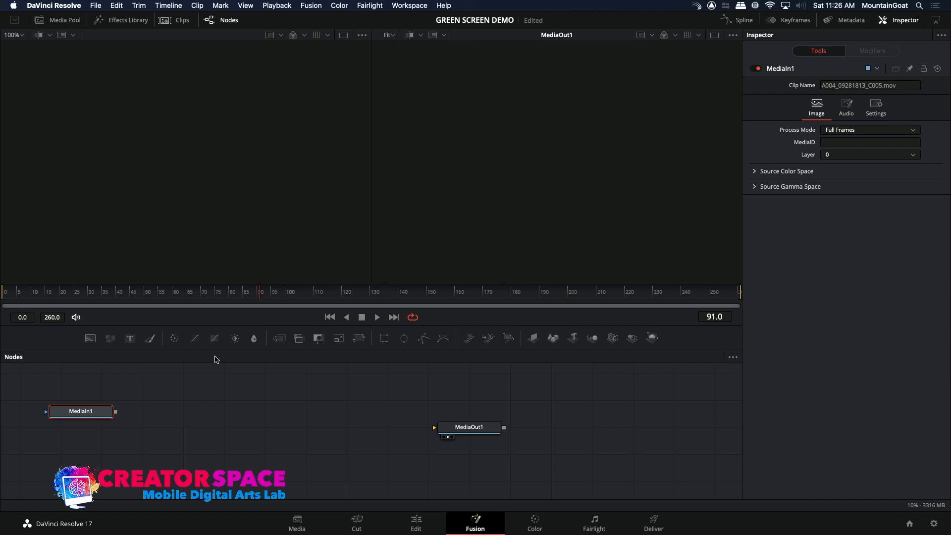
left_click_drag(116, 411, 434, 430)
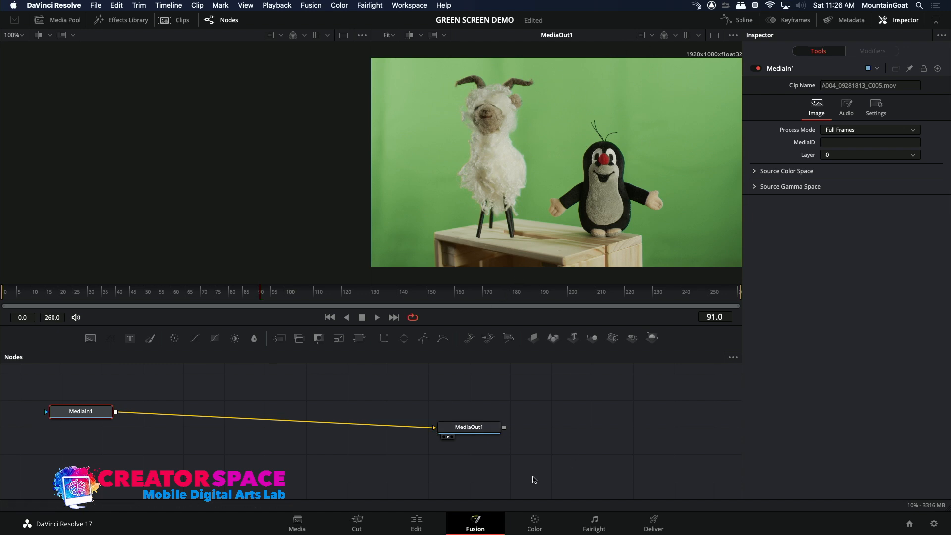
- Return to the Edit page and scrub through the new green screen clip to 01:00:30:08
left_click(416, 521)
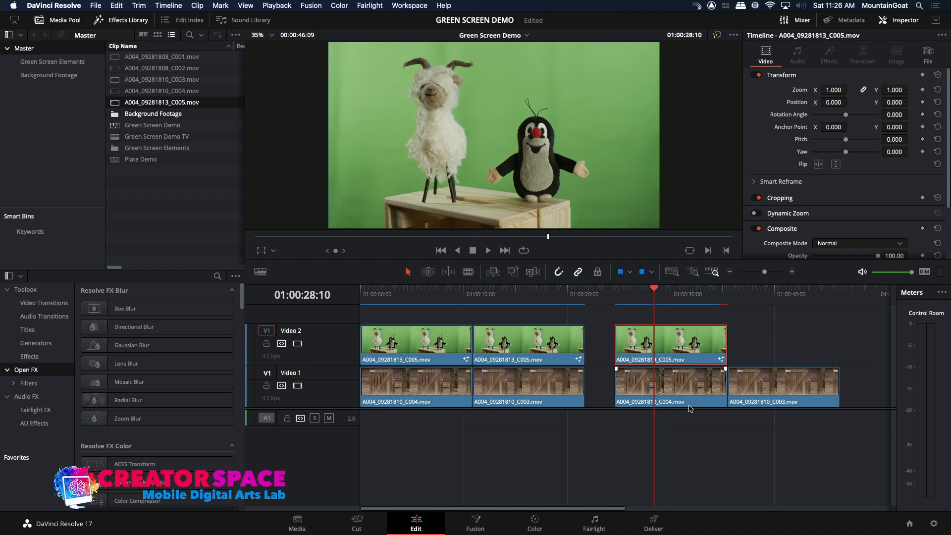
left_click_drag(663, 296, 670, 309)
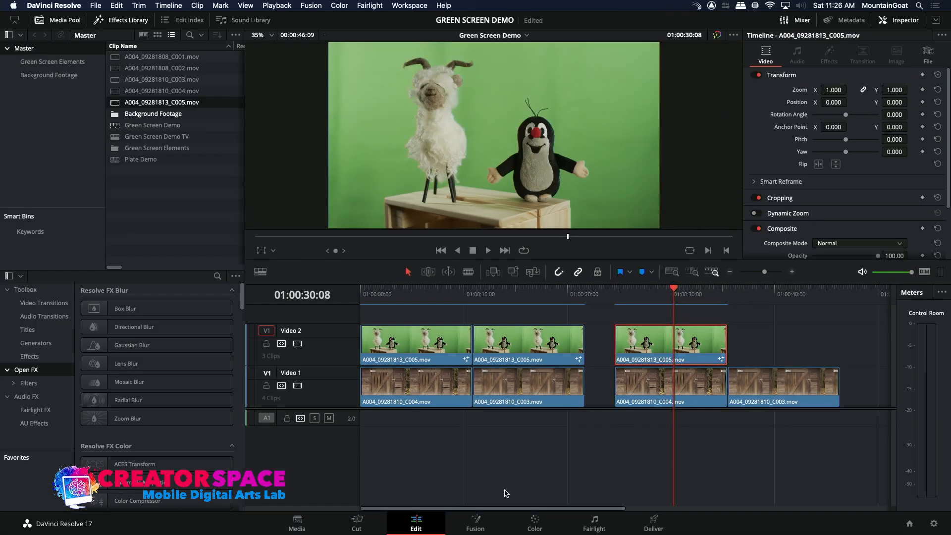
- Open the selected green screen clip in Fusion and insert an Ultra Keyer between MediaIn1 and MediaOut1
left_click(487, 524)
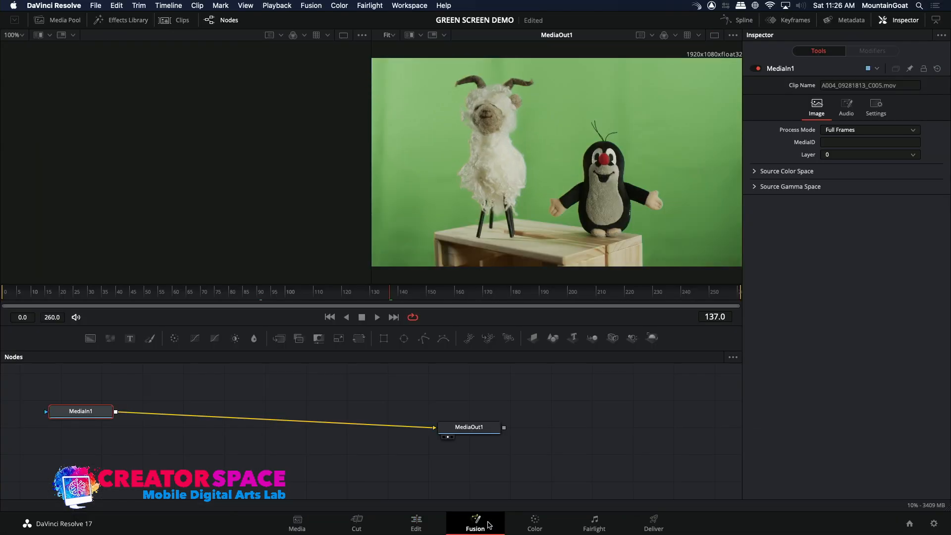
right_click(273, 424)
mouse_move(309, 254)
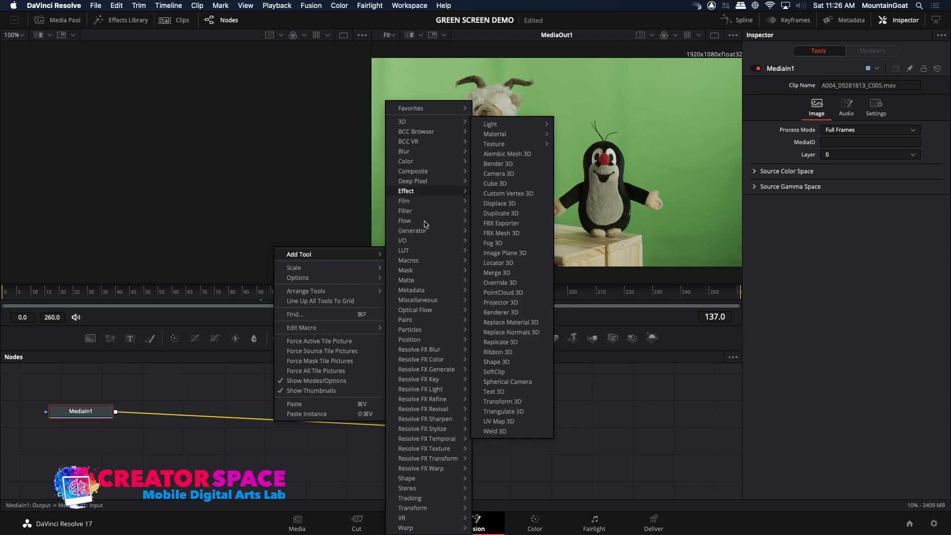
mouse_move(425, 281)
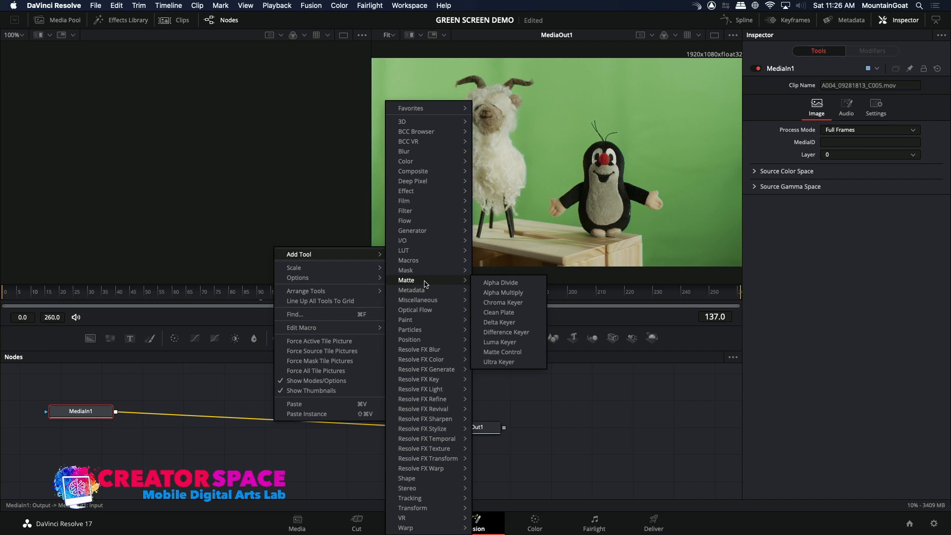
mouse_move(433, 126)
left_click(499, 362)
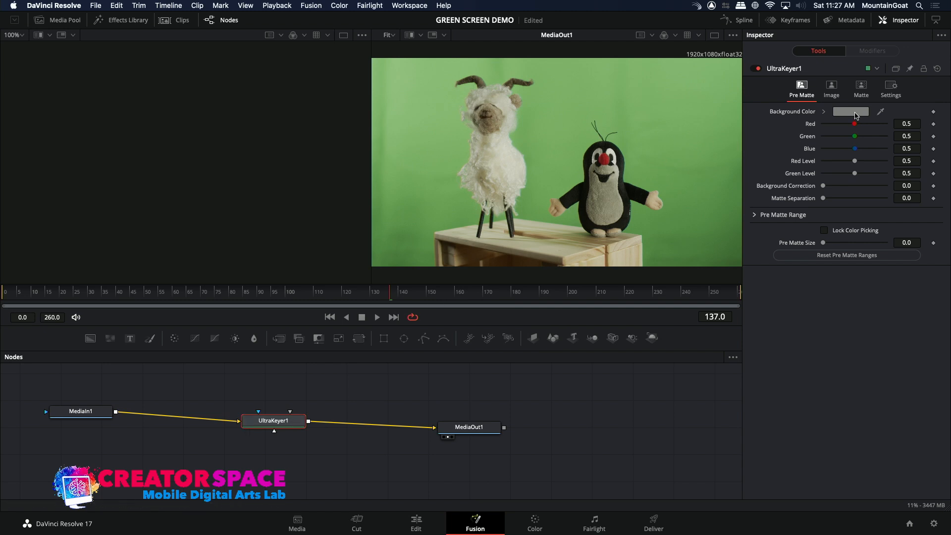
- Sample the green backdrop between the puppets as the keyer's background color and set its Green value to 0.52
left_click(852, 112)
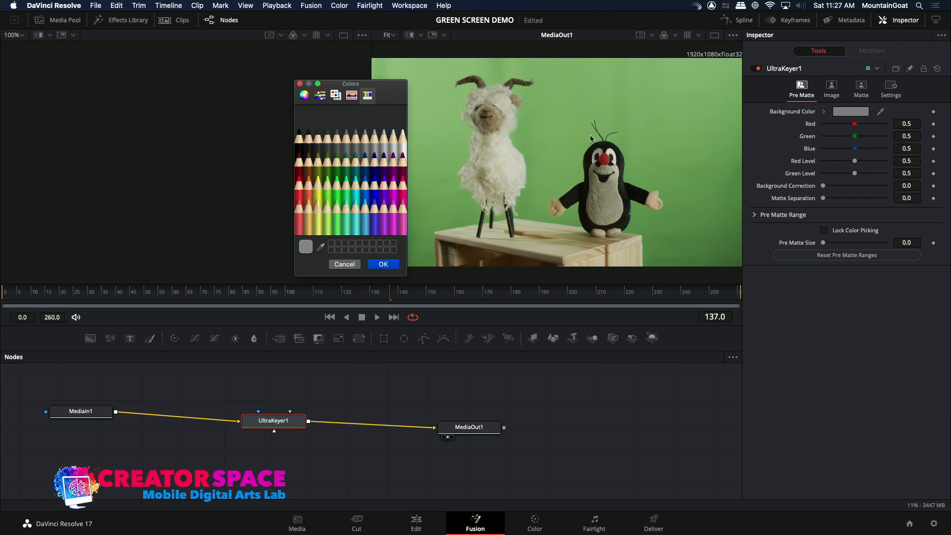
left_click(321, 247)
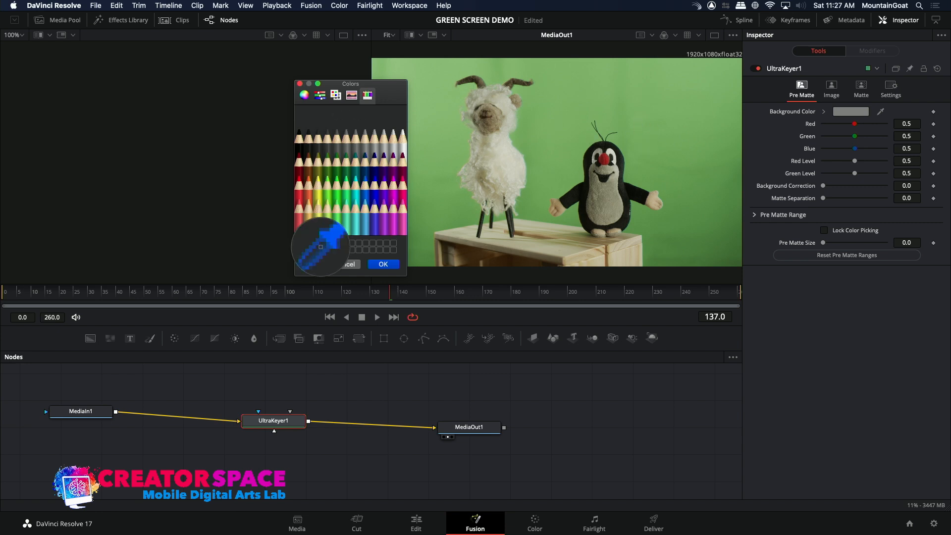
left_click(568, 105)
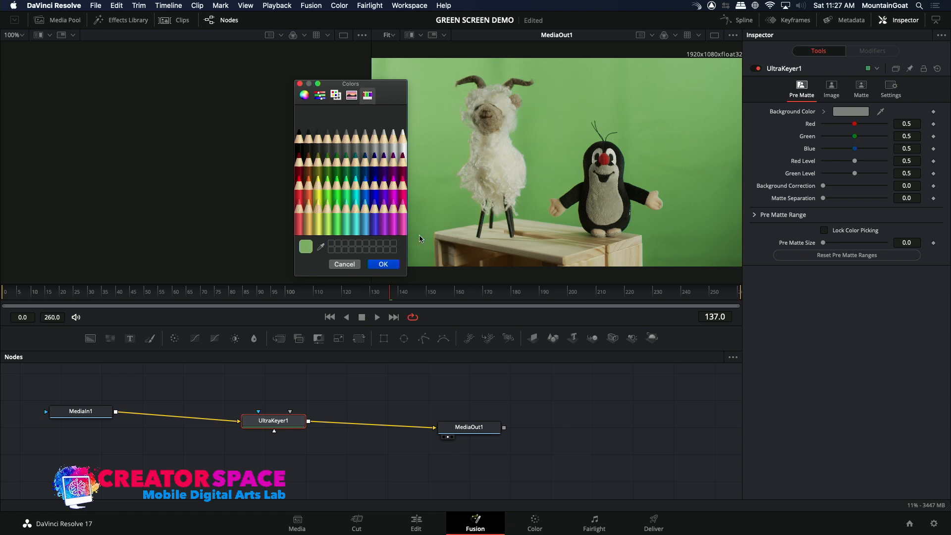
left_click(392, 265)
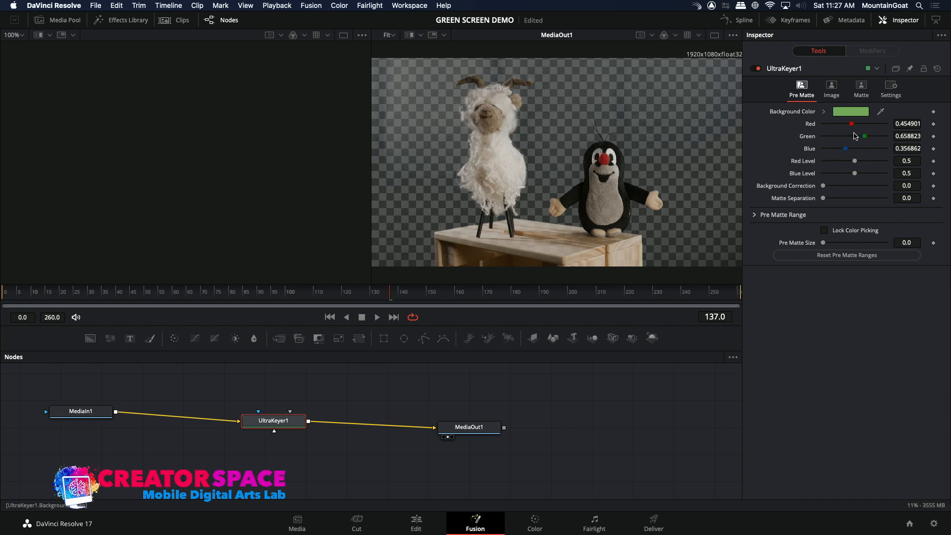
left_click_drag(865, 139, 857, 140)
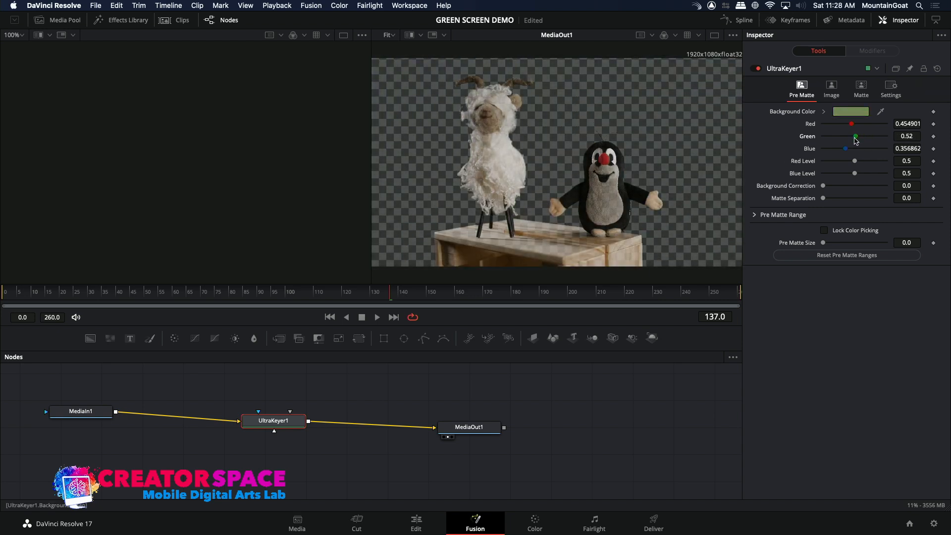
- Reduce the keyer's spill suppression slightly, setting Red/Cyan to 0.04 and Green/Magenta to 0.032
left_click(832, 93)
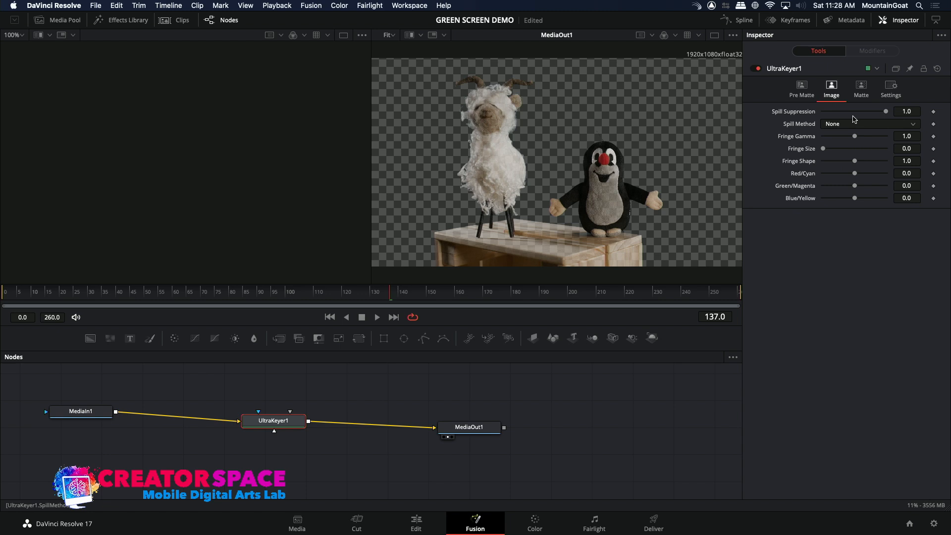
mouse_move(886, 113)
left_mouse_down()
mouse_move(831, 112)
mouse_move(879, 113)
left_mouse_up()
mouse_move(854, 173)
left_mouse_down()
mouse_move(876, 180)
mouse_move(857, 180)
mouse_move(875, 191)
mouse_move(843, 190)
mouse_move(858, 190)
left_mouse_up()
- Refine the keyer's matte with Contract/Expand 0.19, Gamma 2.02, a high threshold of 0.7 and the Gaussian filter
left_click(863, 88)
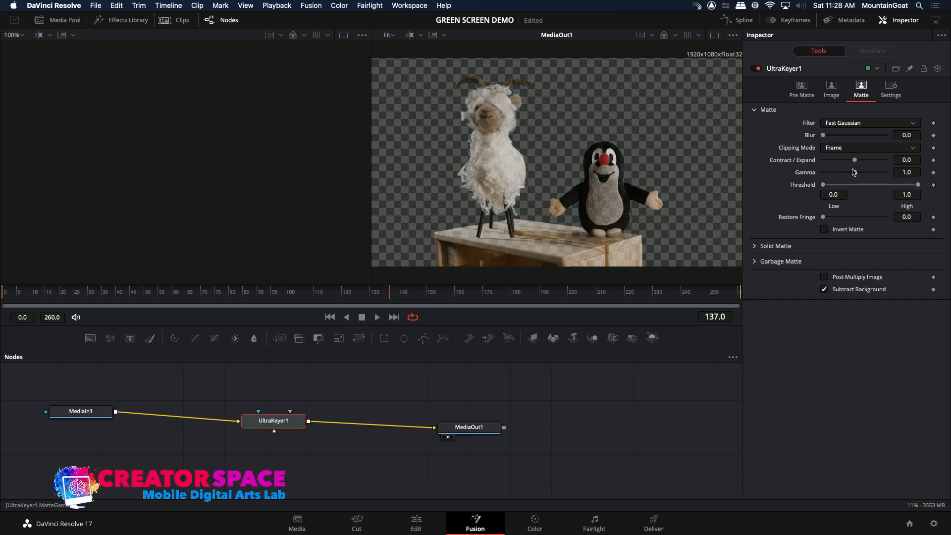
mouse_move(857, 176)
left_mouse_down()
mouse_move(891, 183)
mouse_move(858, 167)
mouse_move(888, 171)
mouse_move(867, 165)
left_mouse_up()
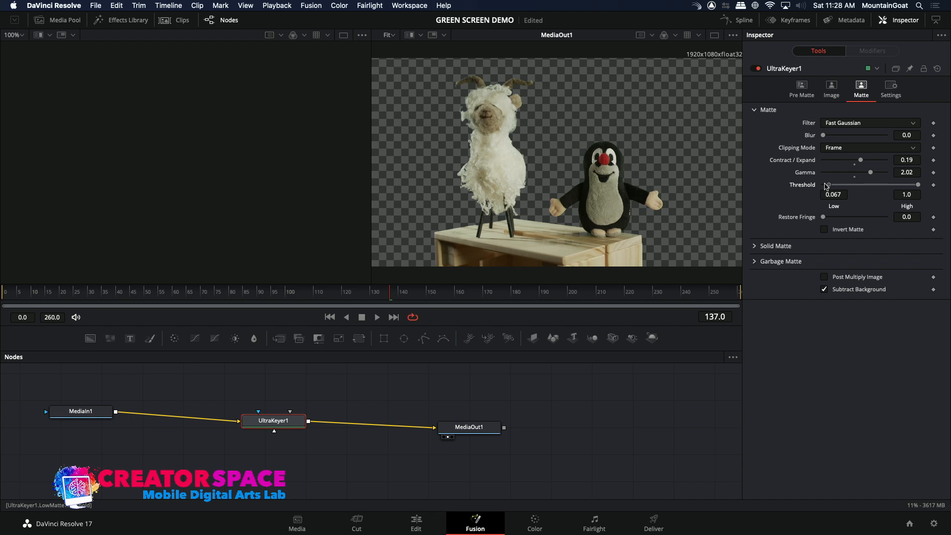
left_click_drag(918, 184, 891, 185)
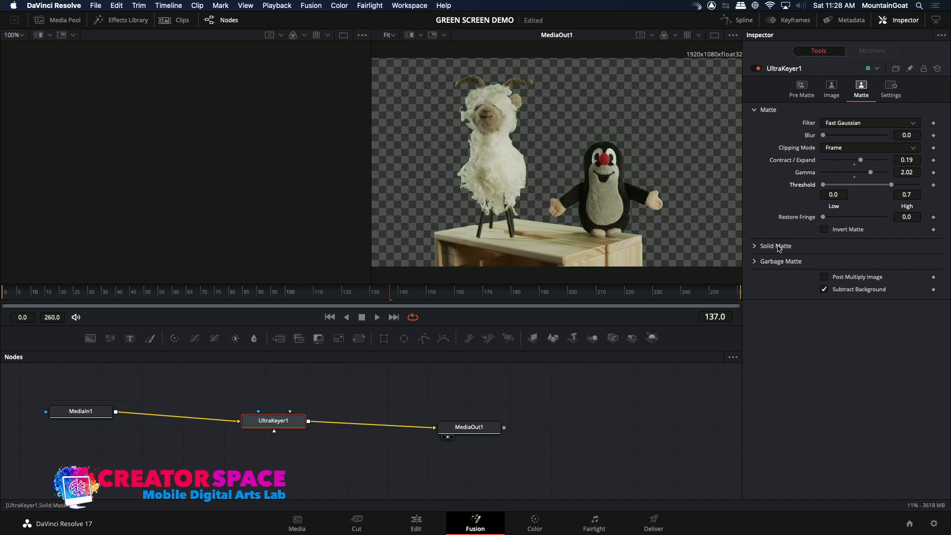
mouse_move(823, 218)
left_mouse_down()
mouse_move(835, 219)
mouse_move(816, 218)
left_mouse_up()
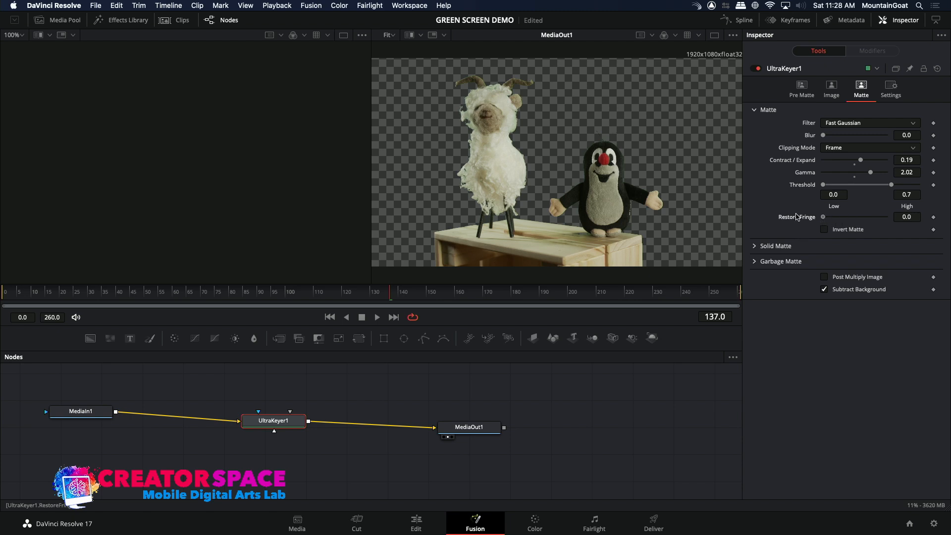
left_click(844, 125)
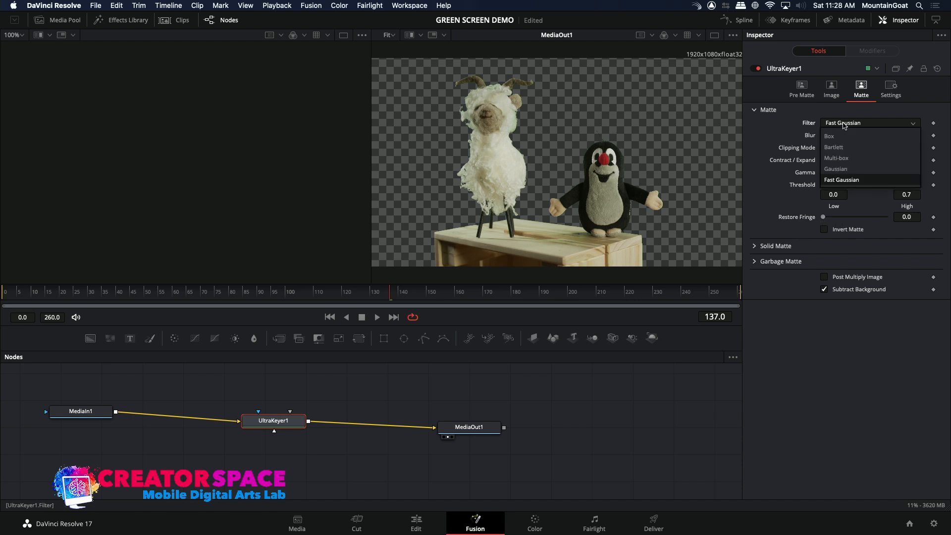
left_click(842, 171)
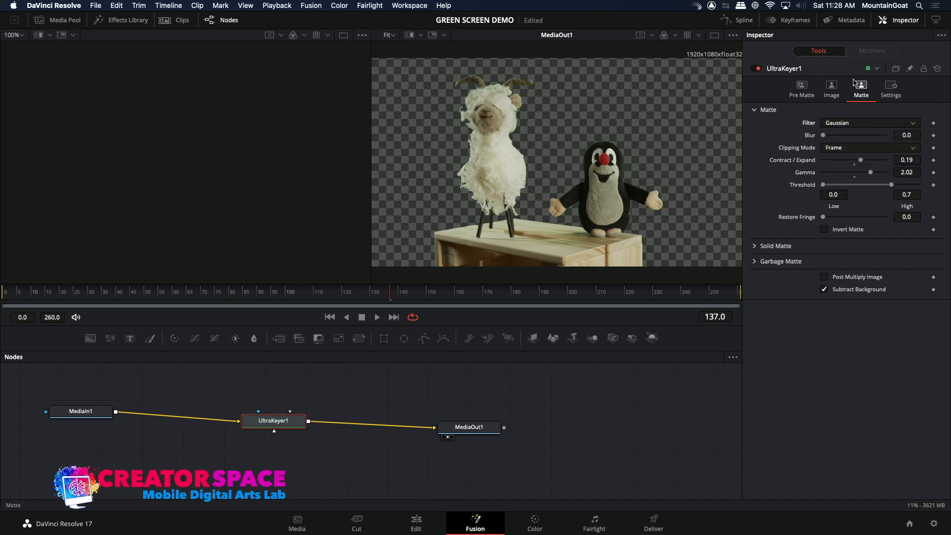
- Set the keyer's spill suppression to 0.709 and its spill method to Well Done
left_click(839, 86)
mouse_move(879, 111)
left_mouse_down()
mouse_move(808, 111)
mouse_move(869, 121)
left_mouse_up()
left_click(868, 125)
left_click(858, 170)
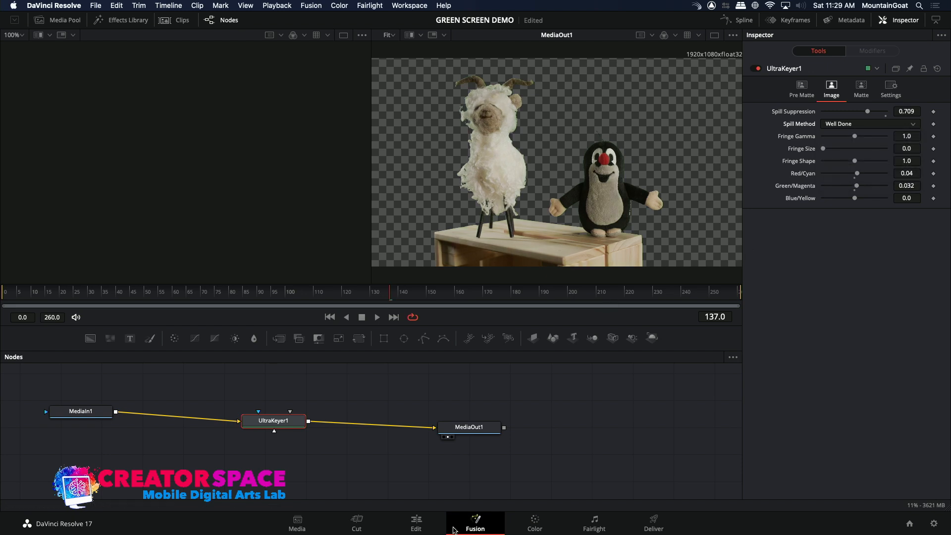
- Return to the Edit page and play the newly keyed clip over the wooden door background
left_click(416, 523)
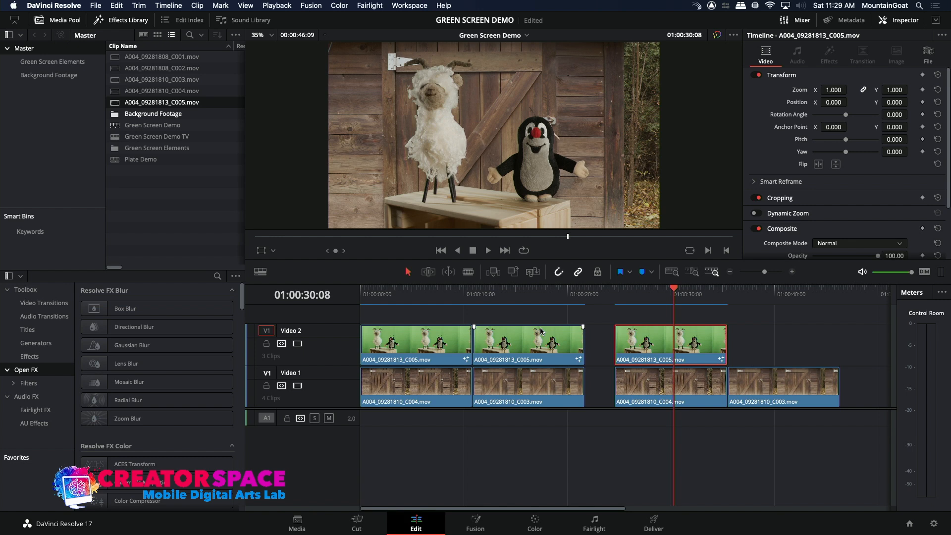
mouse_move(623, 289)
left_mouse_down()
mouse_move(662, 290)
mouse_move(613, 290)
left_mouse_up()
key("space")
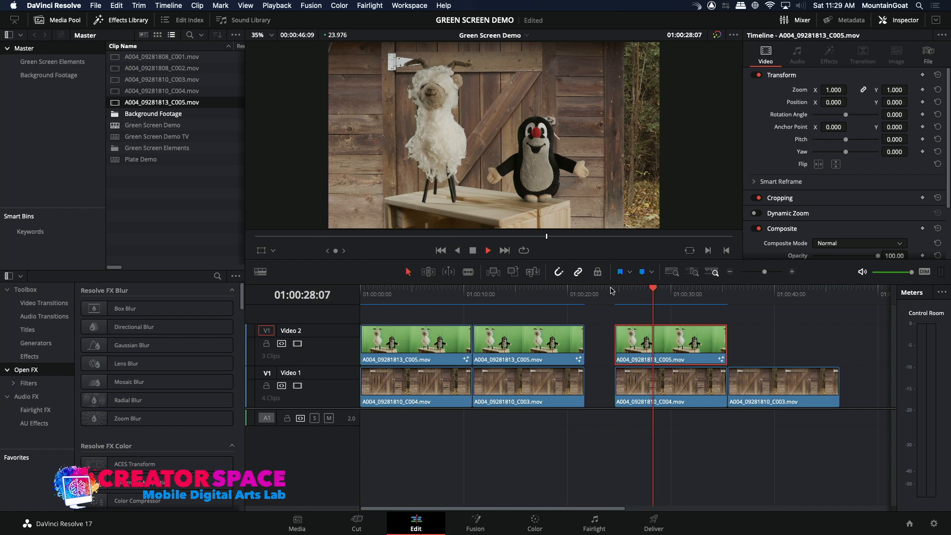
key("space")
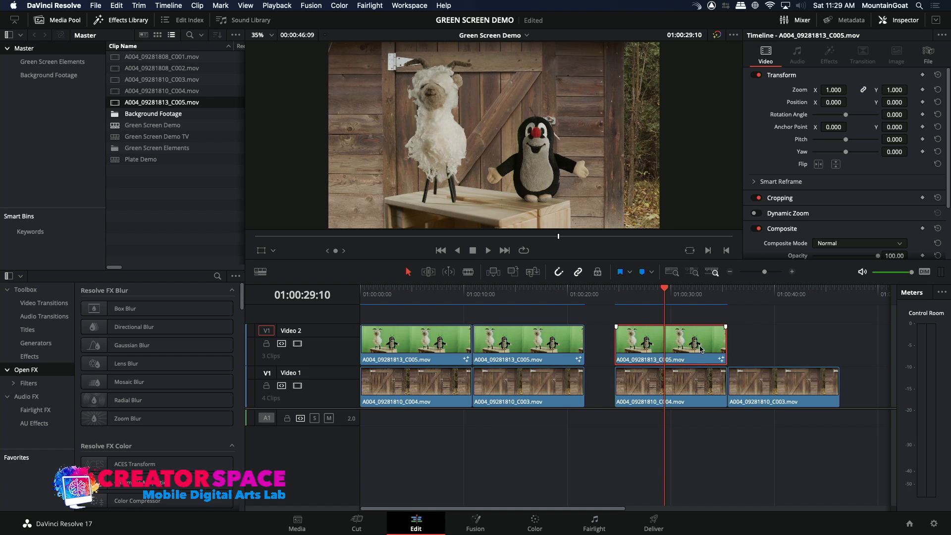
- Paste a copy of the keyed clip on Video 2 directly after the original, above the A004_09281810_C003.mov background
left_click(728, 292)
key("ctrl+v")
left_click(750, 292)
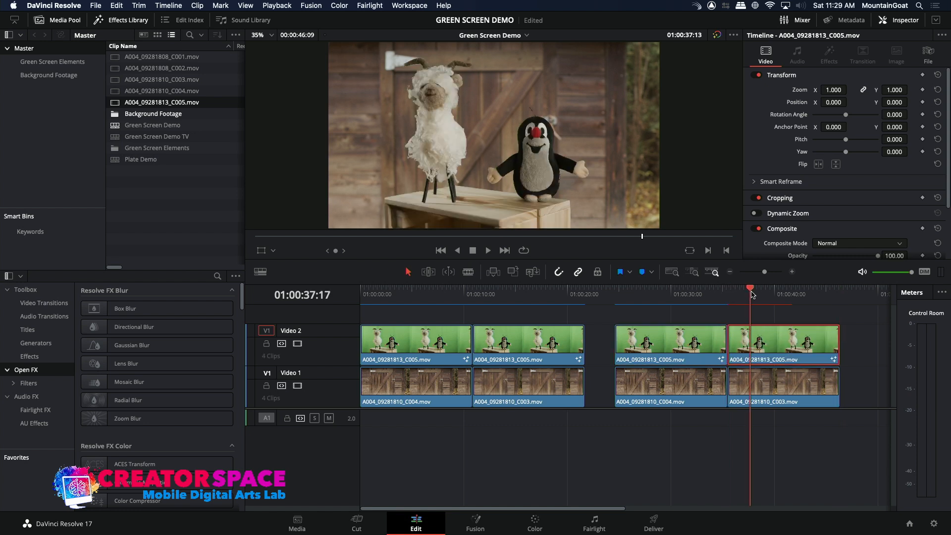
- Play the pasted keyed clip over the out-of-focus door background to review the composite
mouse_move(743, 295)
left_mouse_down()
mouse_move(703, 293)
mouse_move(742, 292)
left_mouse_up()
key("space")
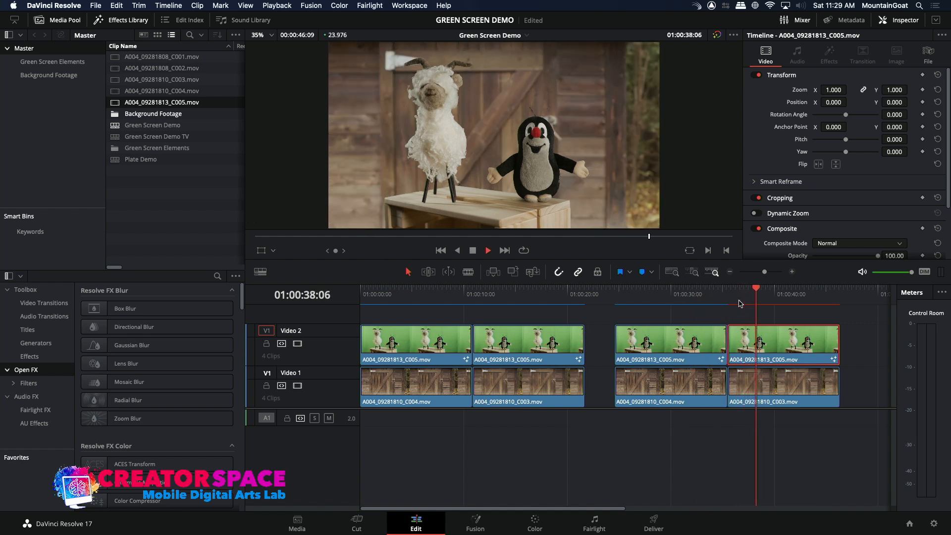
key("space")
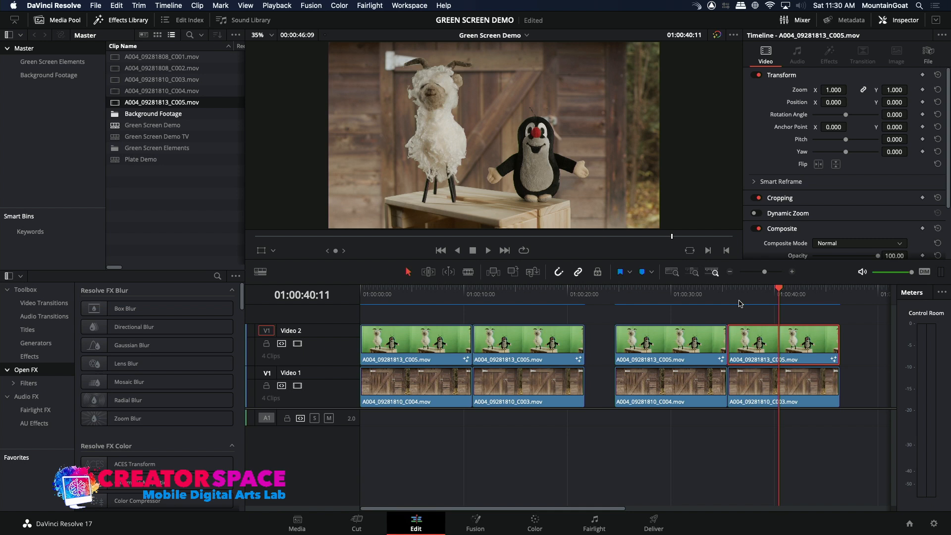
- Open the Green Screen Elements bin and try to preview its ocean waters and hand-with-cellphone clips
double_click(112, 151)
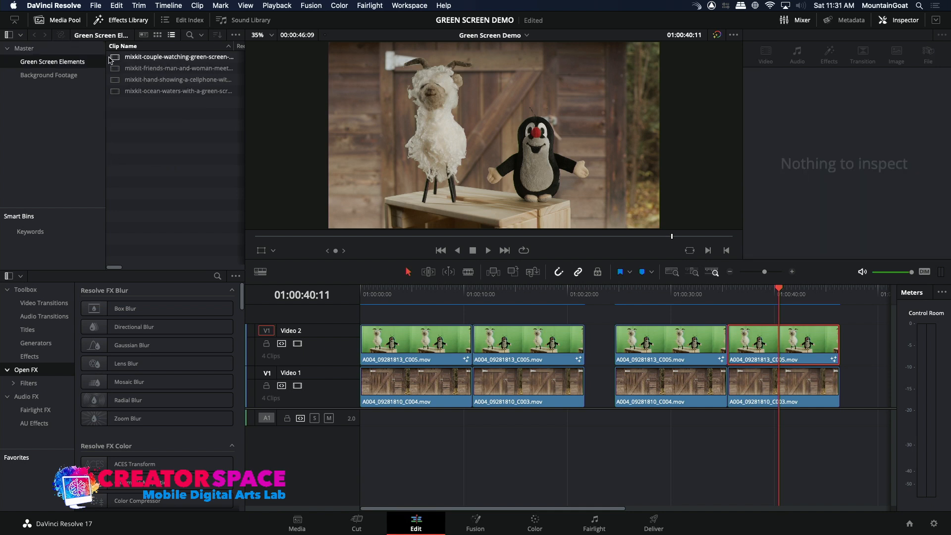
left_click(115, 91)
double_click(114, 91)
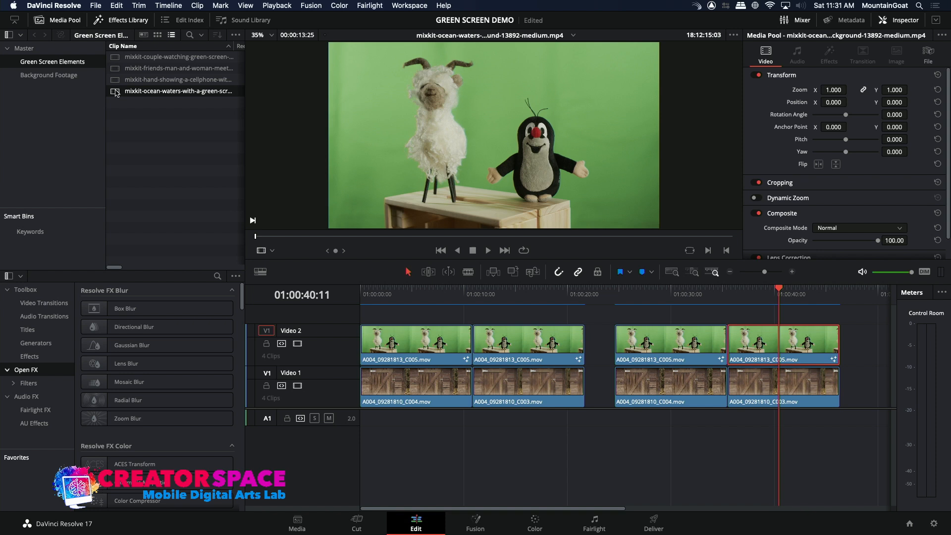
double_click(116, 80)
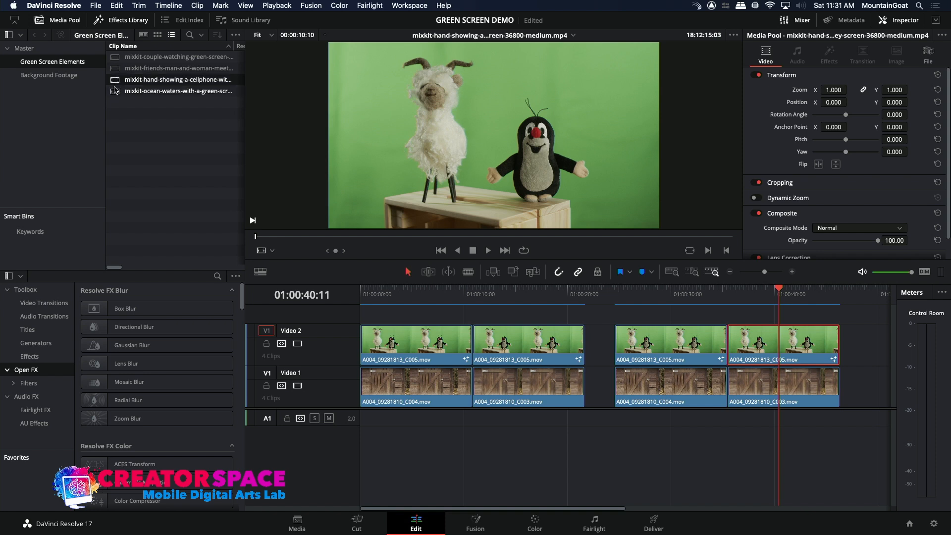
double_click(115, 91)
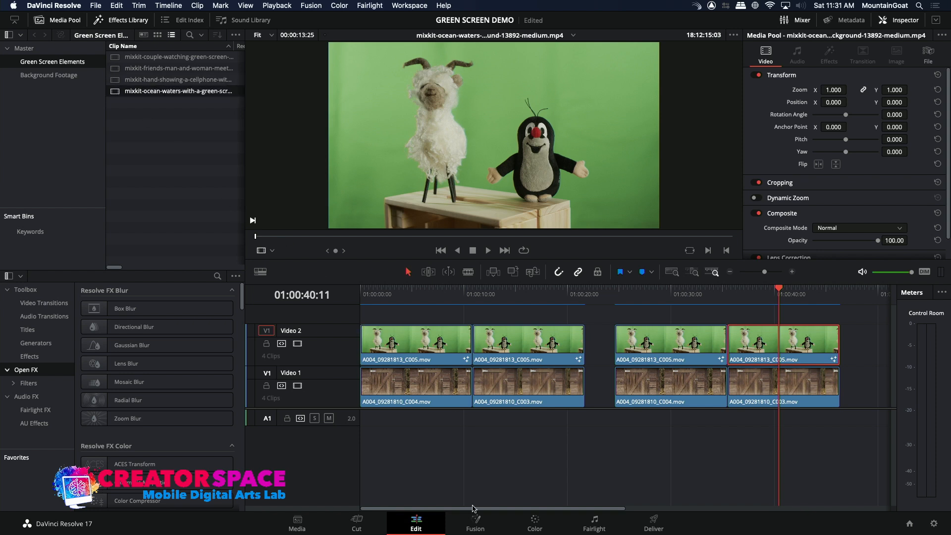
- Return the viewer to the timeline at 01:00:29:11 and retry previewing the ocean waters and hand-with-cellphone clips
left_click(475, 521)
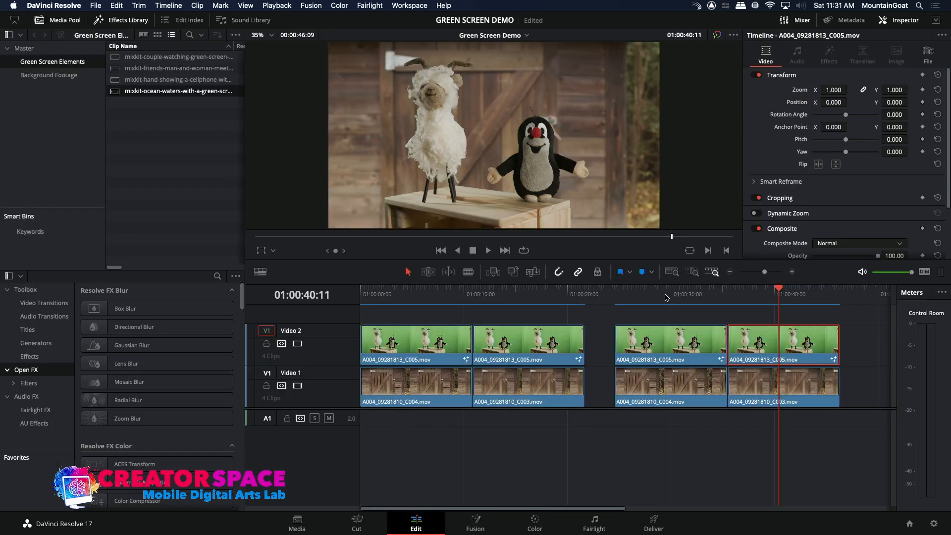
left_click(665, 296)
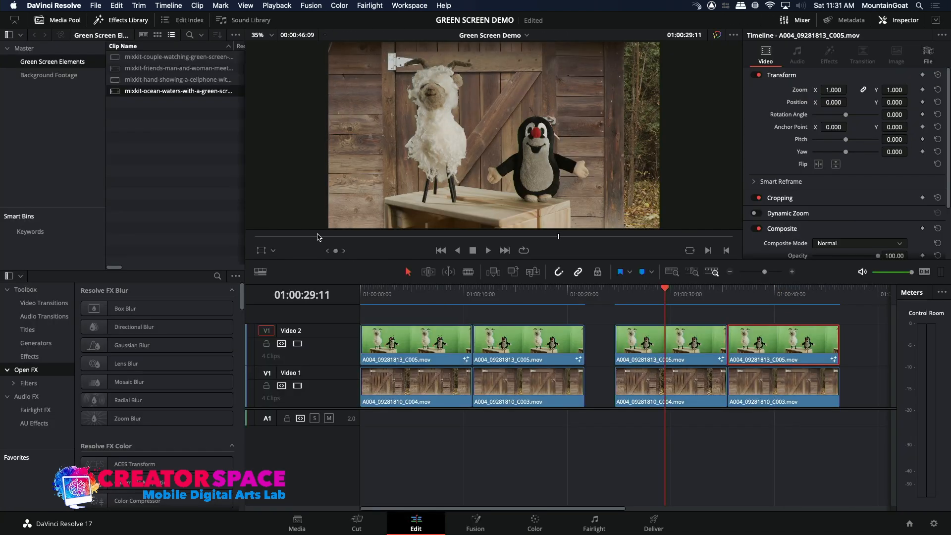
double_click(116, 94)
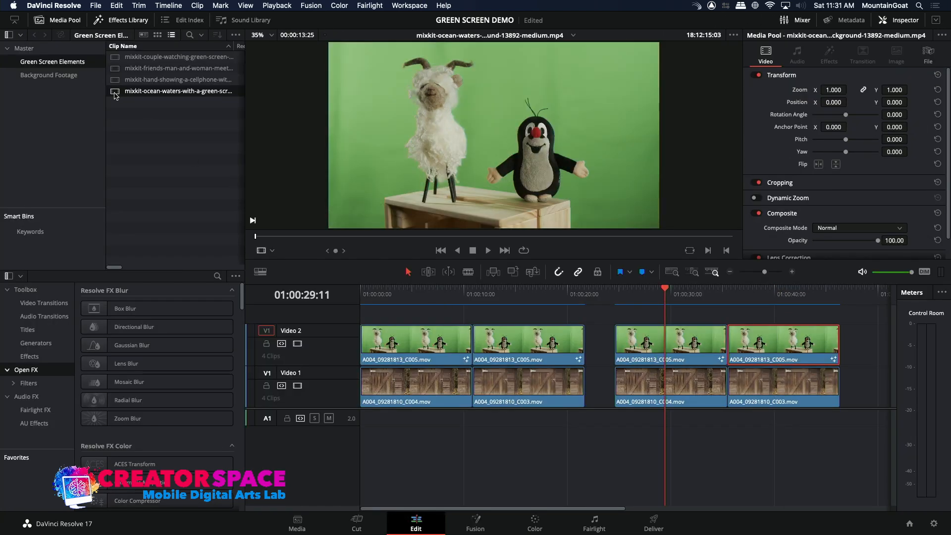
key("Up")
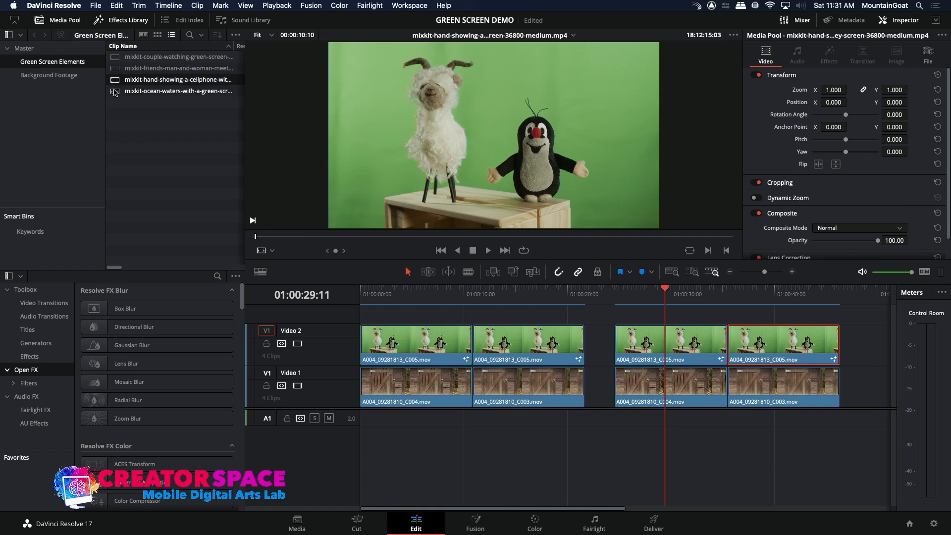
left_click(115, 92)
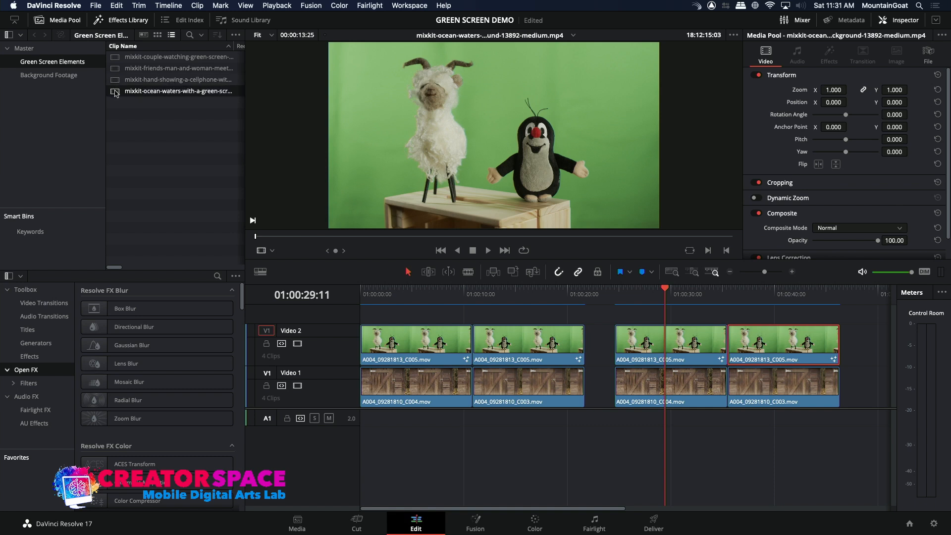
- Move the playhead to 01:00:28:16, then preview the ocean waters and hand-with-cellphone green screen clips
left_click(657, 295)
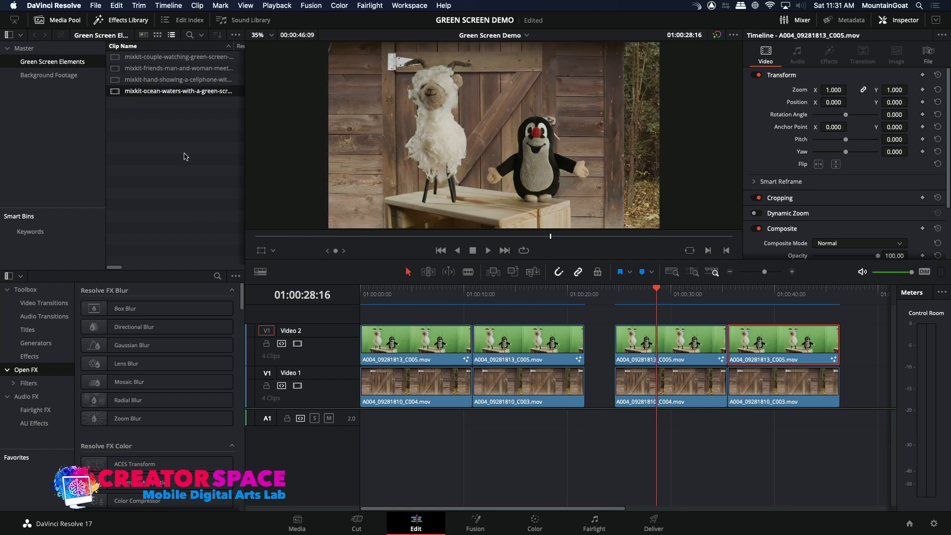
left_click(114, 92)
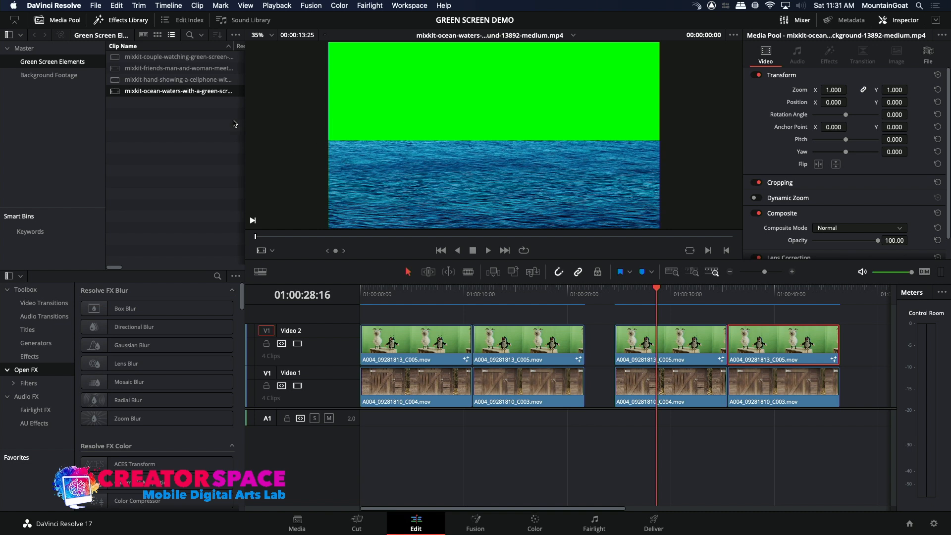
left_click(112, 83)
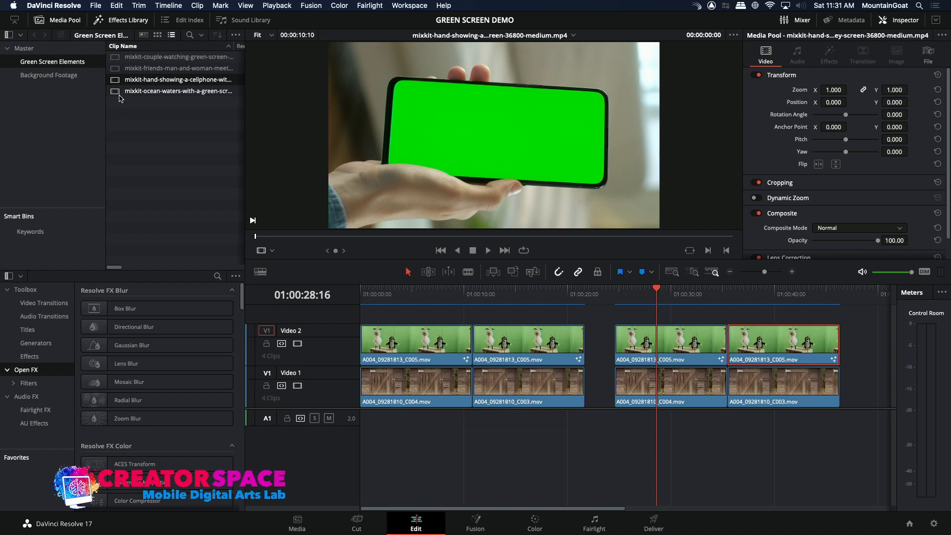
- Preview the friends man-and-woman and ocean waters clips in the Green Screen Elements bin
left_click(120, 93)
left_click(112, 71)
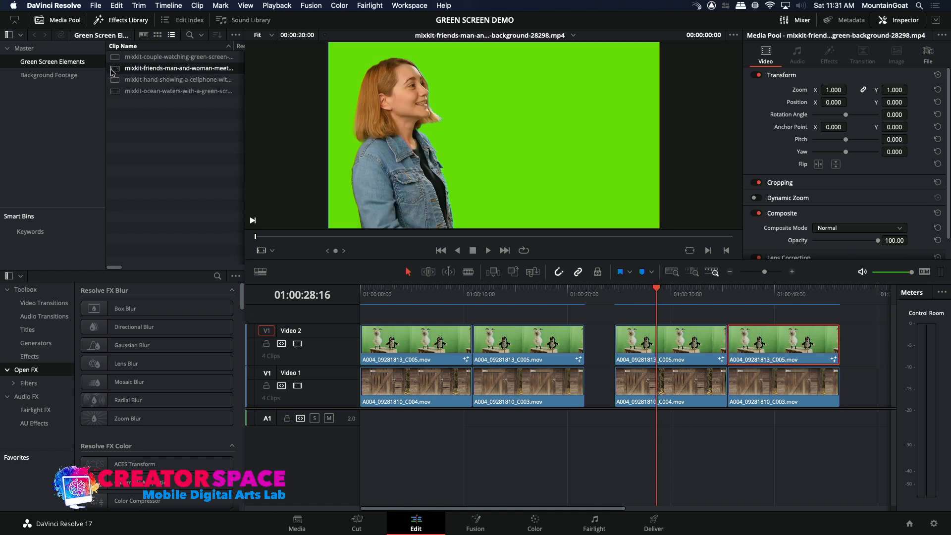
left_click(318, 237)
left_click_drag(318, 252, 248, 174)
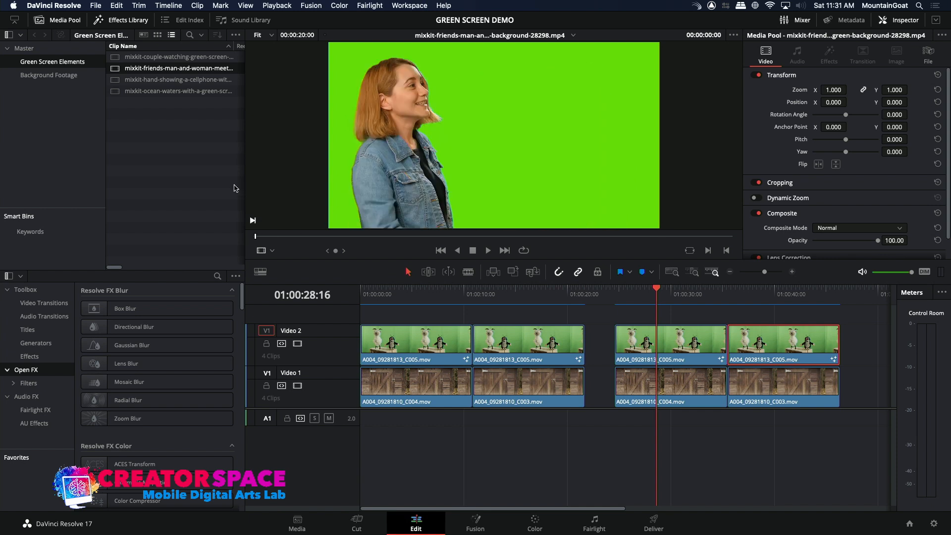
left_click(116, 94)
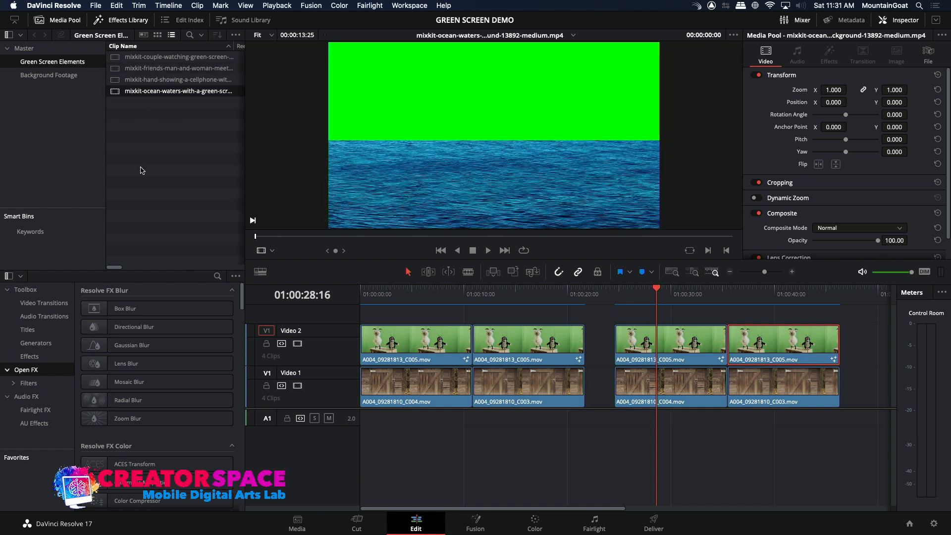
- Open the Background Footage bin and preview its beach waves, river raft, Matterhorn and snowy hills clips
left_click(60, 78)
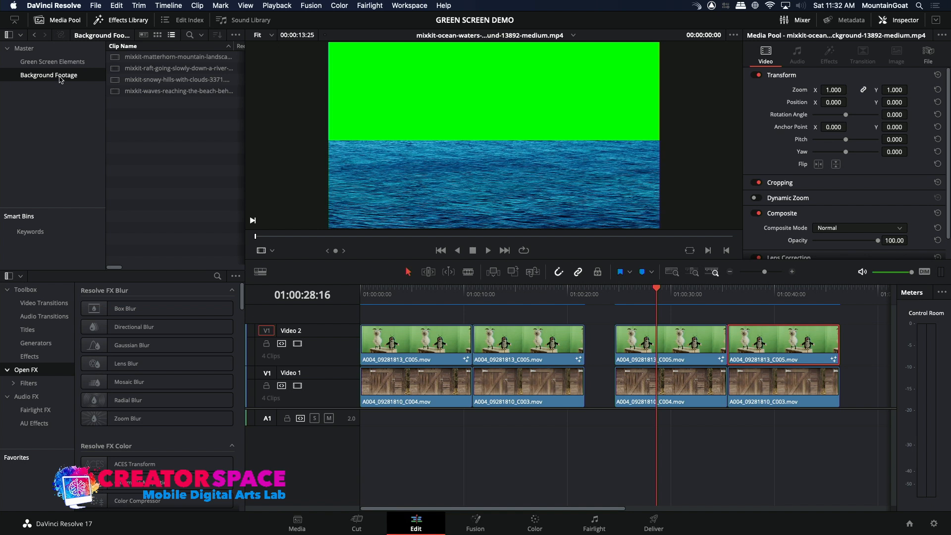
left_click(122, 92)
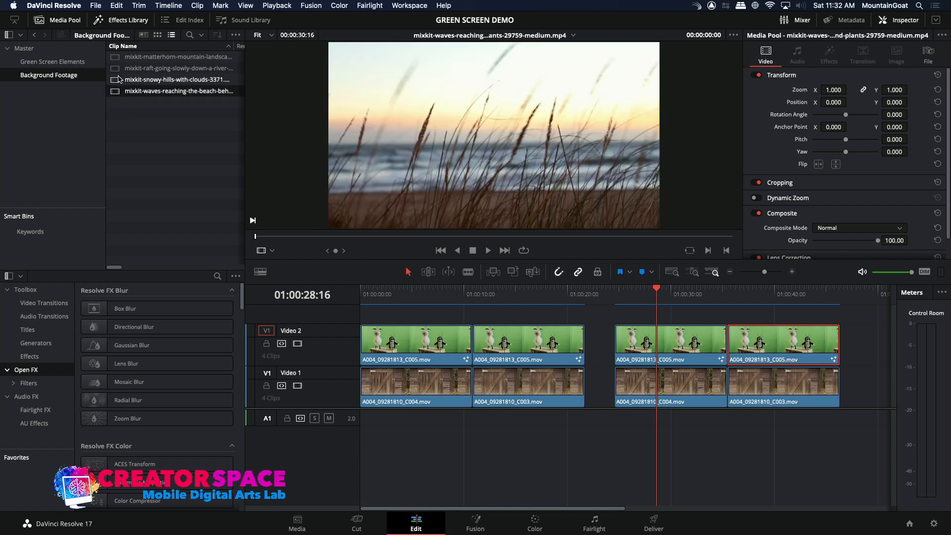
left_click(120, 71)
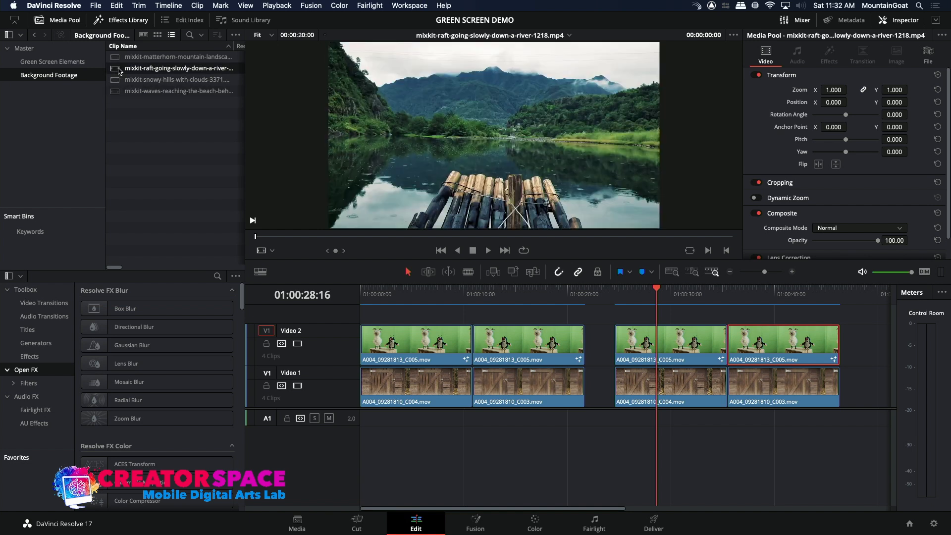
left_click(117, 58)
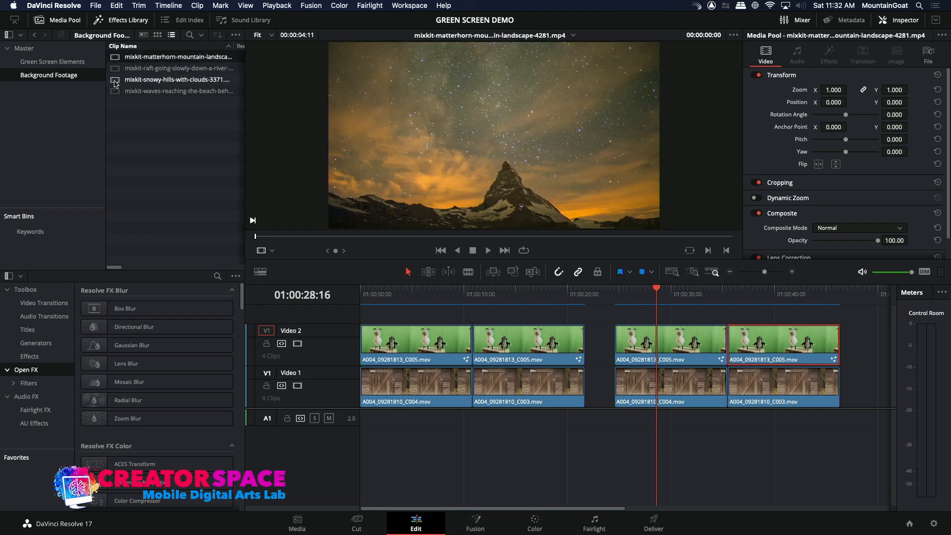
left_click(116, 83)
left_click_drag(317, 239, 415, 250)
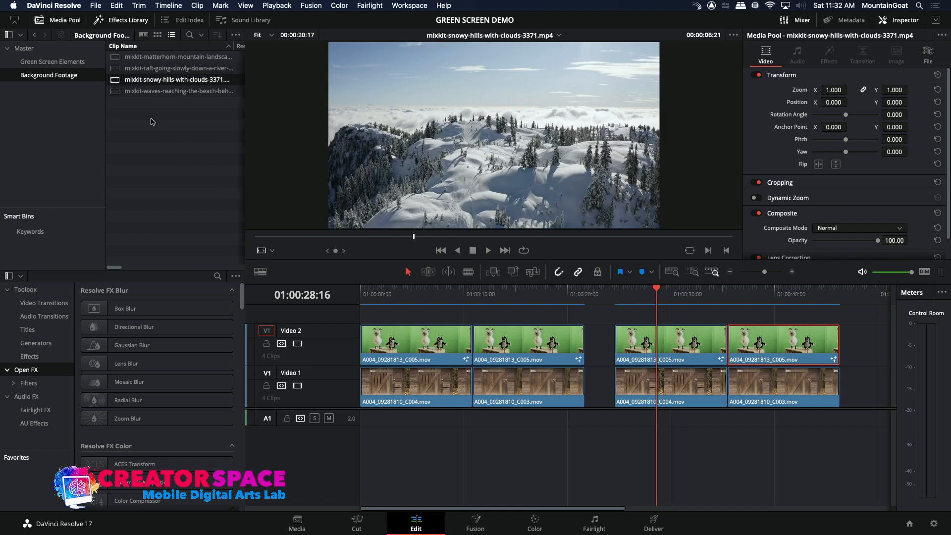
left_click(114, 93)
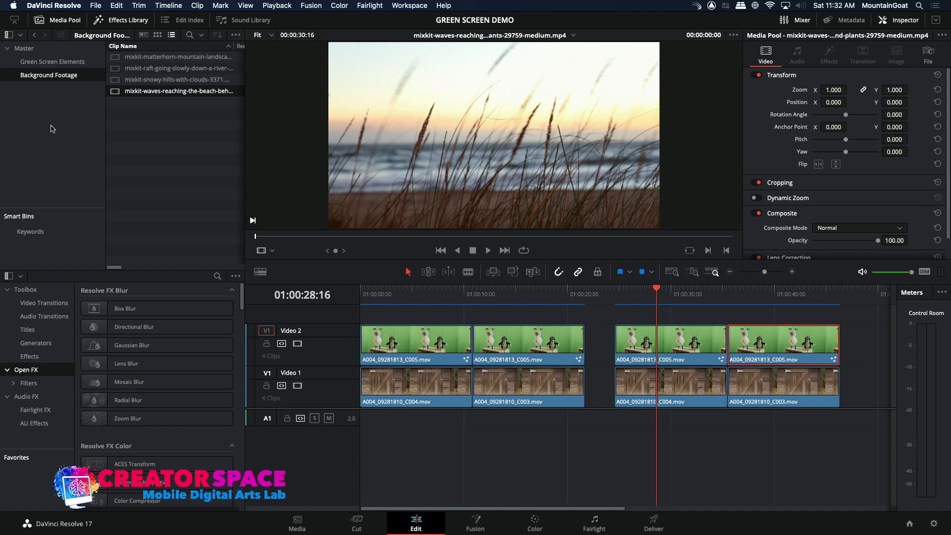
- Open the Plate Demo timeline from the Master bin and play its ocean-over-river composite from the start
left_click(34, 49)
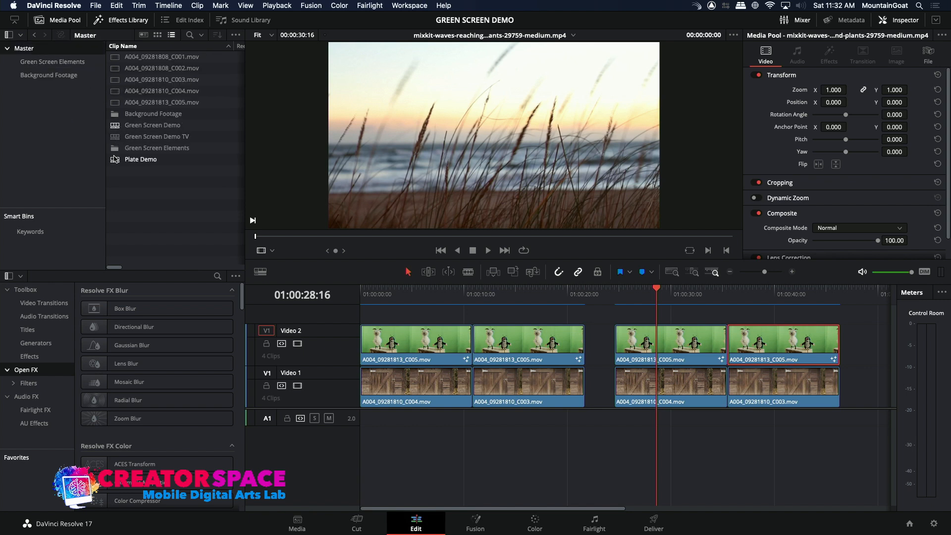
double_click(114, 160)
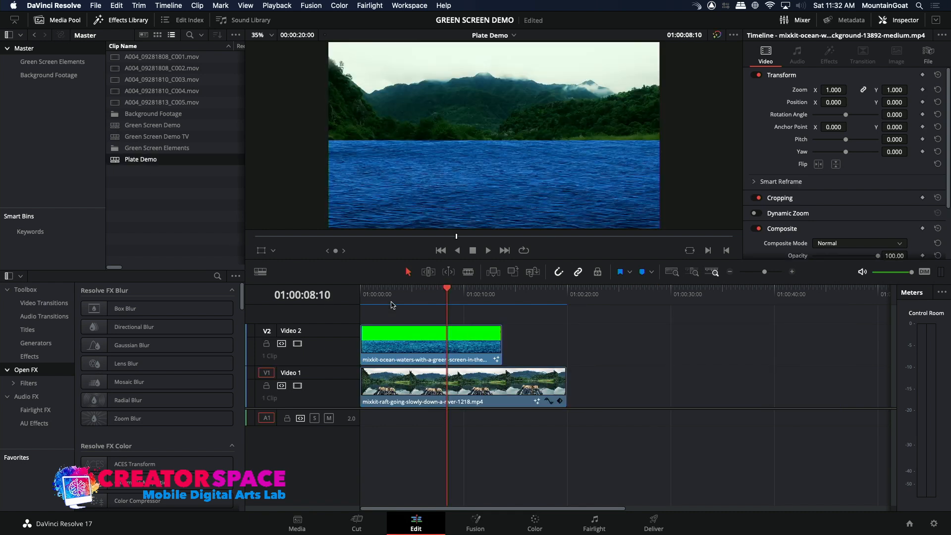
left_click_drag(427, 298, 345, 291)
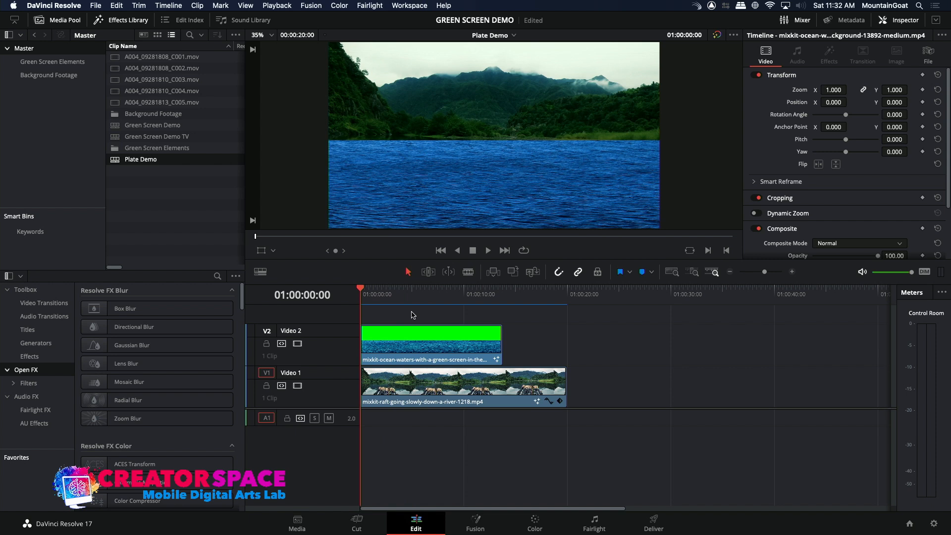
key("space")
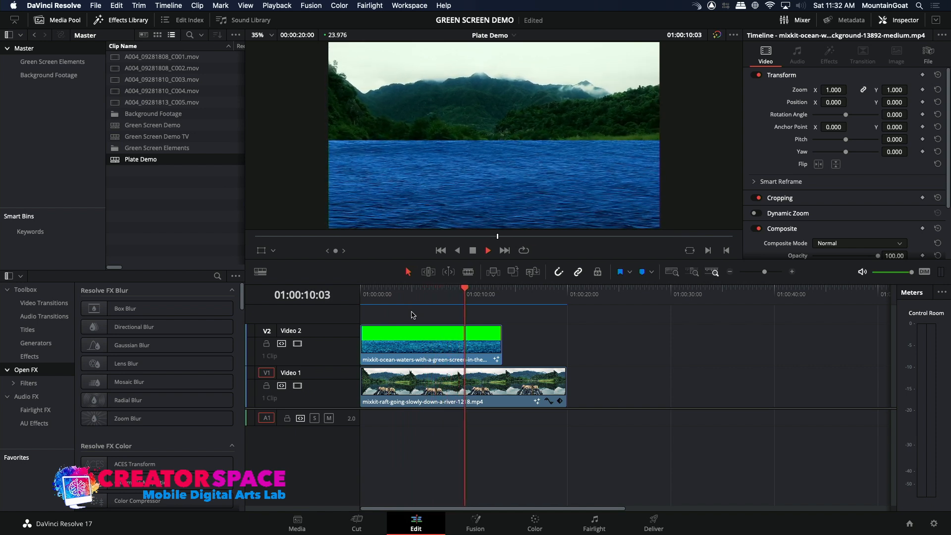
key("space")
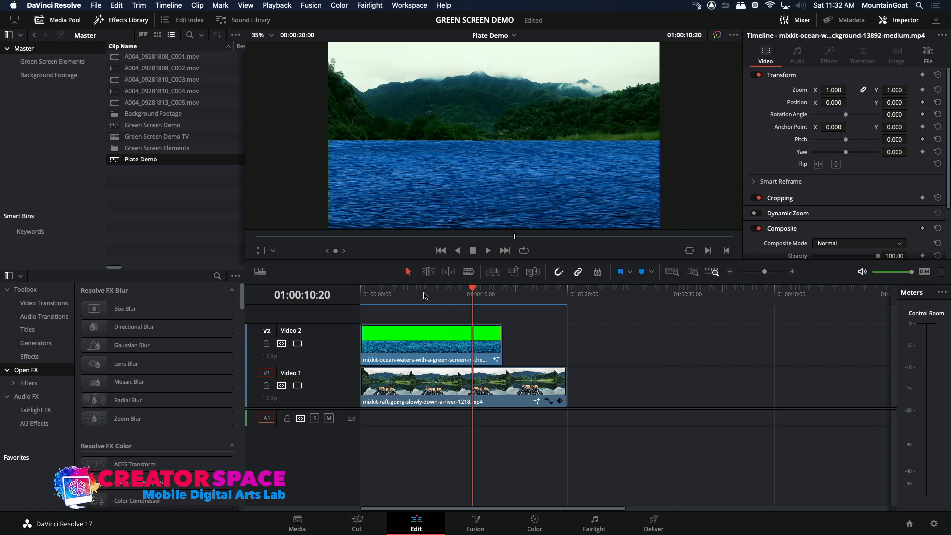
- Disable the Video 2 track and reset the raft clip's Crop Bottom to 0 on Video 1
left_click(415, 299)
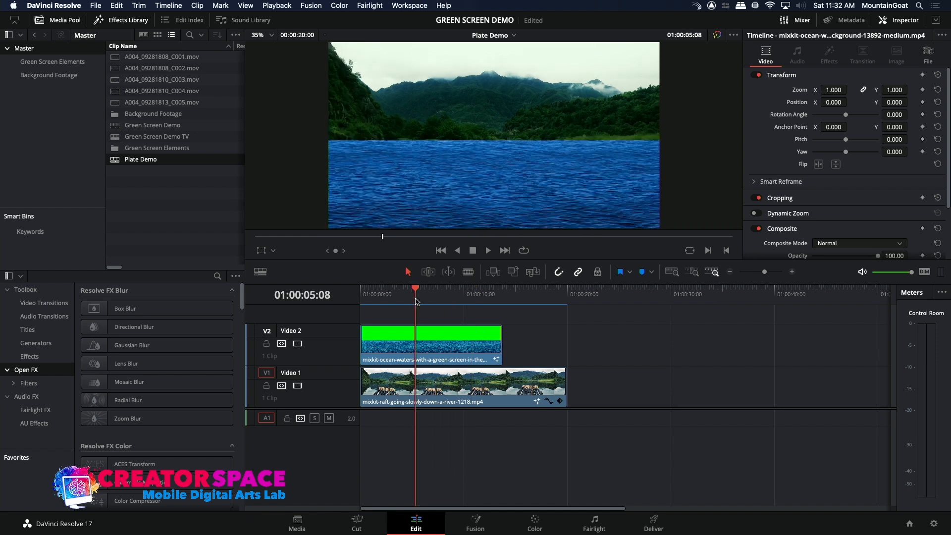
left_click(298, 344)
key("space")
left_click(440, 384)
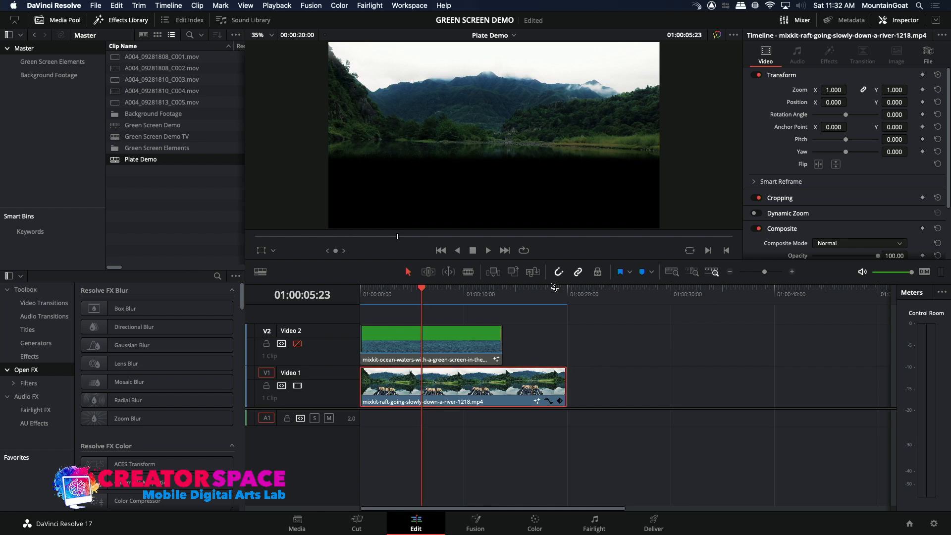
left_click(776, 198)
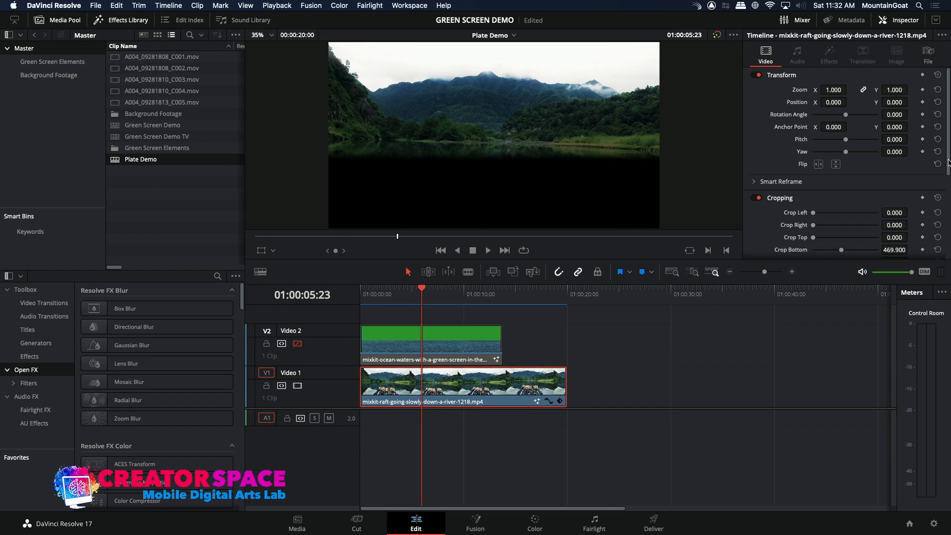
left_click_drag(949, 162, 948, 191)
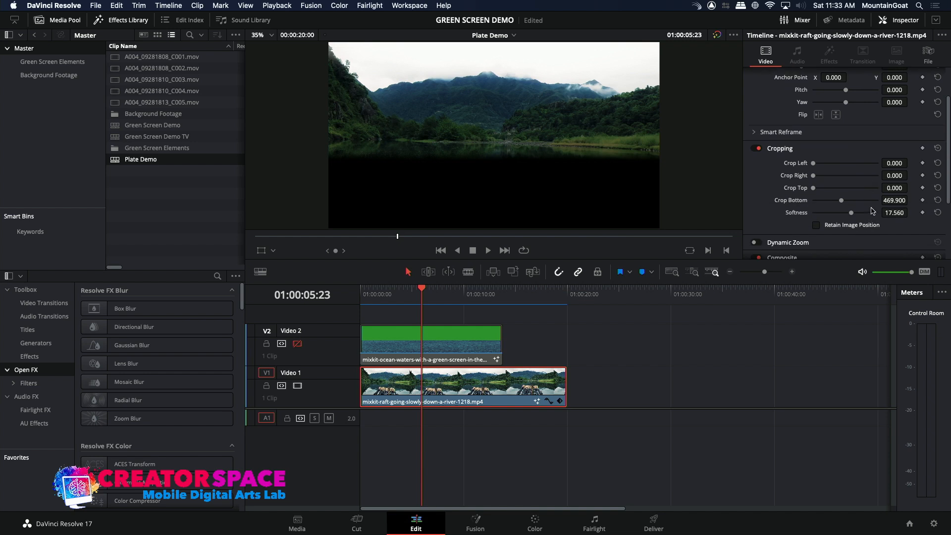
double_click(805, 201)
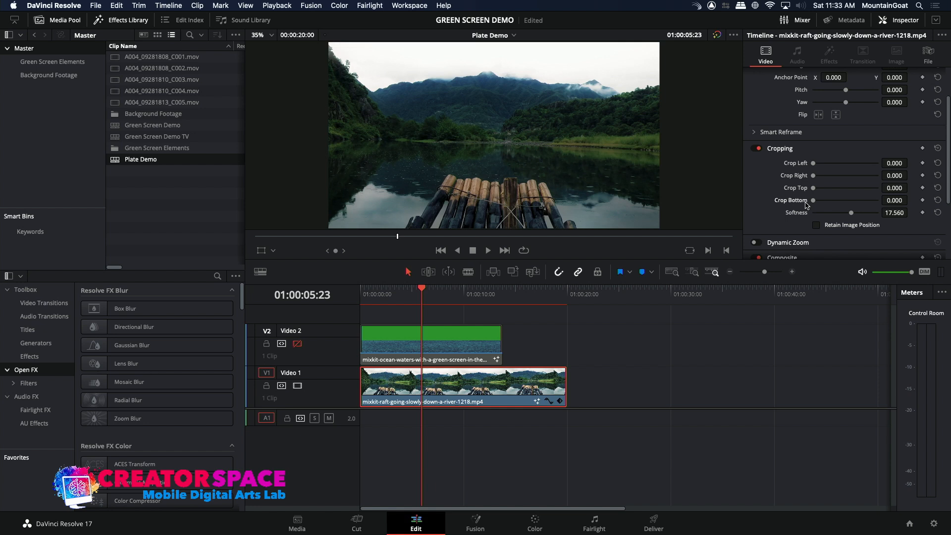
- Play the uncropped raft clip, then re-enable Video 2 and scrub the composite to 01:00:06:01
key("space")
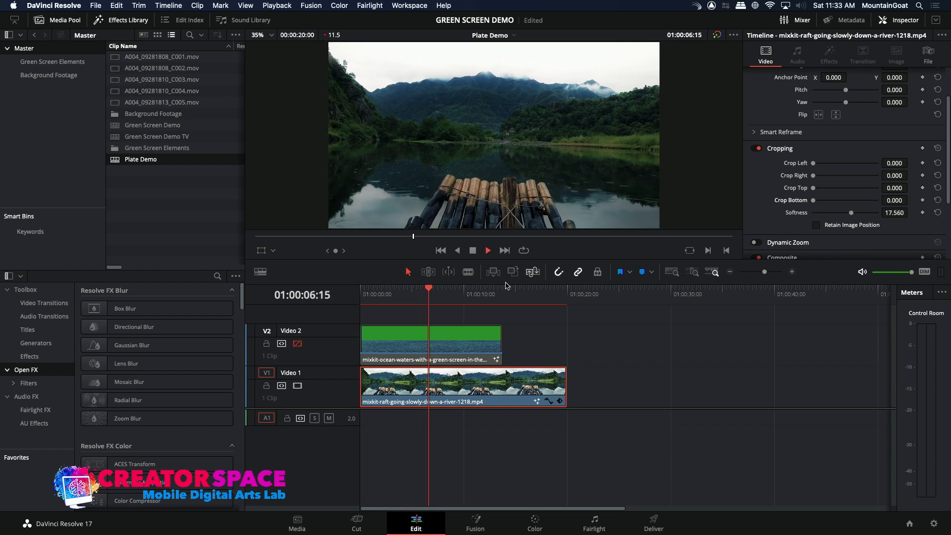
key("space")
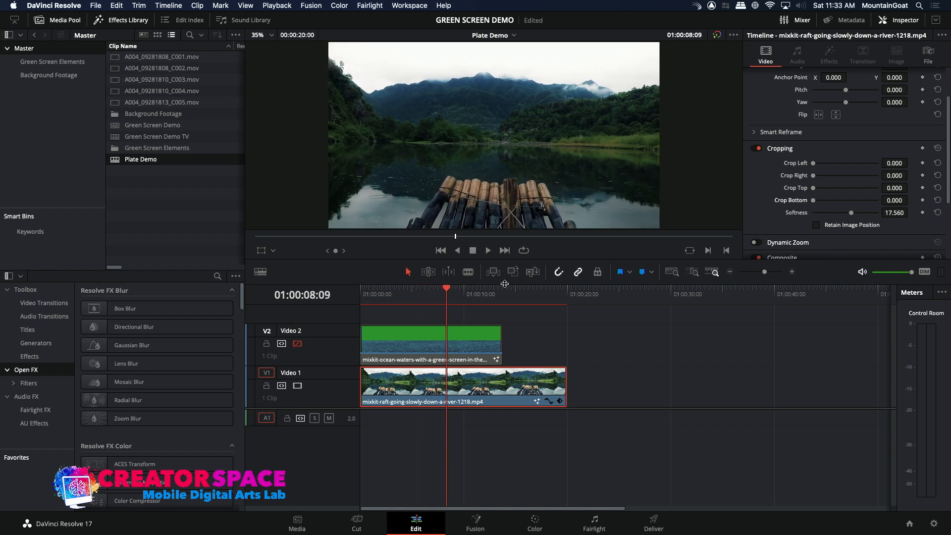
left_click(416, 292)
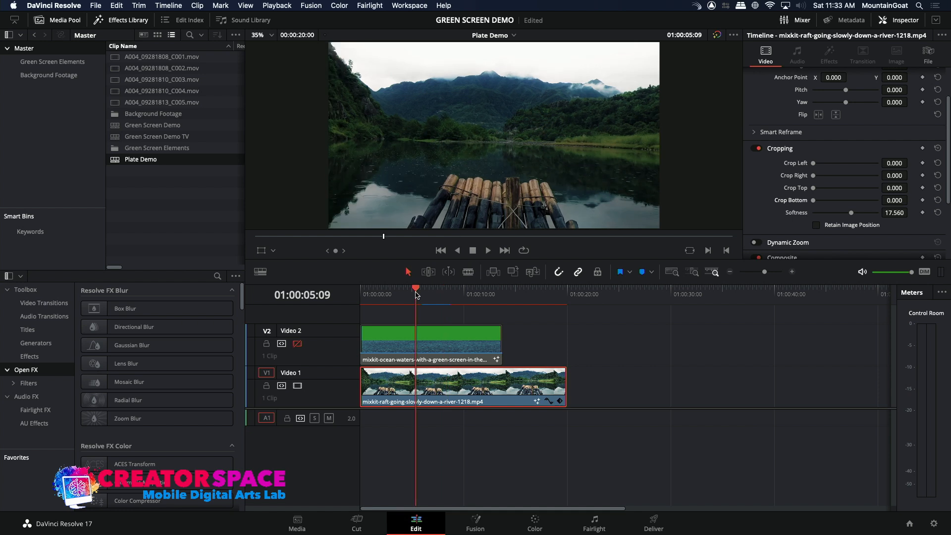
left_click(297, 344)
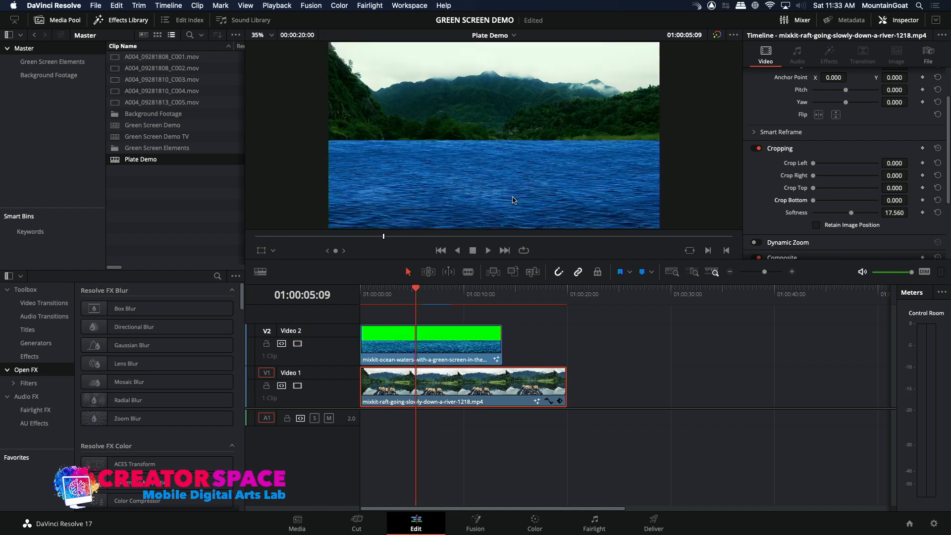
left_click_drag(435, 292, 424, 295)
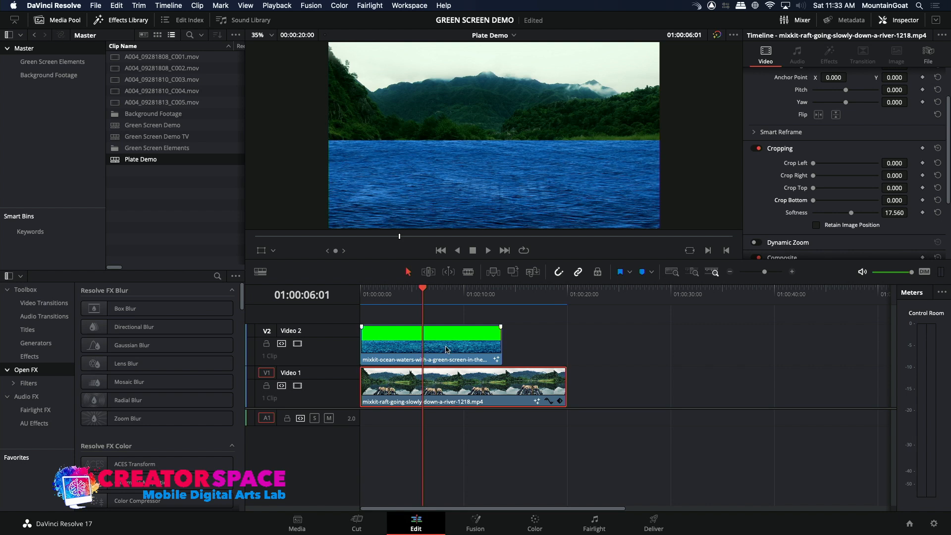
- Place the ocean waters clip from the Green Screen Elements bin on Video 2 at 01:00:22:00
left_click(587, 297)
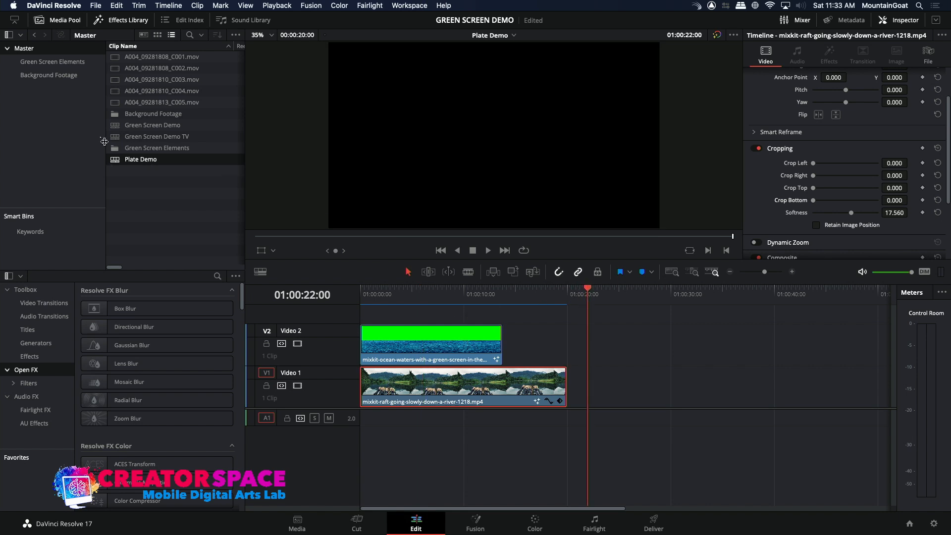
double_click(117, 148)
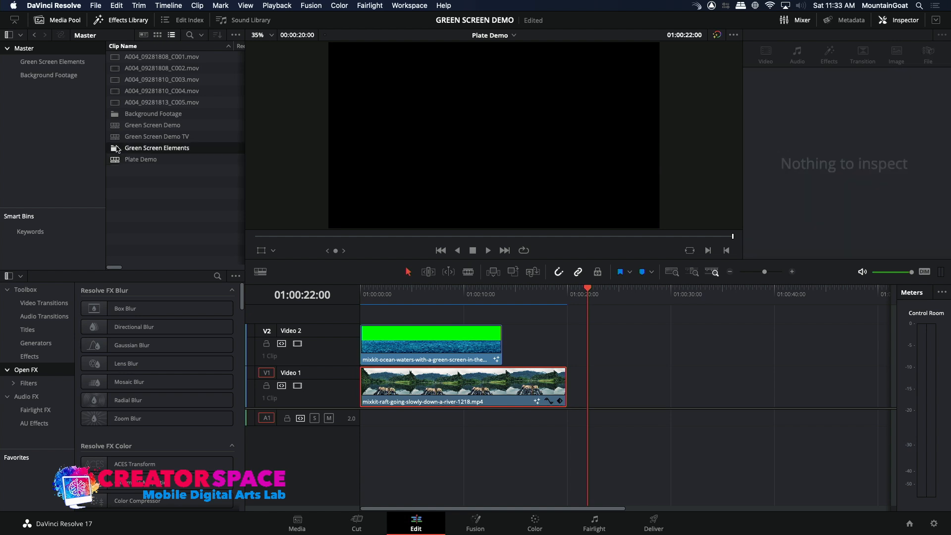
left_click_drag(114, 93, 583, 361)
left_click(628, 300)
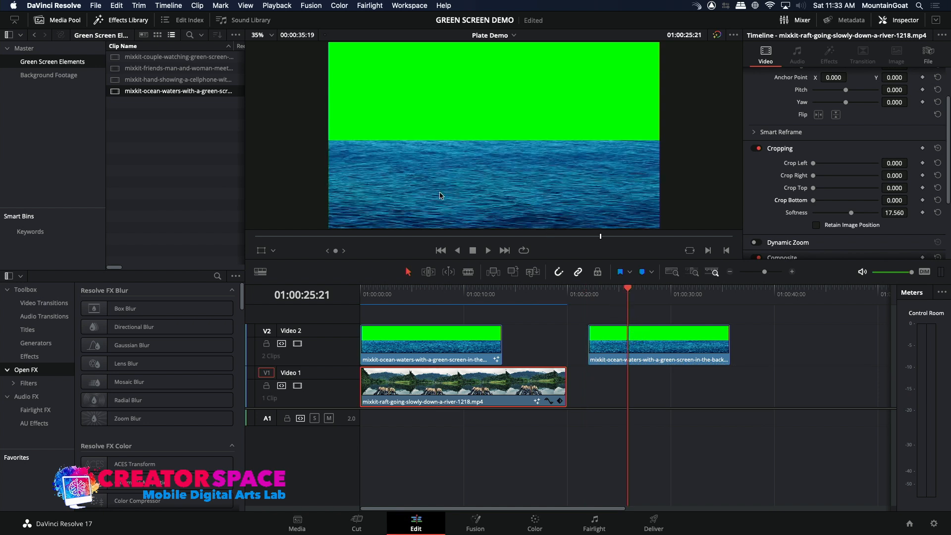
- Place the river raft clip on Video 1 beneath the new ocean clip and trim its end to match
left_click(66, 75)
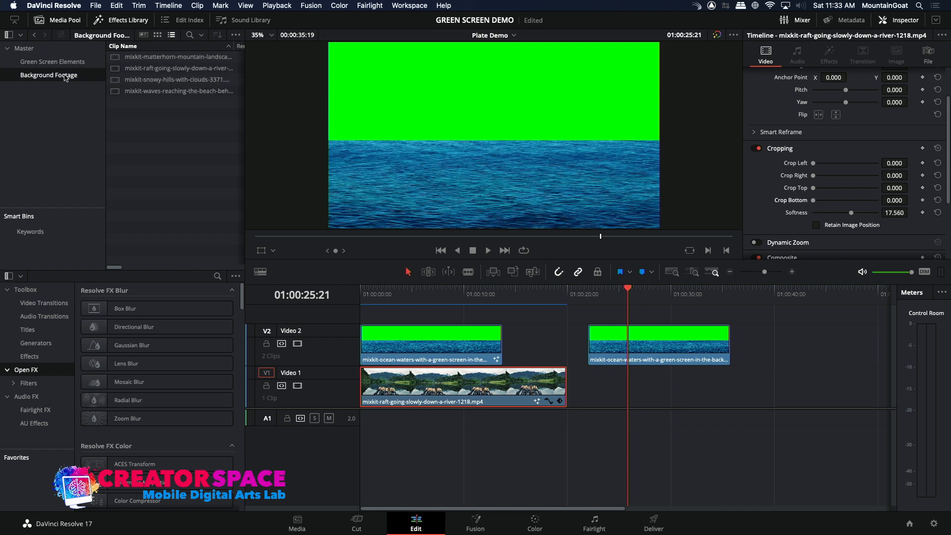
left_click_drag(125, 68, 590, 377)
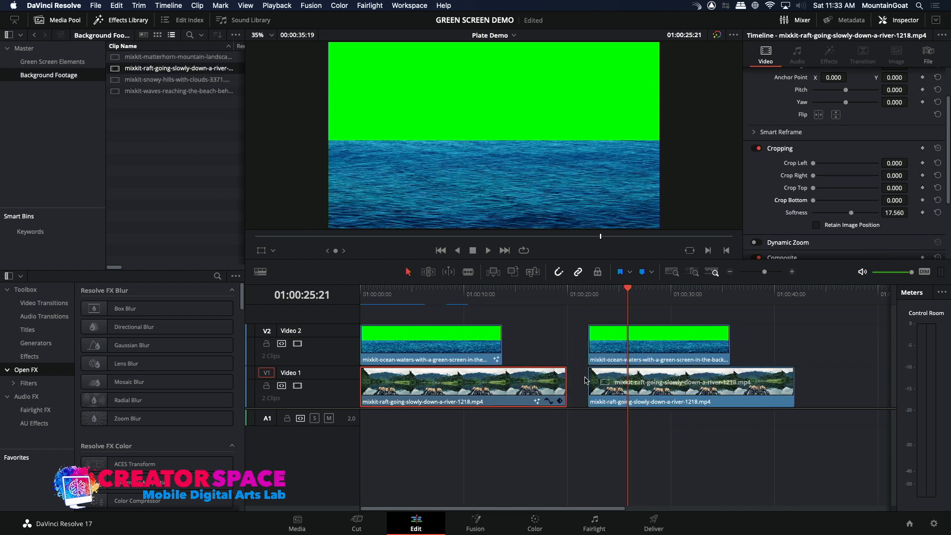
left_click_drag(793, 382, 729, 376)
left_click_drag(687, 293, 669, 300)
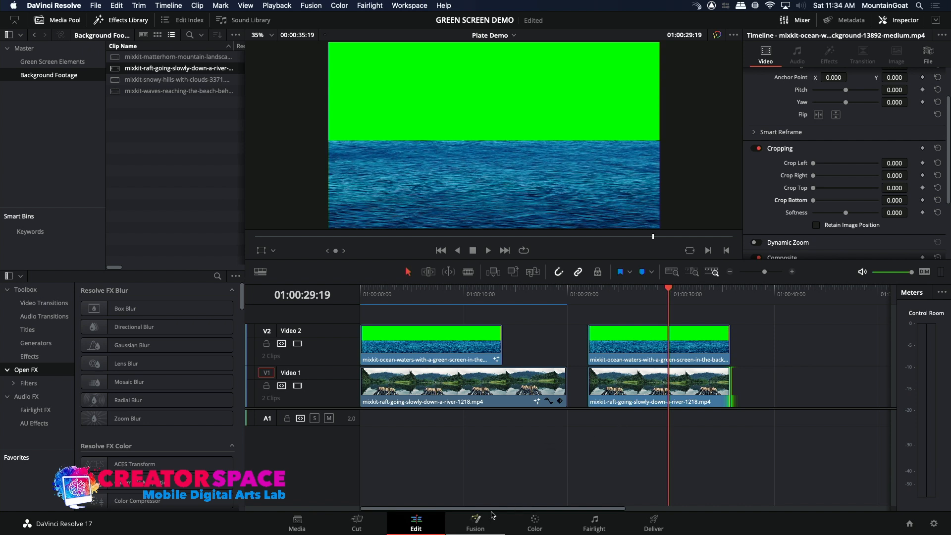
- Open the second ocean waters clip on Video 2 in Fusion and add an Ultra Keyer between MediaIn1 and MediaOut1
left_click(628, 344)
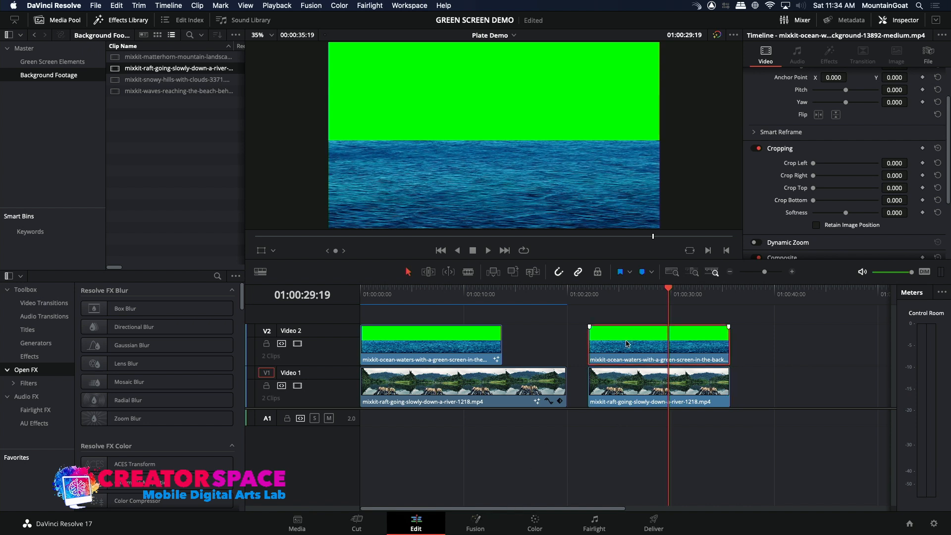
left_click(482, 517)
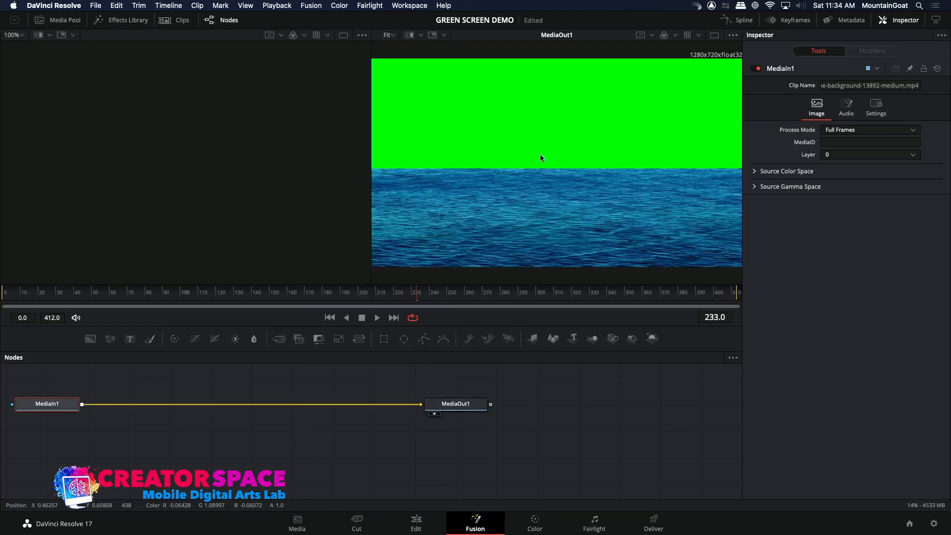
right_click(243, 408)
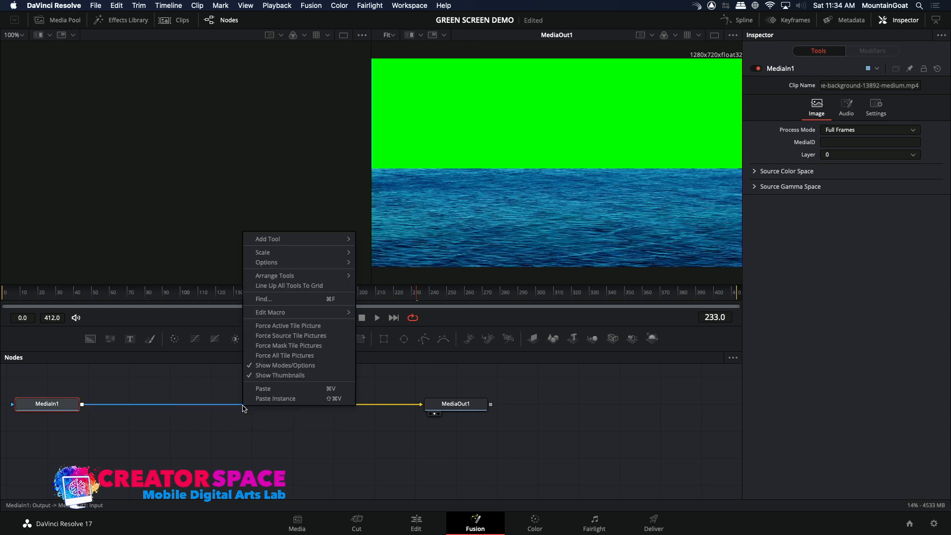
mouse_move(267, 239)
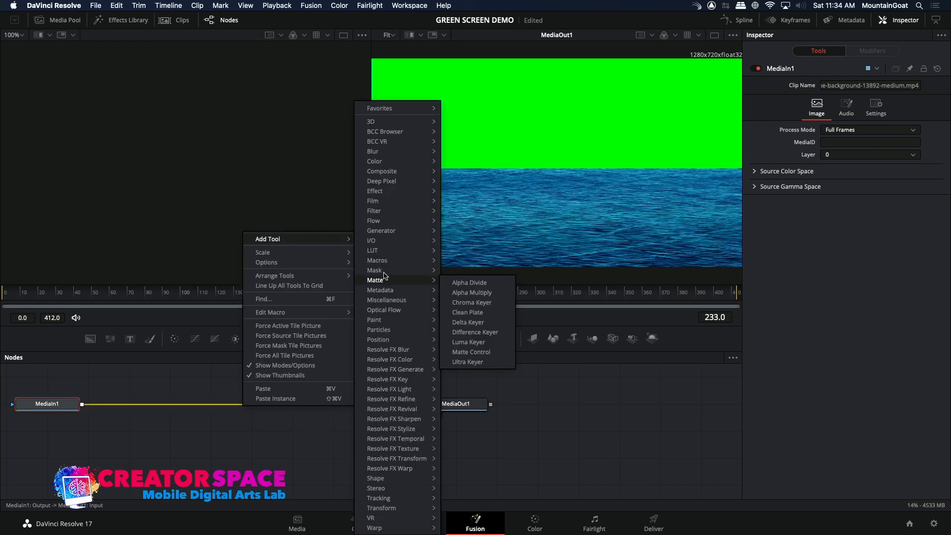
mouse_move(378, 280)
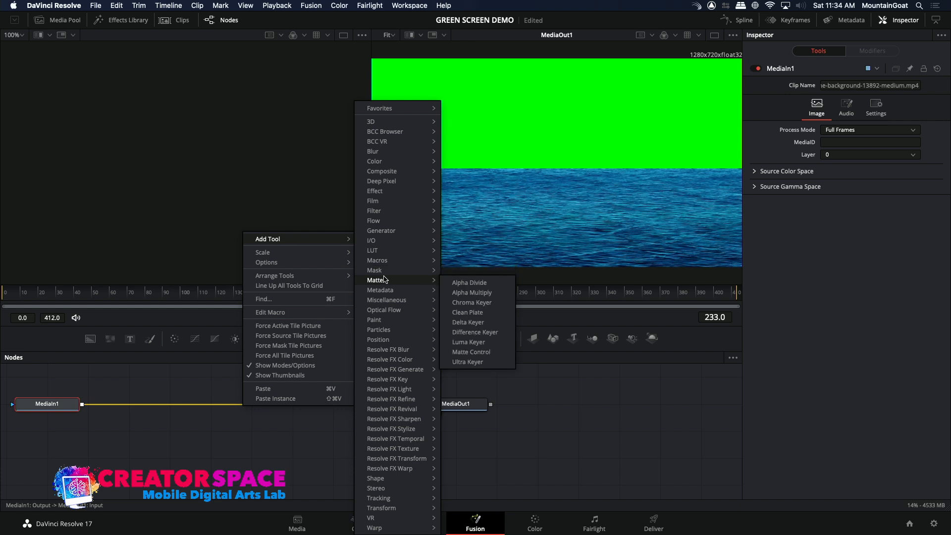
left_click(473, 361)
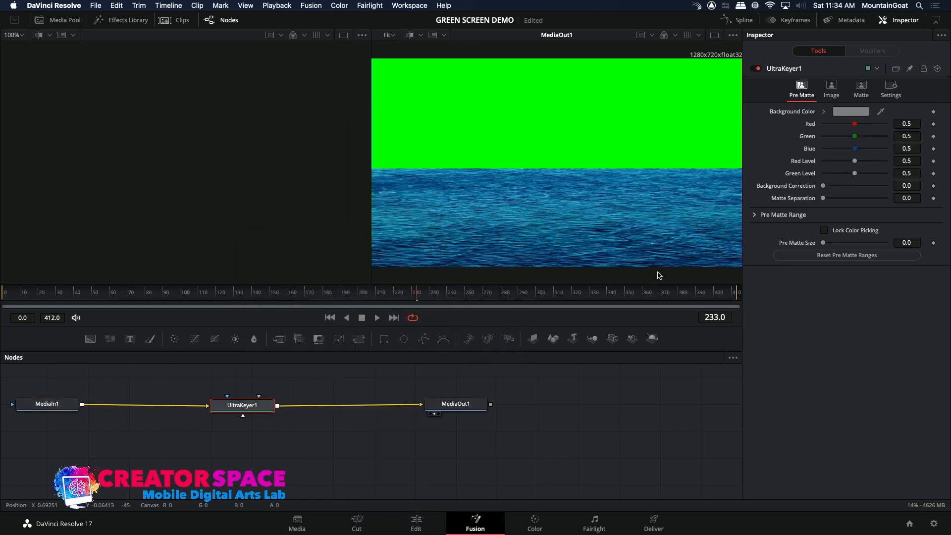
- Set the Ultra Keyer's background color by sampling the green area of the ocean plate
left_click(862, 115)
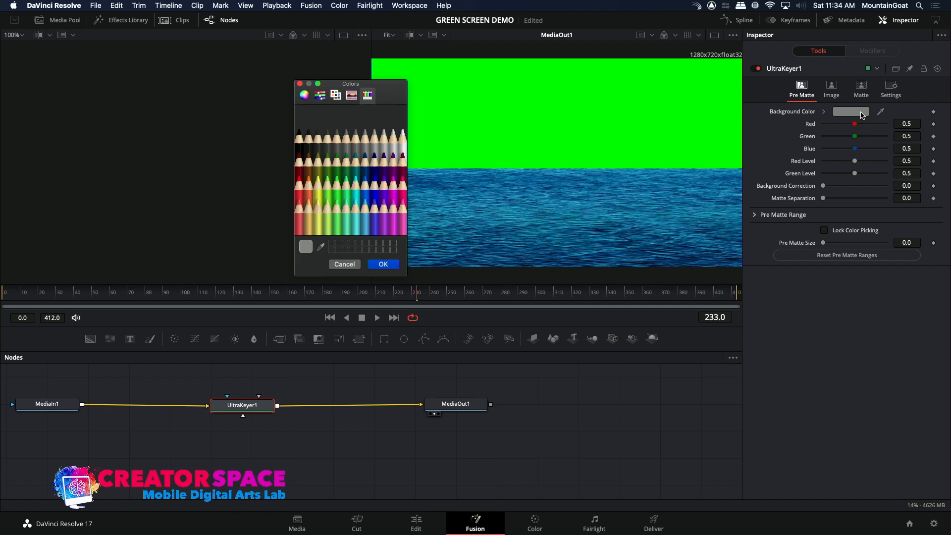
left_click(321, 248)
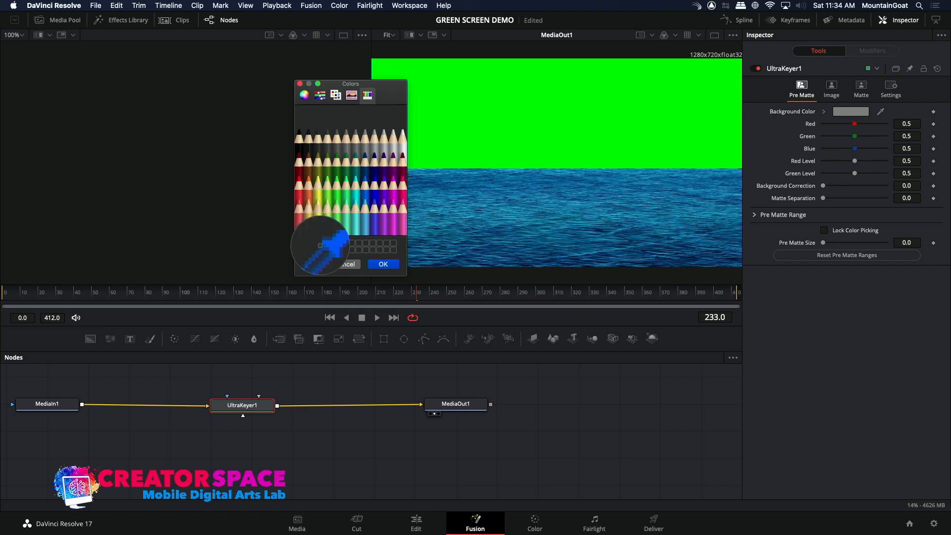
left_click(567, 119)
left_click(389, 264)
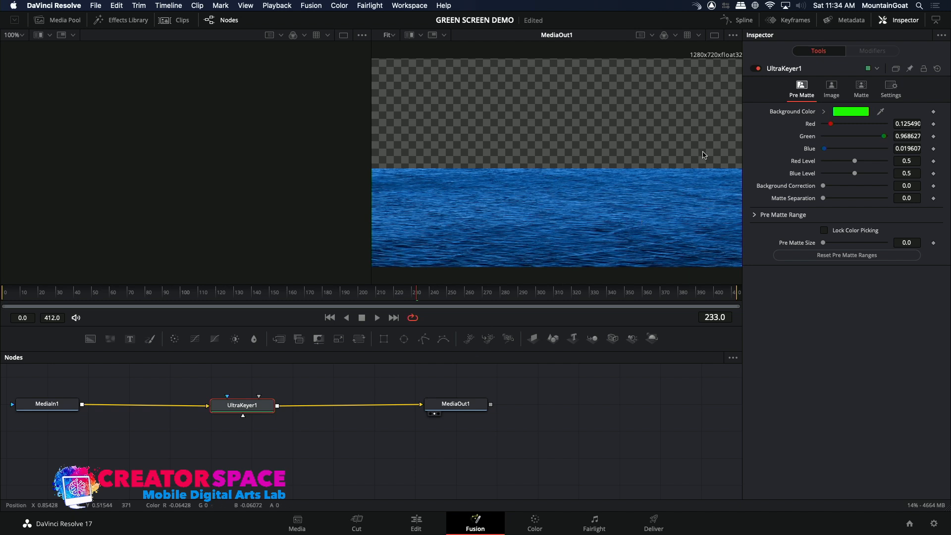
- Set the Ultra Keyer's Spill Suppression to 0.78 and return to the Edit page
left_click(831, 89)
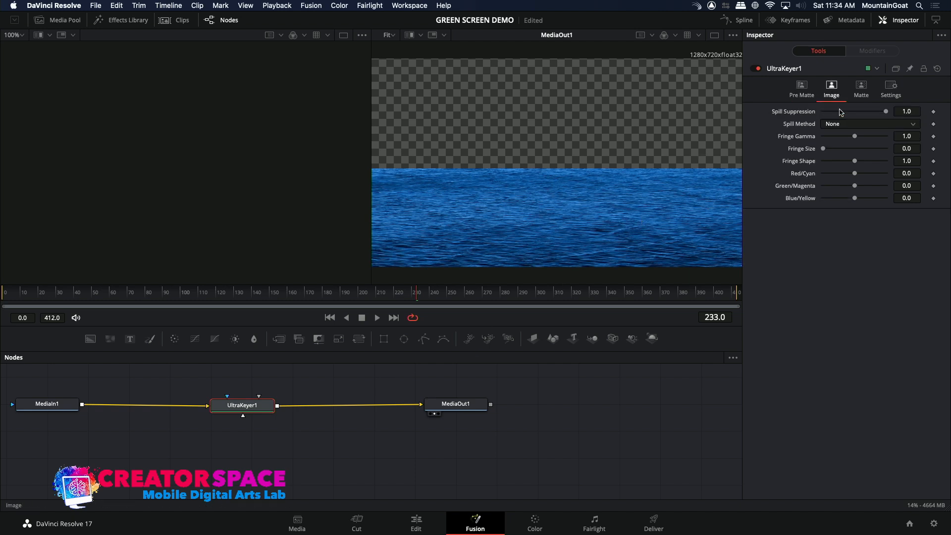
mouse_move(886, 114)
left_mouse_down()
mouse_move(831, 119)
mouse_move(882, 122)
mouse_move(872, 123)
left_mouse_up()
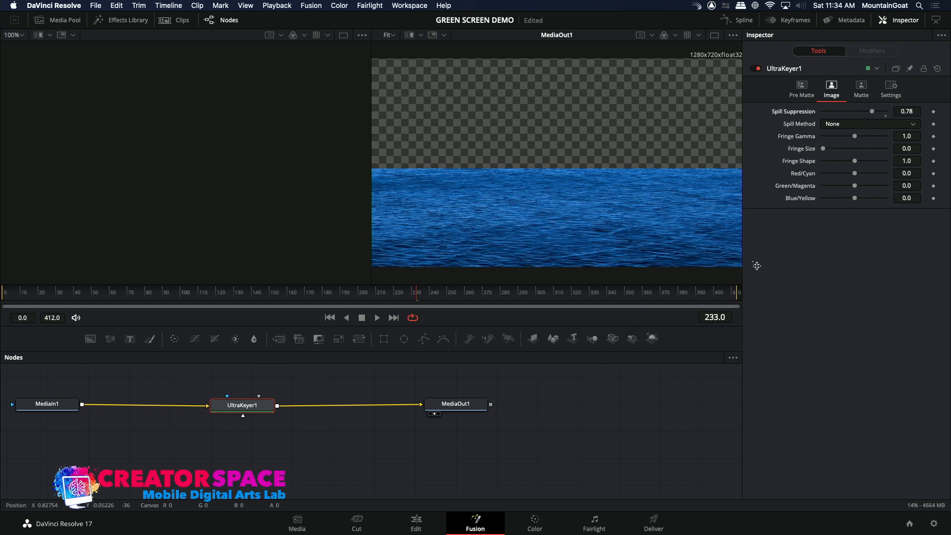
left_click(425, 526)
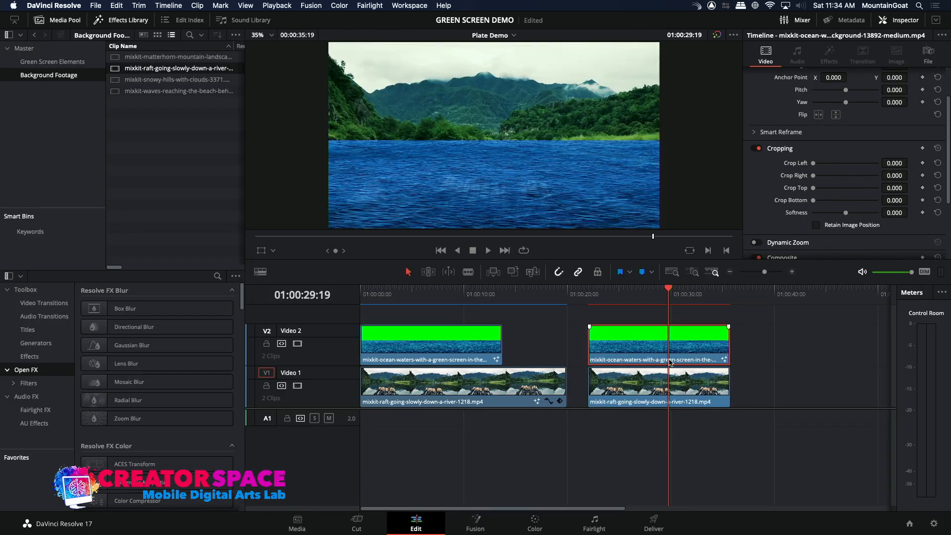
- With Video 2 temporarily disabled, set the second raft clip's Crop Bottom to 478.2 and crop Softness to 32.82
left_click(665, 381)
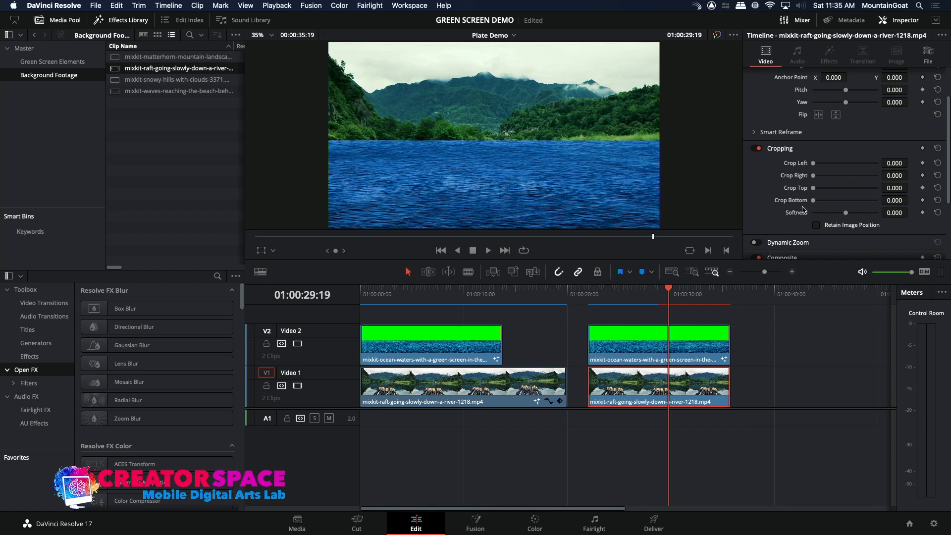
left_click(297, 344)
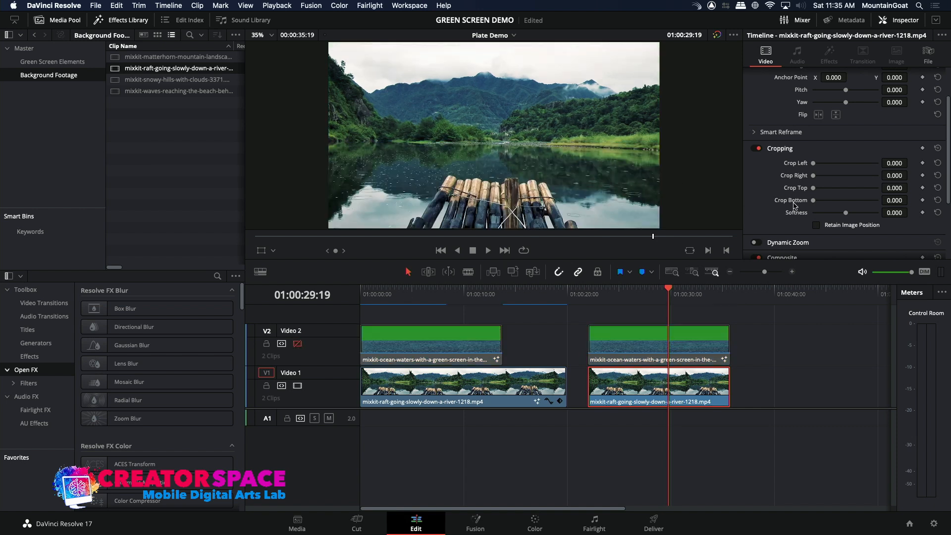
left_click_drag(814, 201, 839, 207)
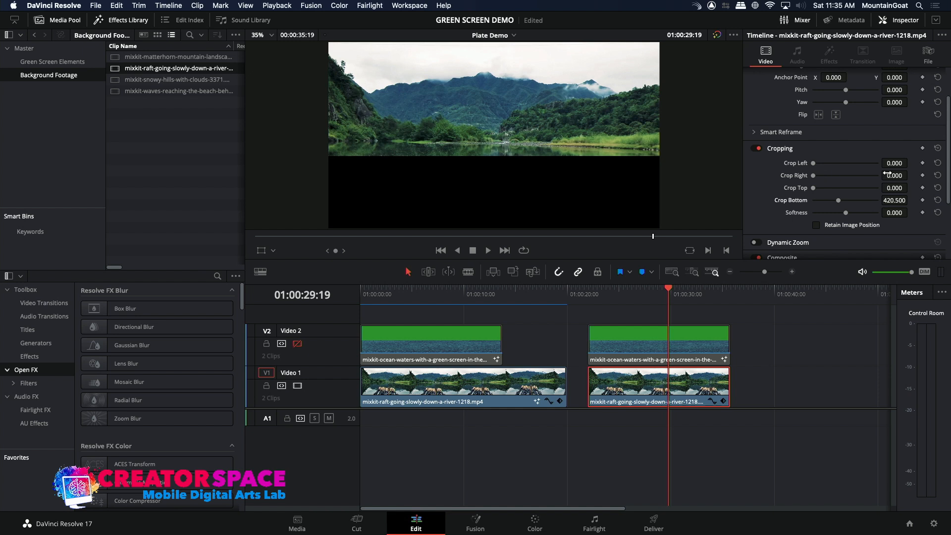
mouse_move(848, 214)
left_mouse_down()
mouse_move(857, 217)
mouse_move(843, 204)
left_mouse_up()
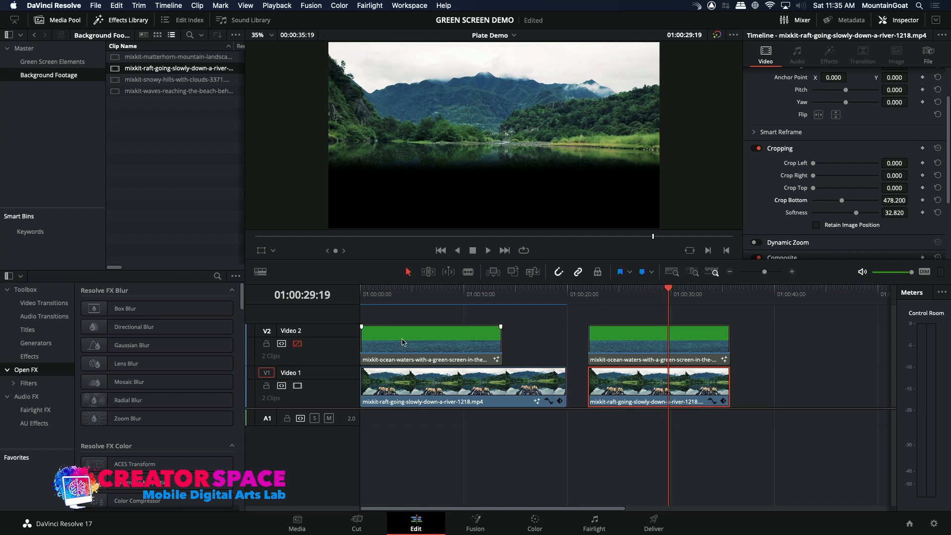
left_click(297, 344)
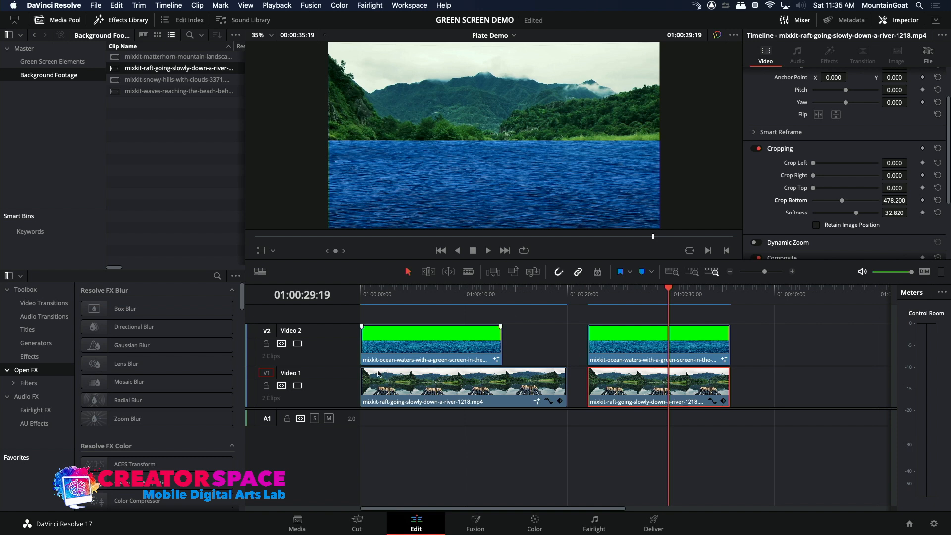
- Compare the second composite with Video 2 off and on, and play it through to 01:00:29:20
left_click(298, 343)
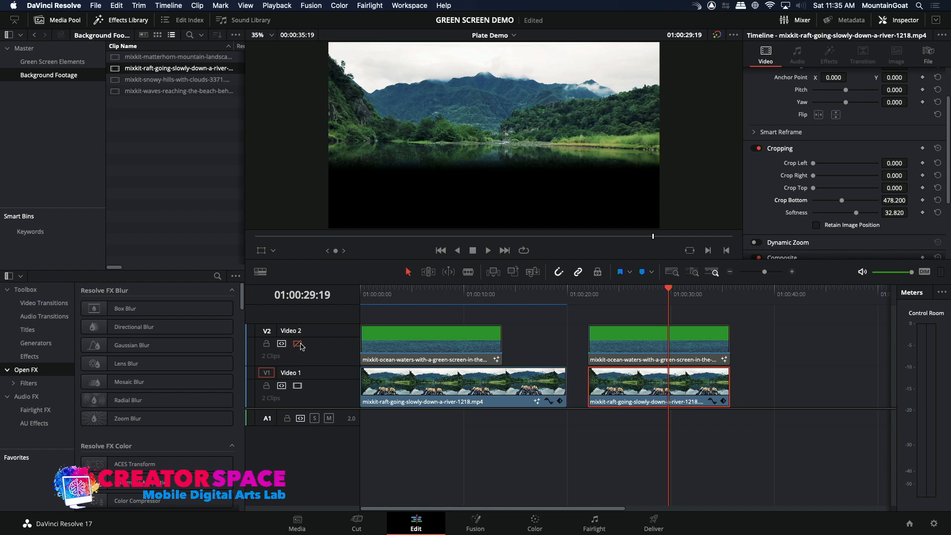
left_click(297, 343)
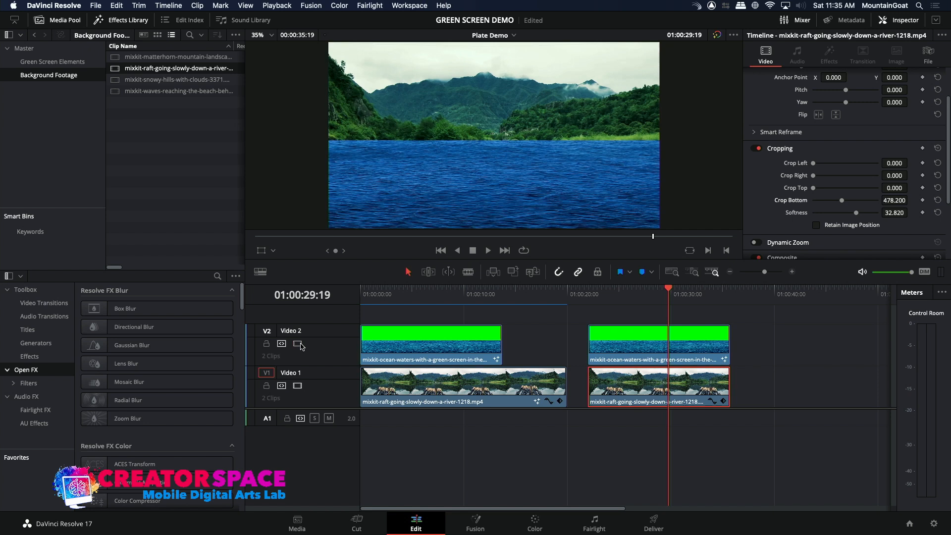
left_click(588, 294)
key("space")
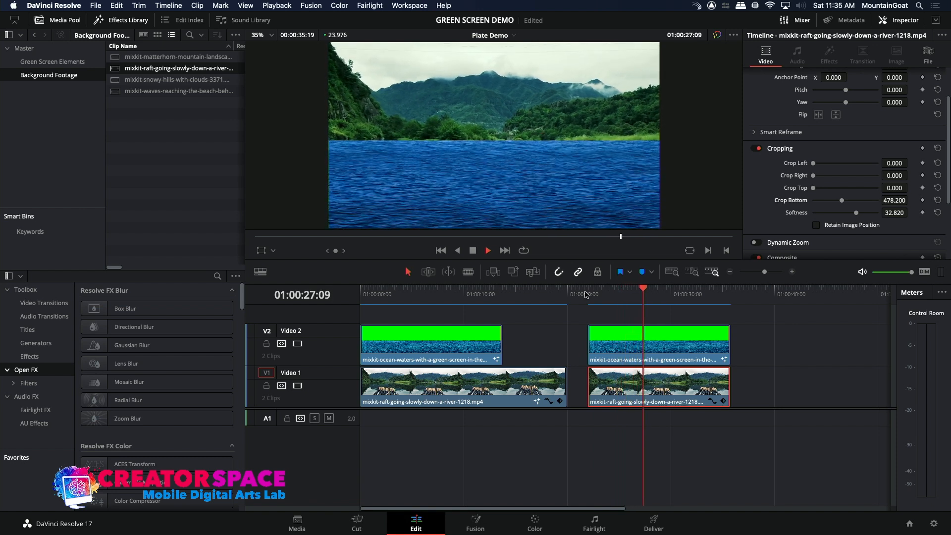
key("space")
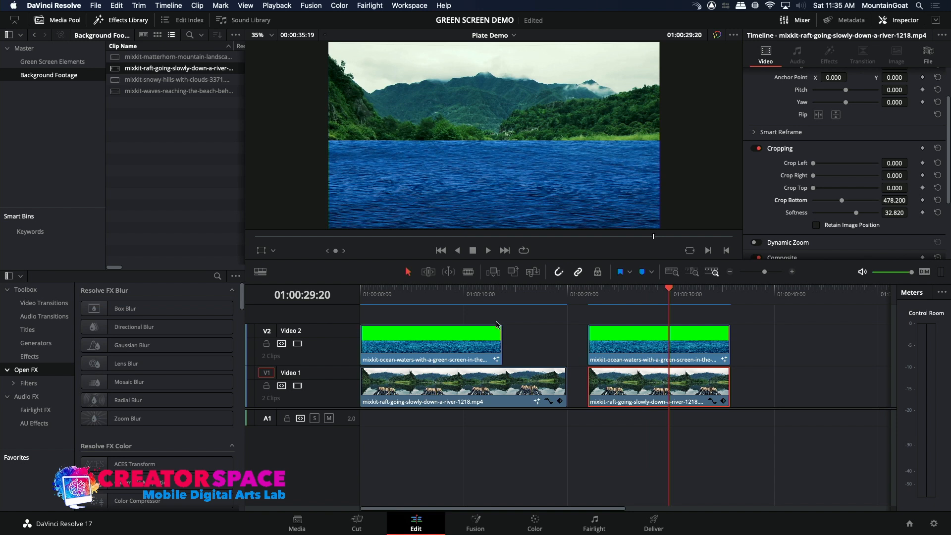
- View the first raft clip at 01:00:16:23 and scrub the second composite to 01:00:29:10
left_click(535, 303)
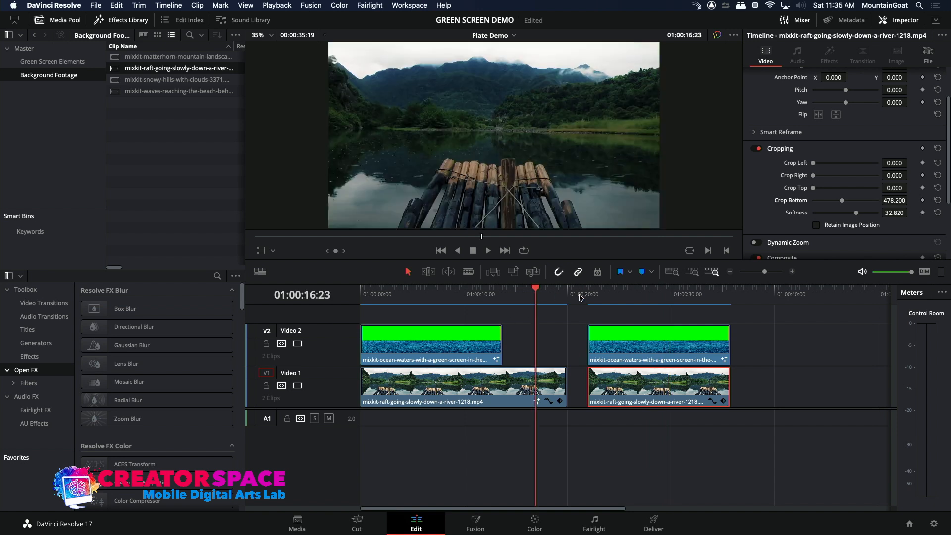
left_click(625, 295)
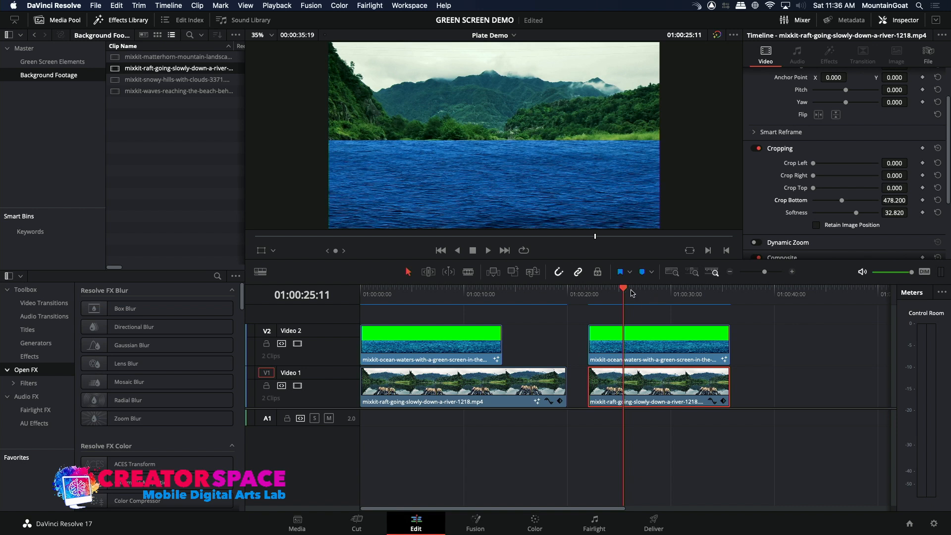
left_click_drag(655, 297, 665, 299)
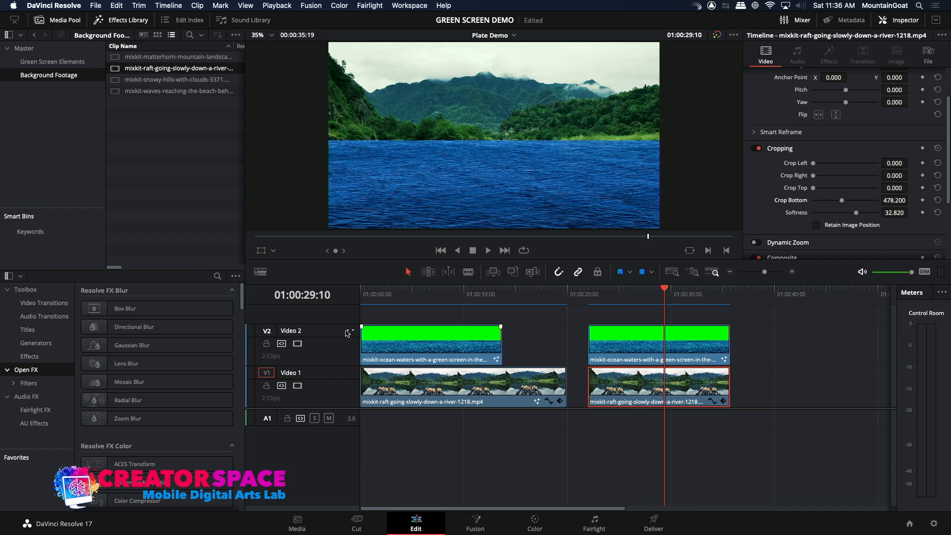
- Disable the Video 2 track, open the second raft clip in Fusion, and add a Film Grain node between MediaIn1 and MediaOut1
left_click(297, 347)
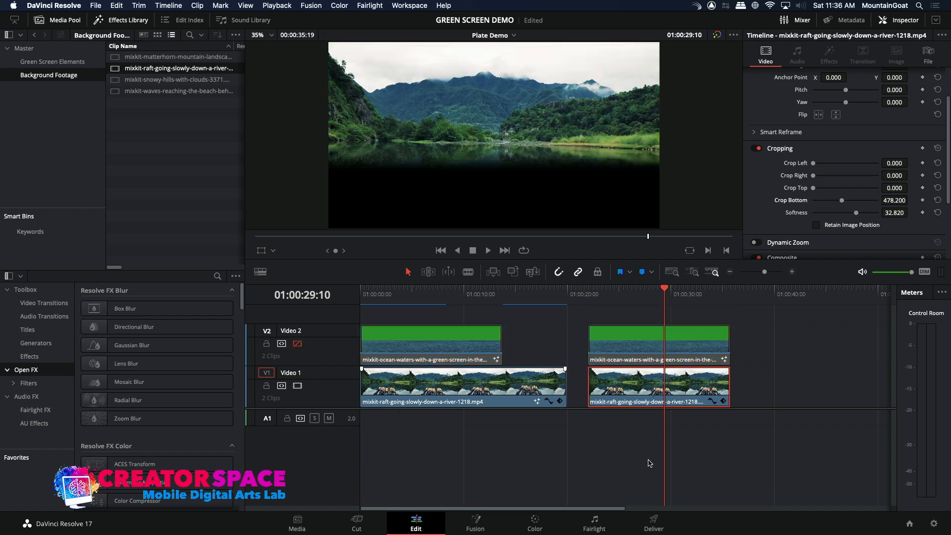
left_click(490, 522)
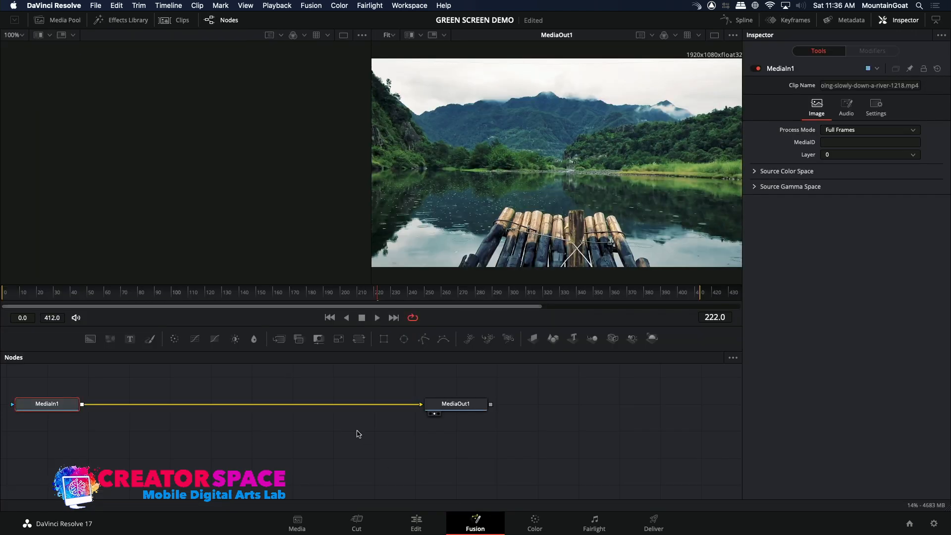
right_click(235, 408)
mouse_move(290, 240)
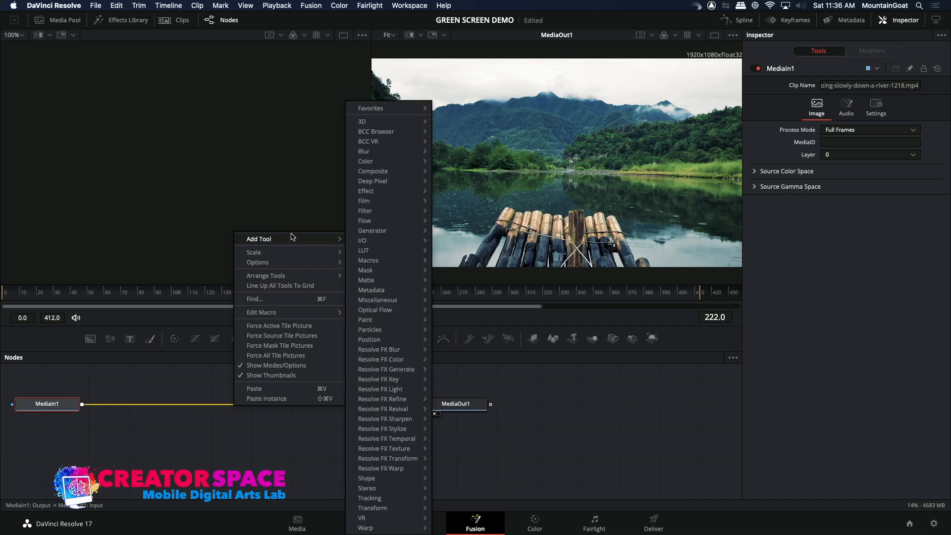
mouse_move(389, 165)
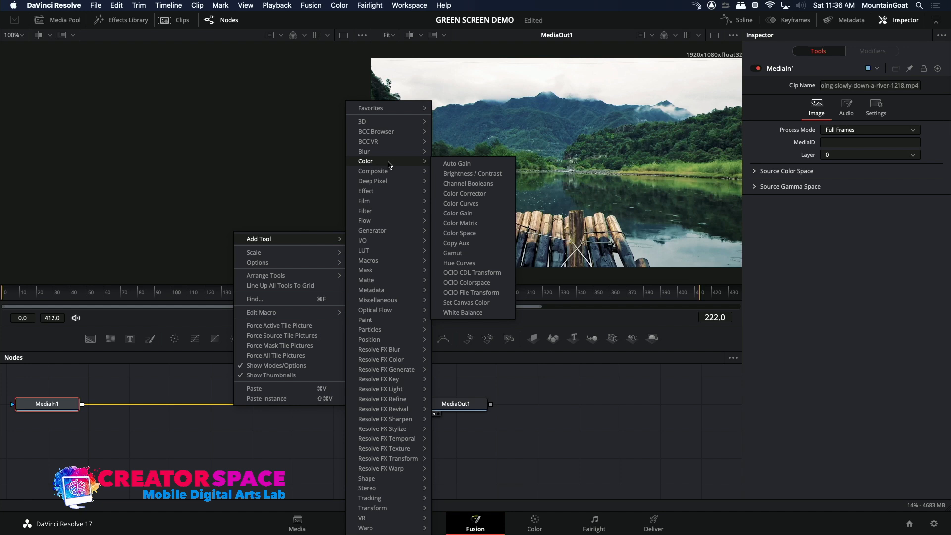
mouse_move(388, 203)
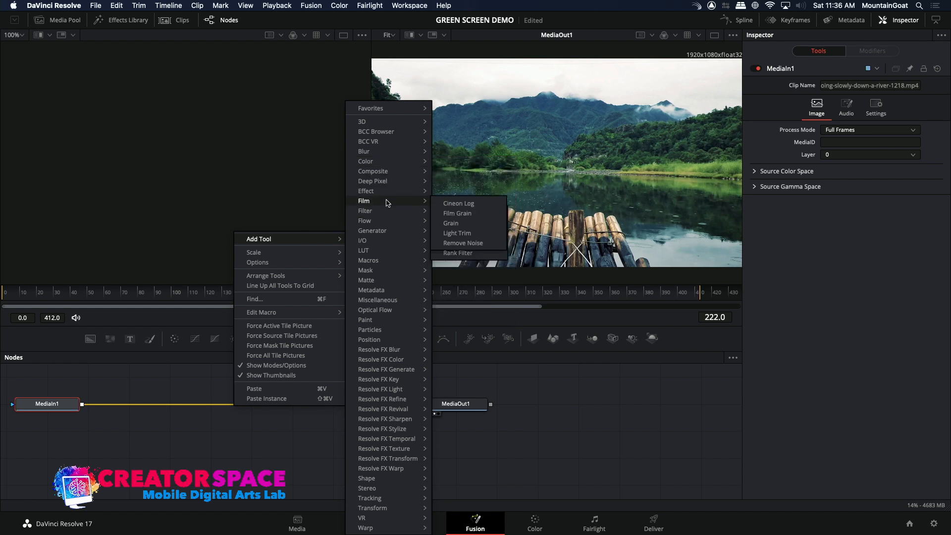
left_click(465, 214)
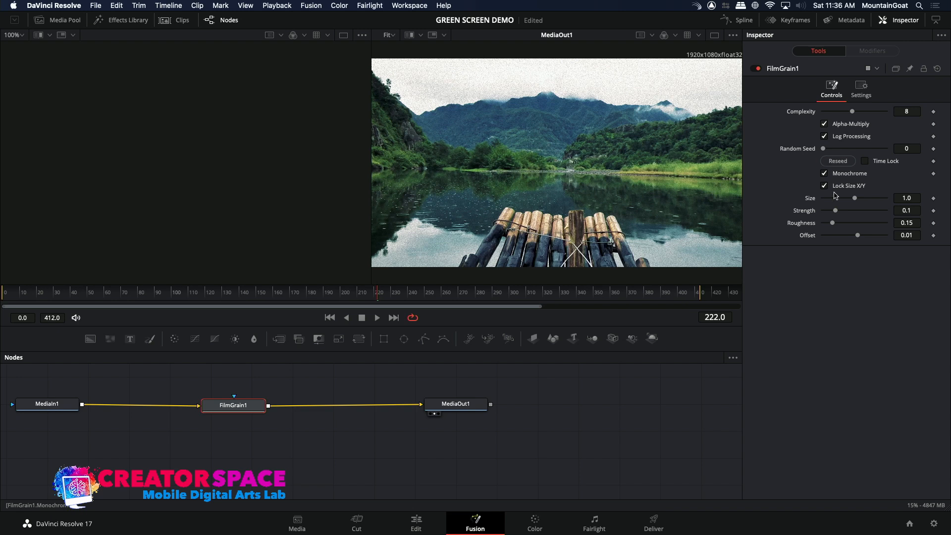
- Set the film grain's Size to 0.36 and Roughness to 0.079, and return to the Edit page
left_click_drag(854, 198, 829, 226)
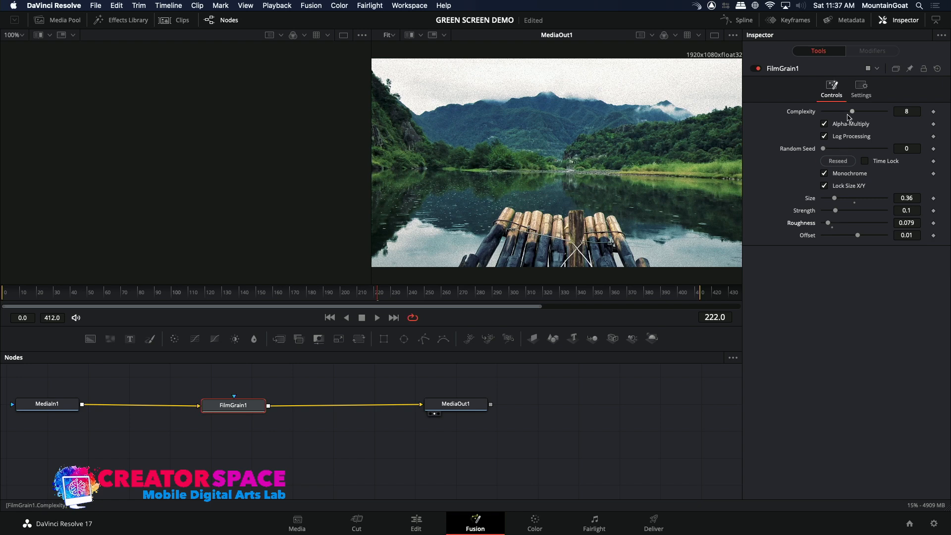
left_click(416, 524)
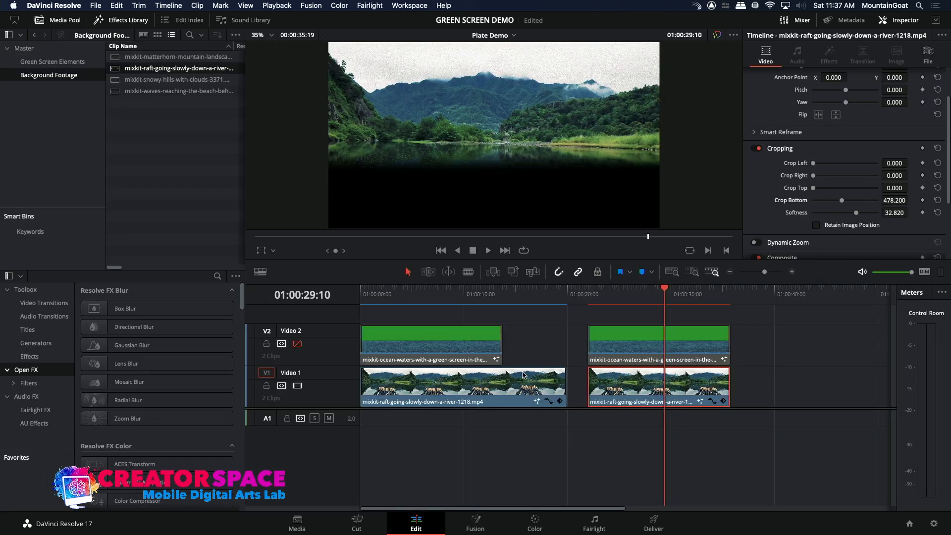
- Play the grained raft clip on the timeline and park the playhead at 01:00:25:23
left_click(626, 297)
key("space")
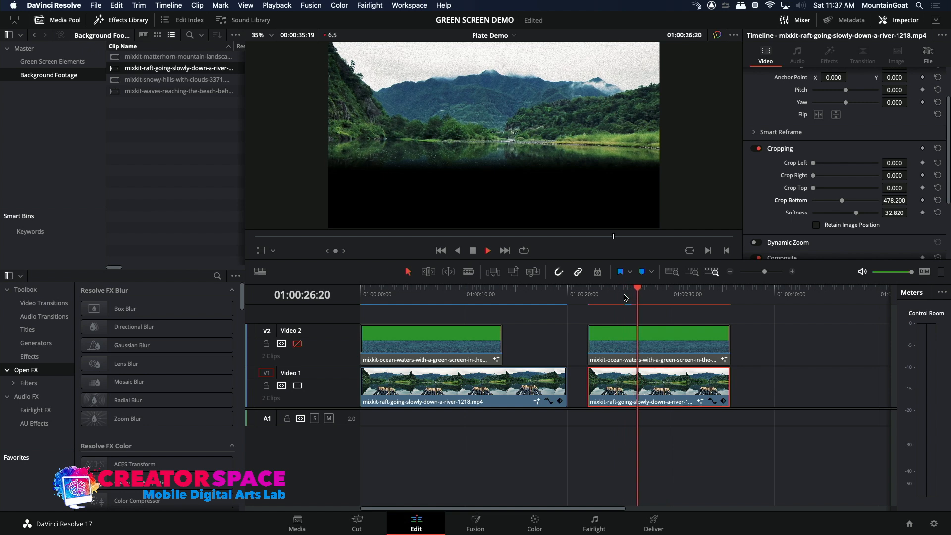
left_click_drag(628, 297, 631, 296)
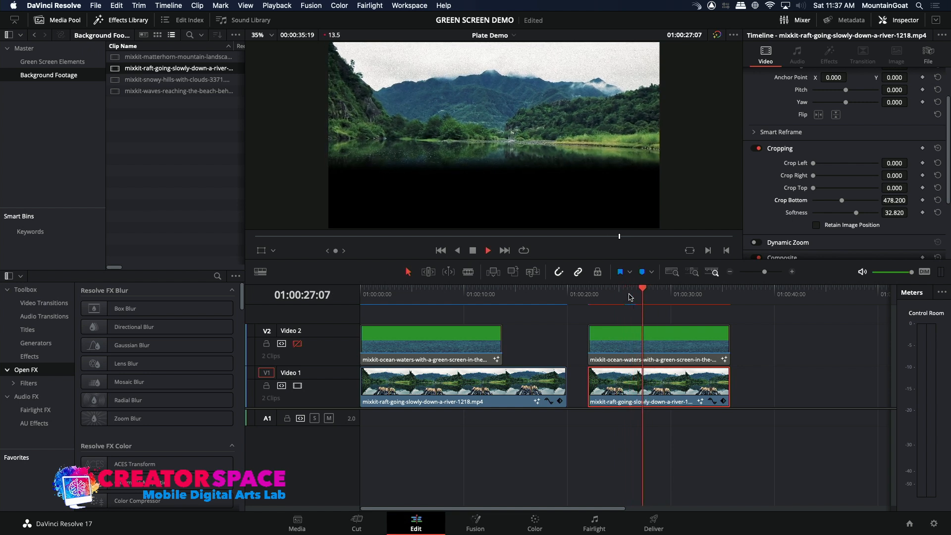
key("space")
left_click(629, 296)
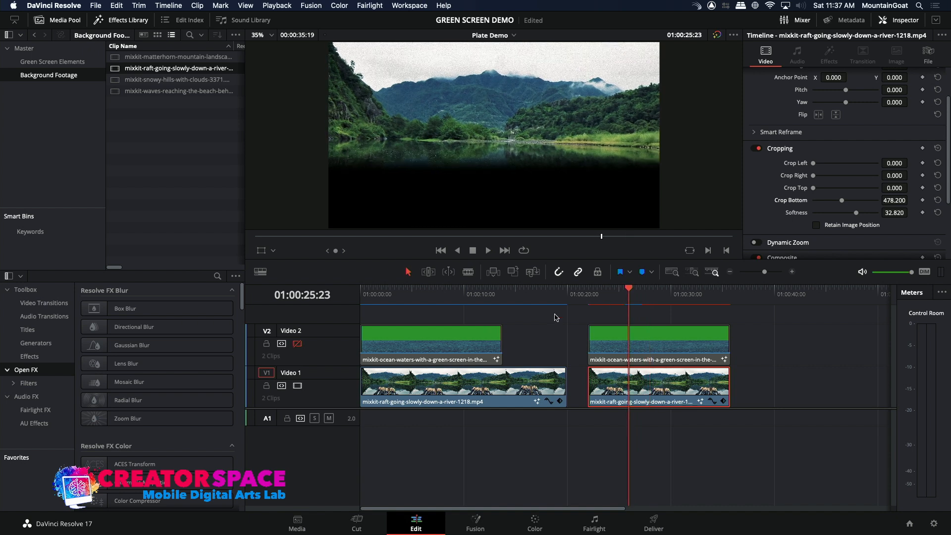
- Re-enable the Video 2 track, play the second composite with its grained background, and park the playhead at 01:00:26:10
left_click(607, 341)
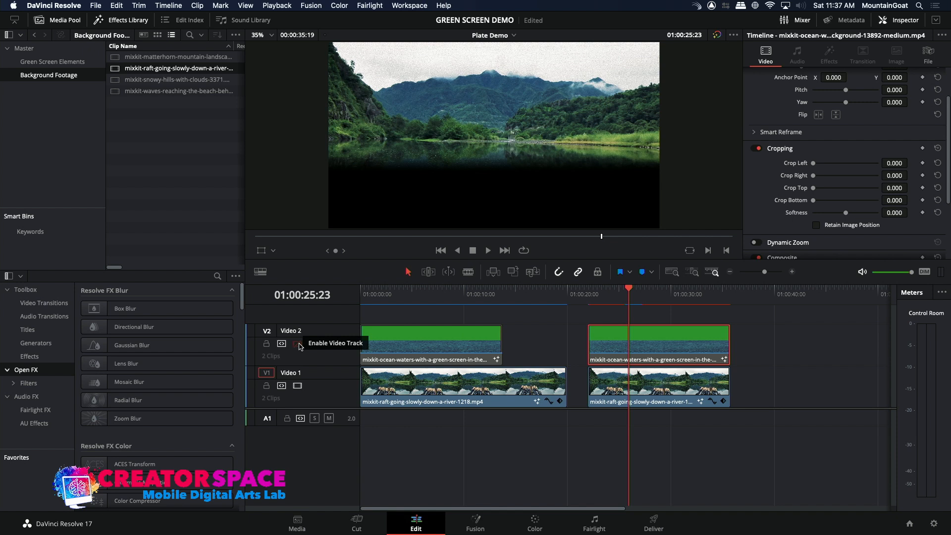
left_click(298, 344)
key("space")
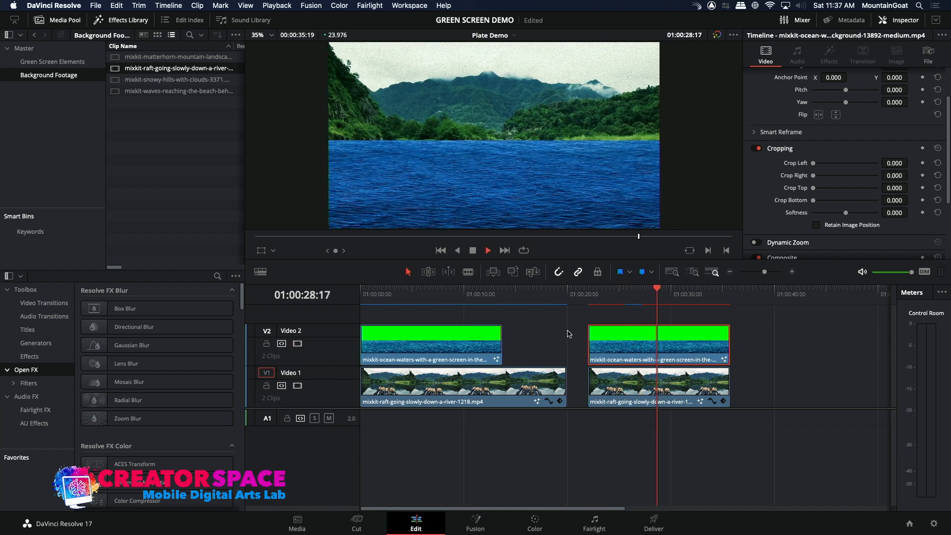
key("space")
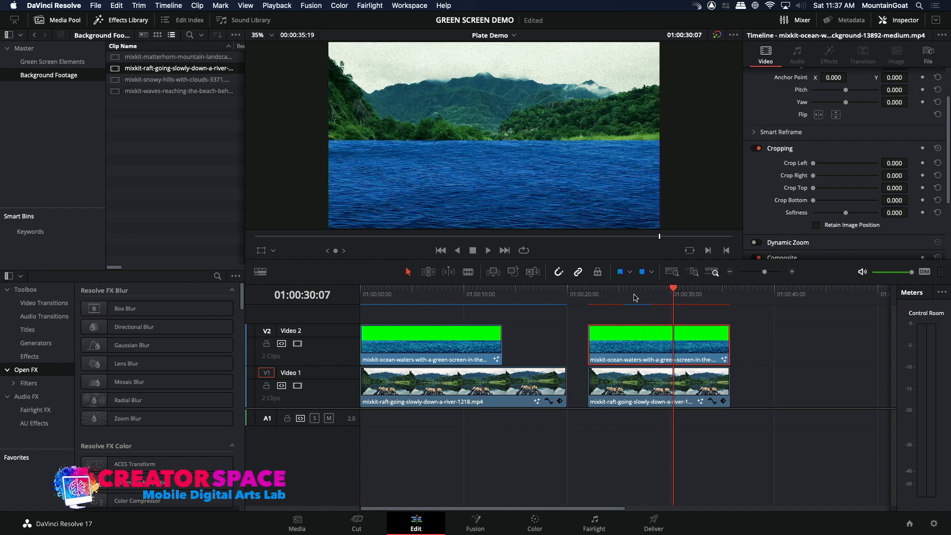
left_click(634, 297)
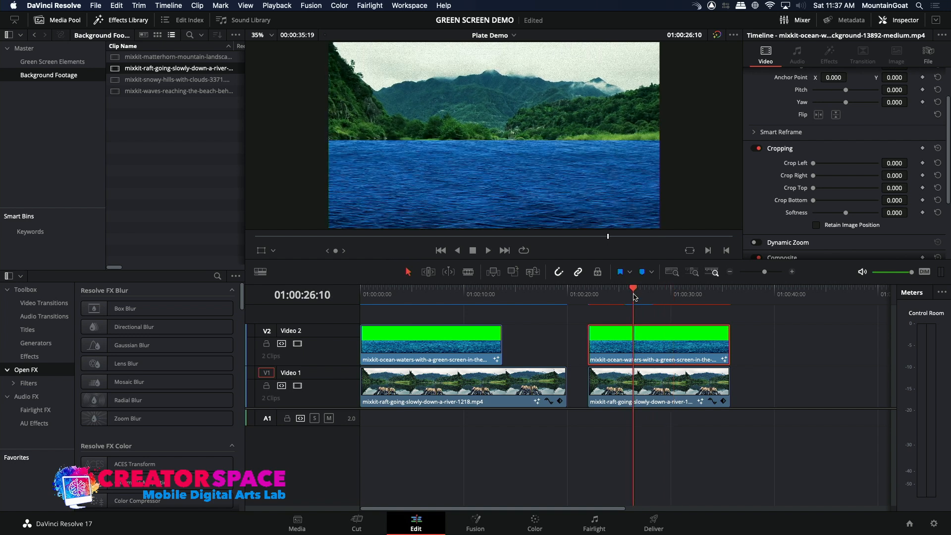
- Disable the Video 2 track and open the second raft clip in Fusion
left_click(644, 391)
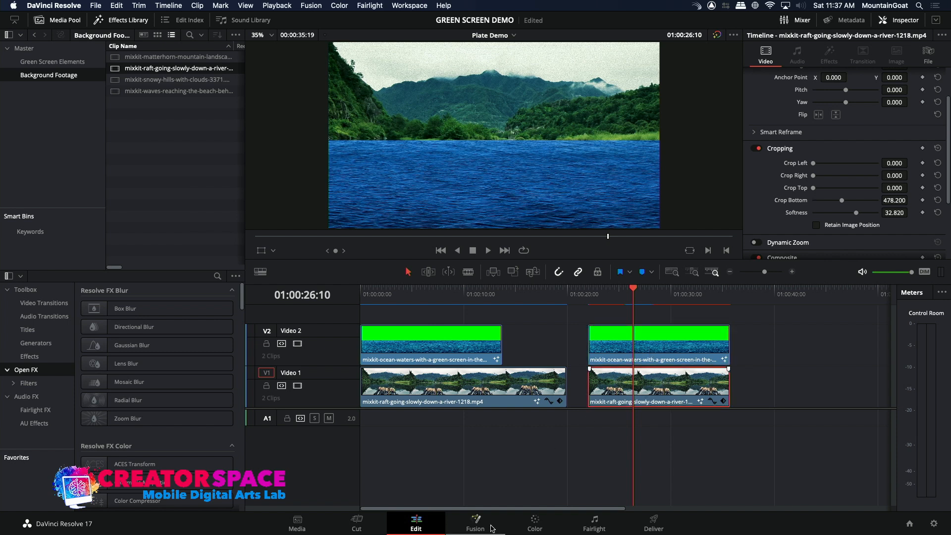
left_click(475, 522)
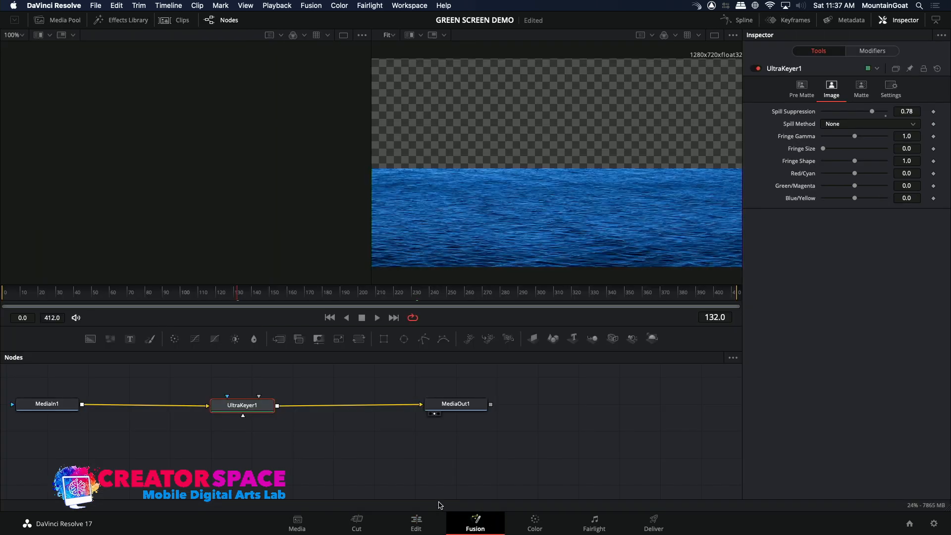
left_click(417, 521)
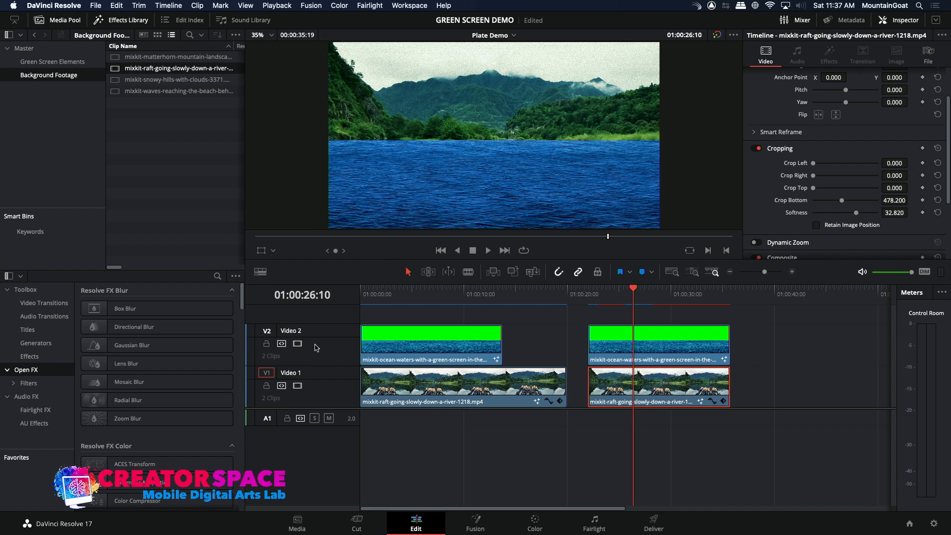
left_click(297, 343)
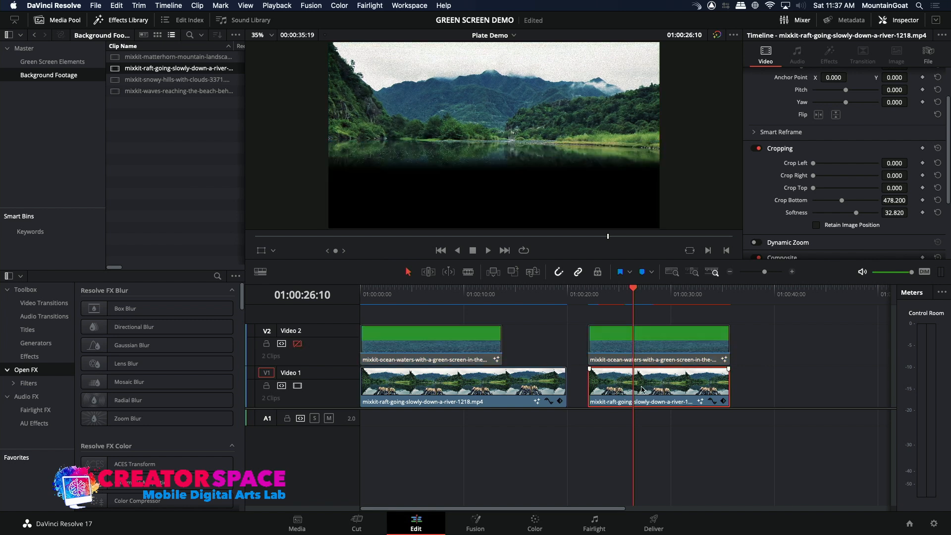
left_click(477, 522)
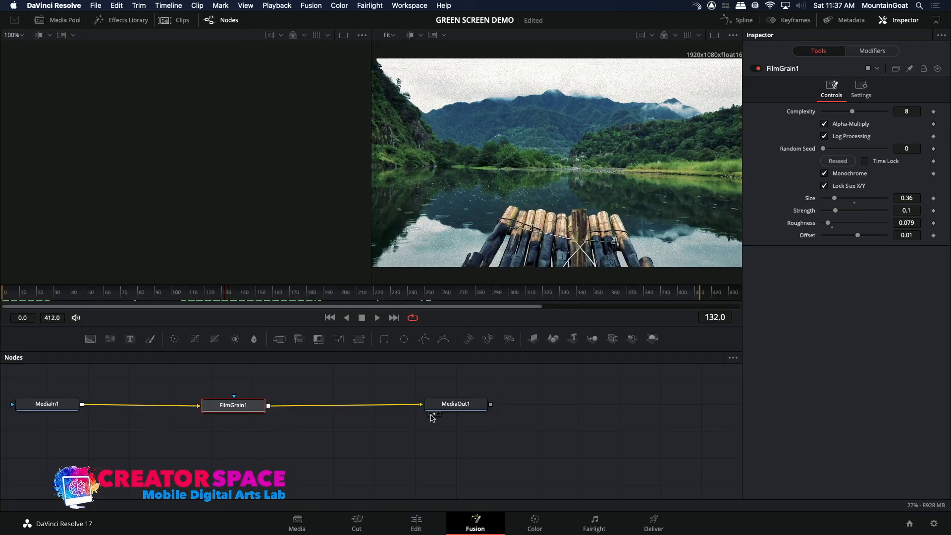
- Replace the FilmGrain1 node with the Glow tool from Resolve FX Light
right_click(239, 405)
mouse_move(283, 202)
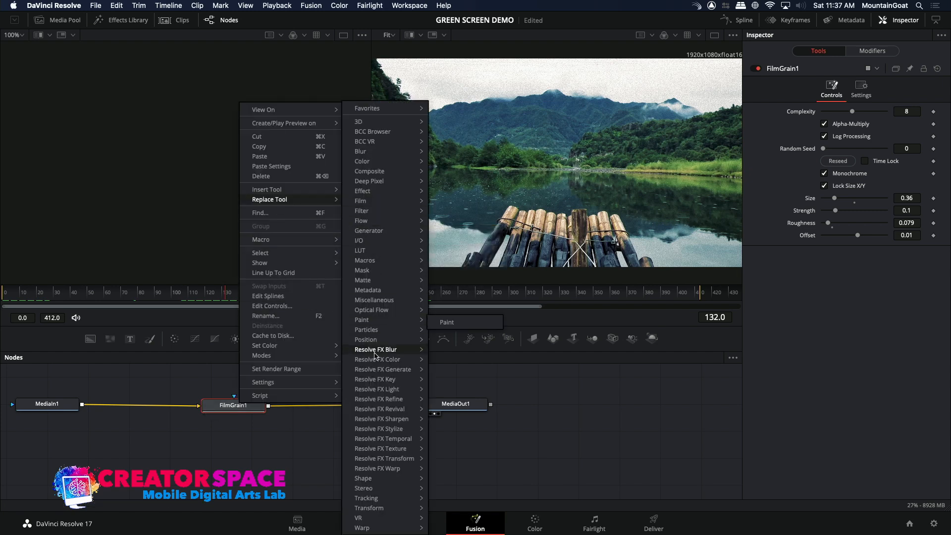
mouse_move(381, 393)
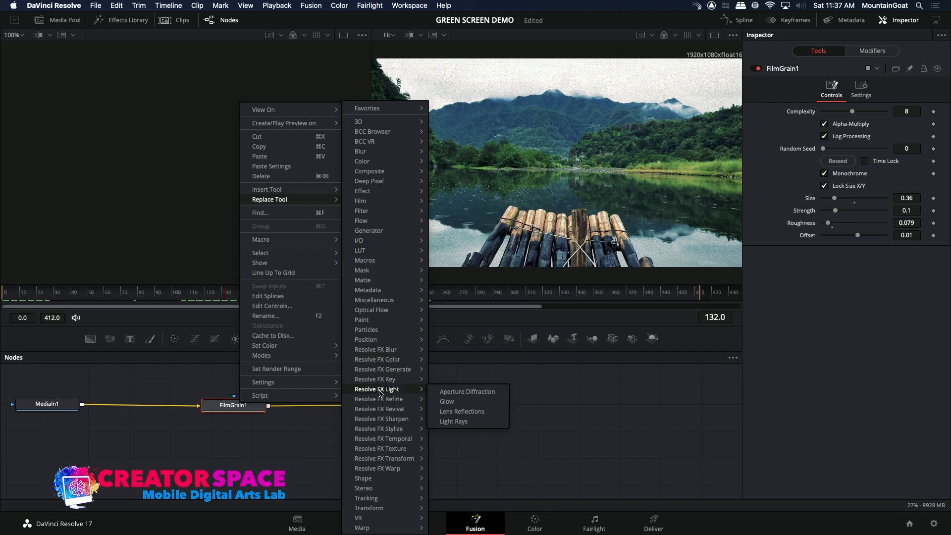
left_click(448, 402)
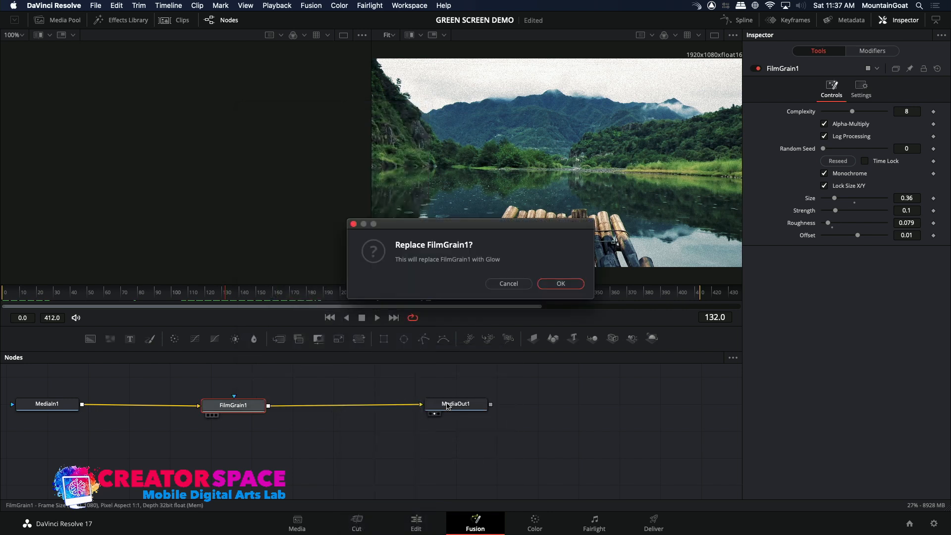
left_click(560, 284)
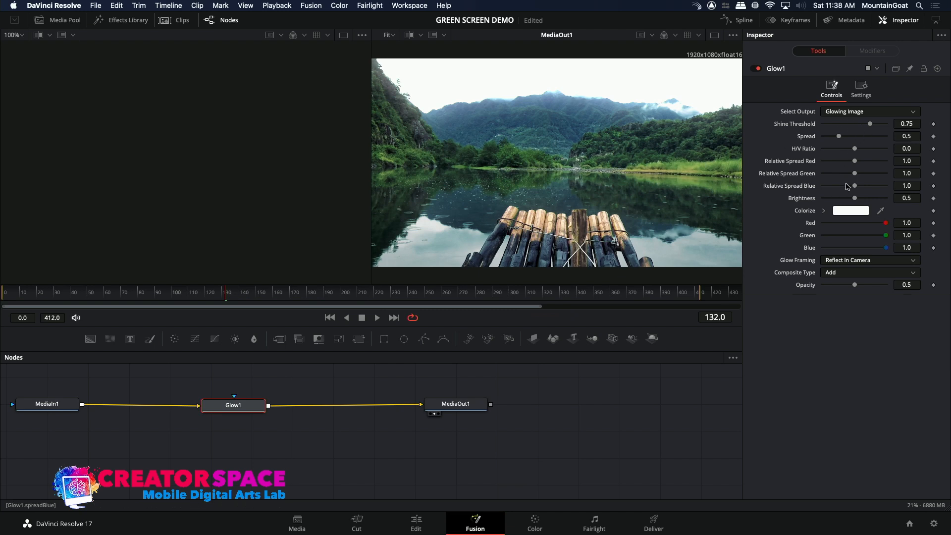
- Set the glow's Brightness to 0.52, Glow Framing to Vignette and Spread to 0.709
mouse_move(854, 199)
left_mouse_down()
mouse_move(846, 199)
mouse_move(856, 200)
left_mouse_up()
left_click(858, 113)
left_click(805, 106)
left_click(858, 261)
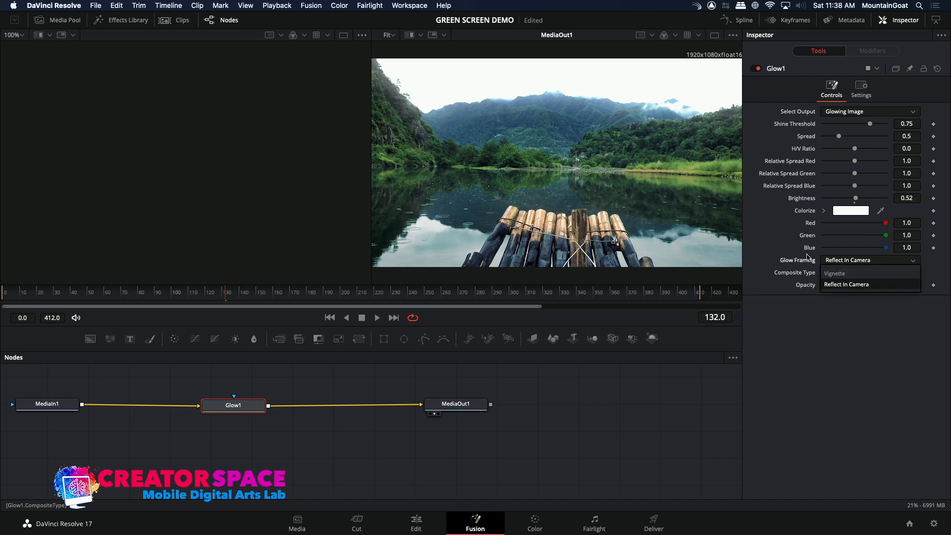
left_click(835, 272)
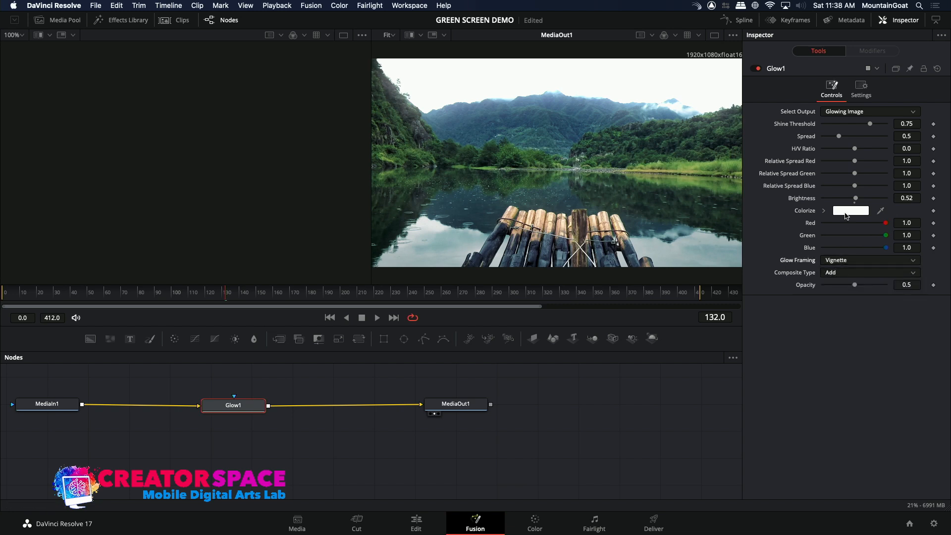
mouse_move(840, 137)
left_mouse_down()
mouse_move(830, 138)
mouse_move(848, 145)
left_mouse_up()
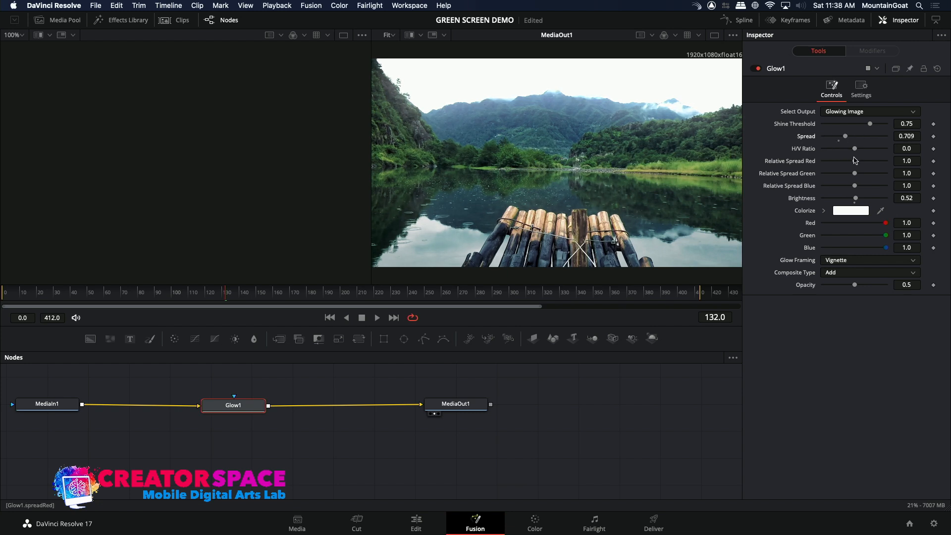
- Preview the glow's Glow Alone and Shiny Regions outputs, and return the output to Glowing Image
left_click(871, 112)
left_click(852, 135)
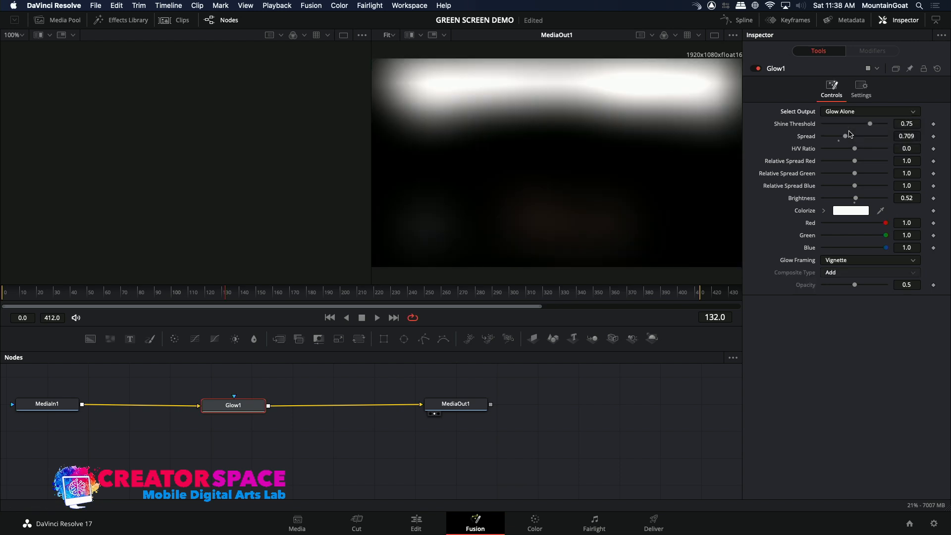
left_click(859, 112)
left_click(858, 124)
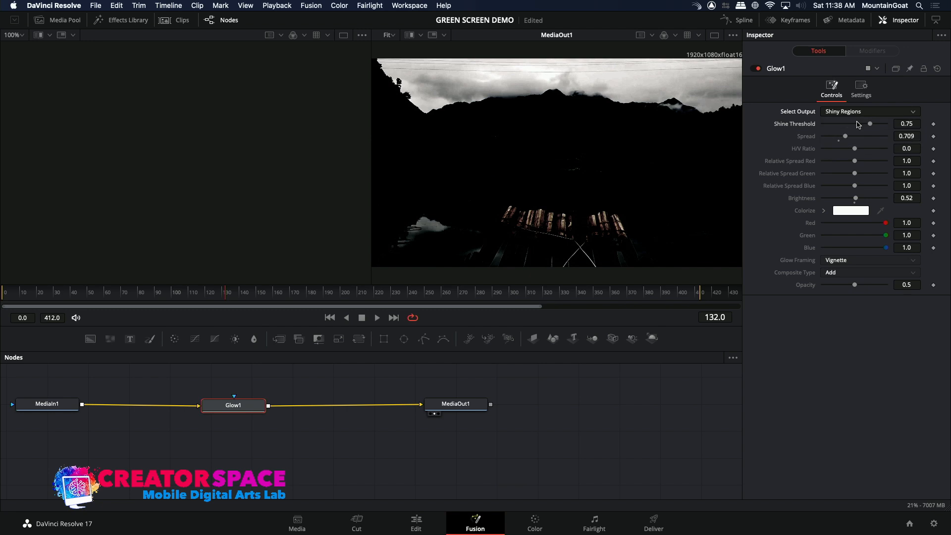
left_click(865, 112)
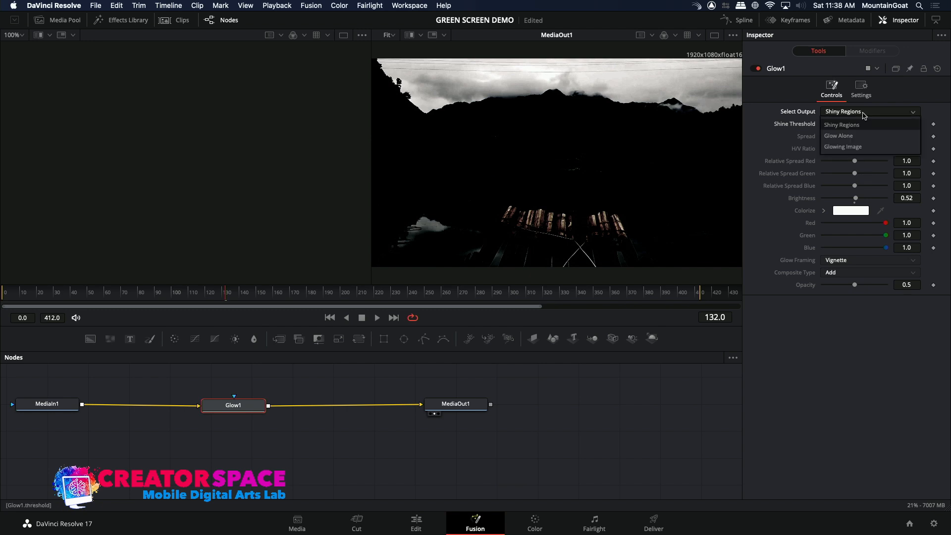
left_click(858, 148)
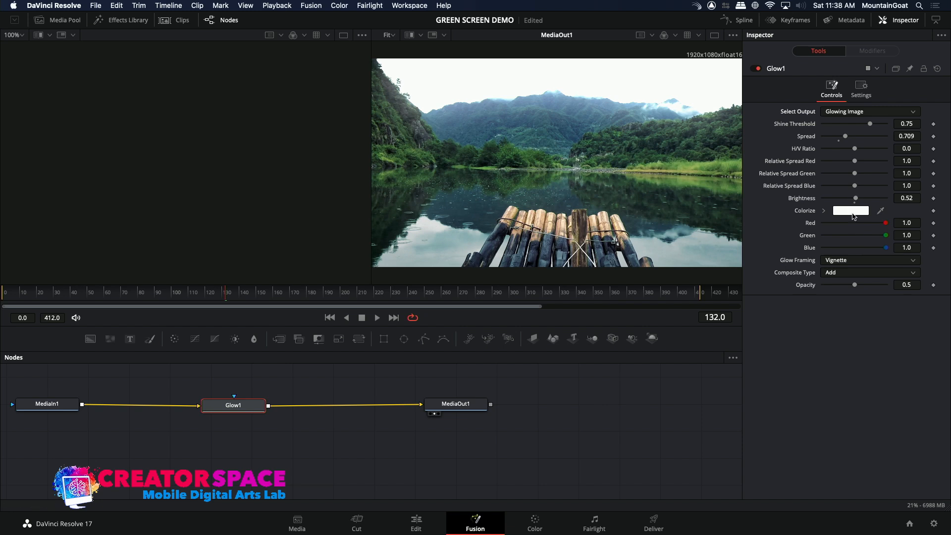
- Set the glow's Colorize color to Aqua and return to the Edit page
left_click(851, 212)
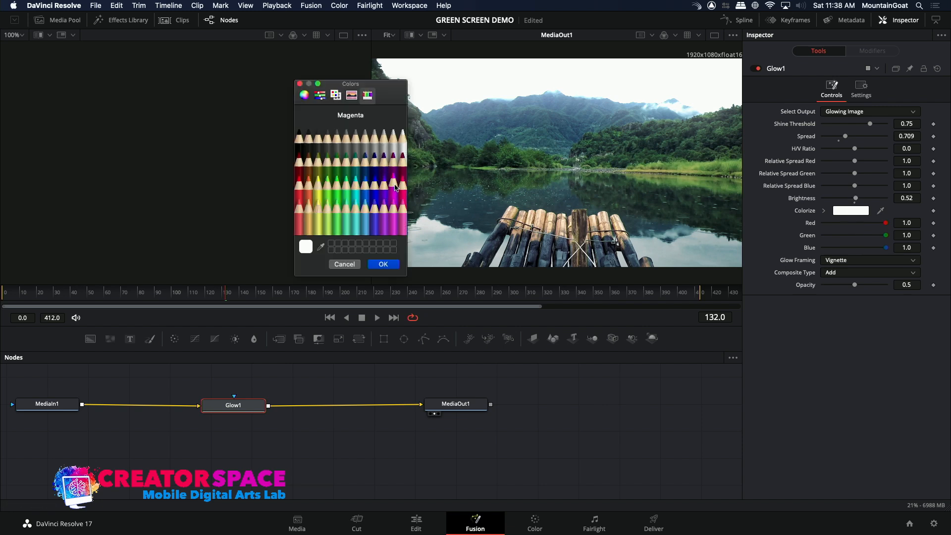
left_click(366, 189)
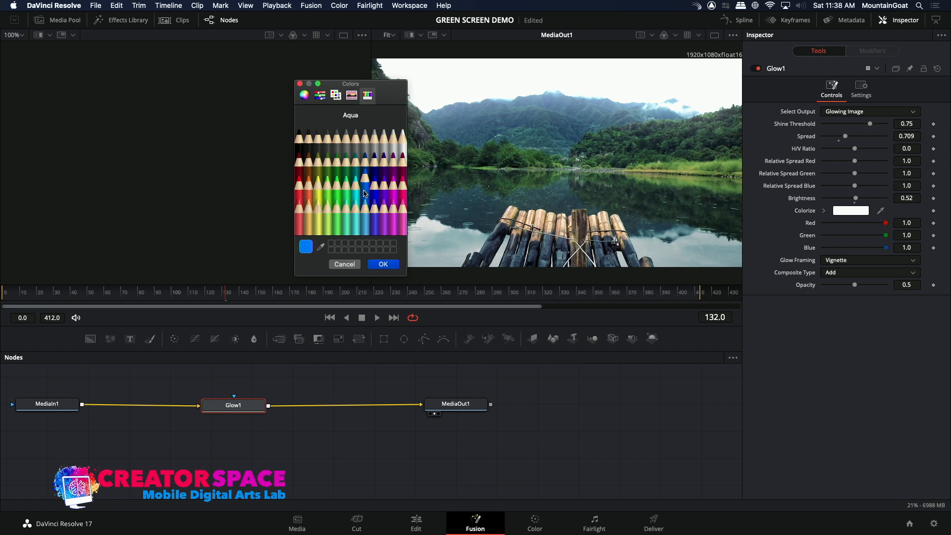
left_click(384, 265)
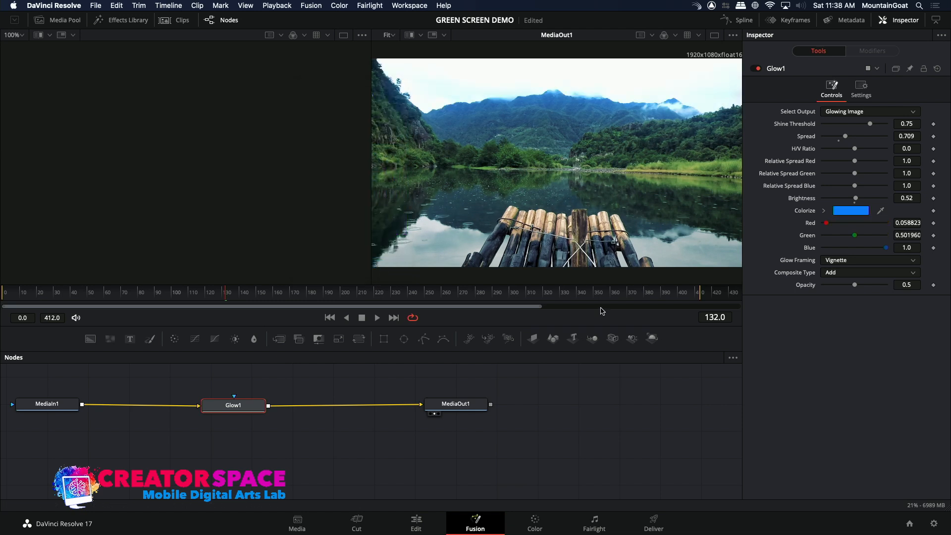
left_click(427, 530)
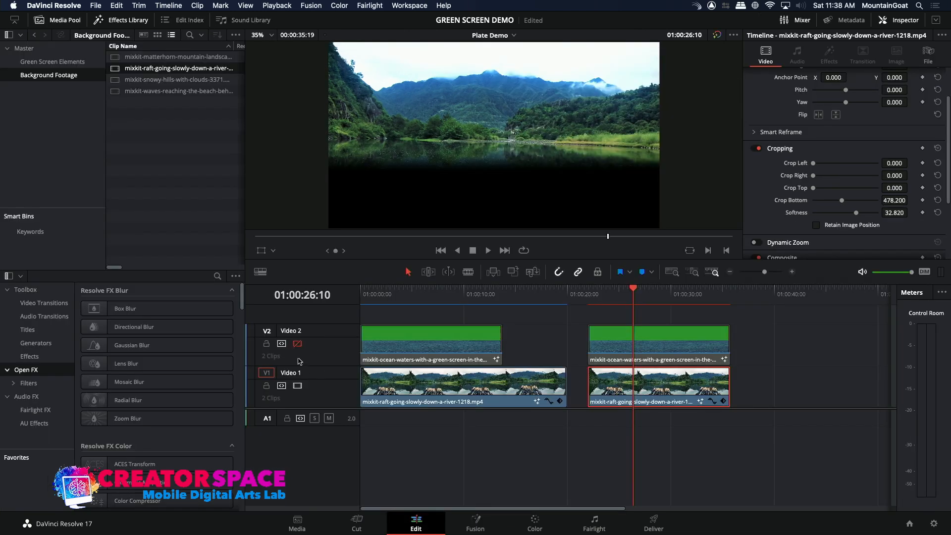
- Enable the Video 2 track and play the second composite with the blue glow, stopping at 01:00:29:16
left_click(298, 344)
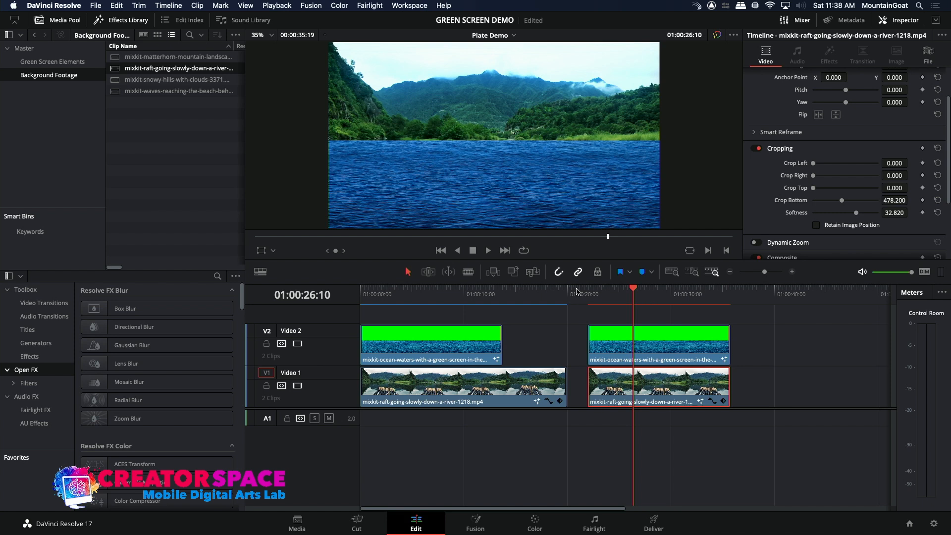
left_click(645, 298)
key("space")
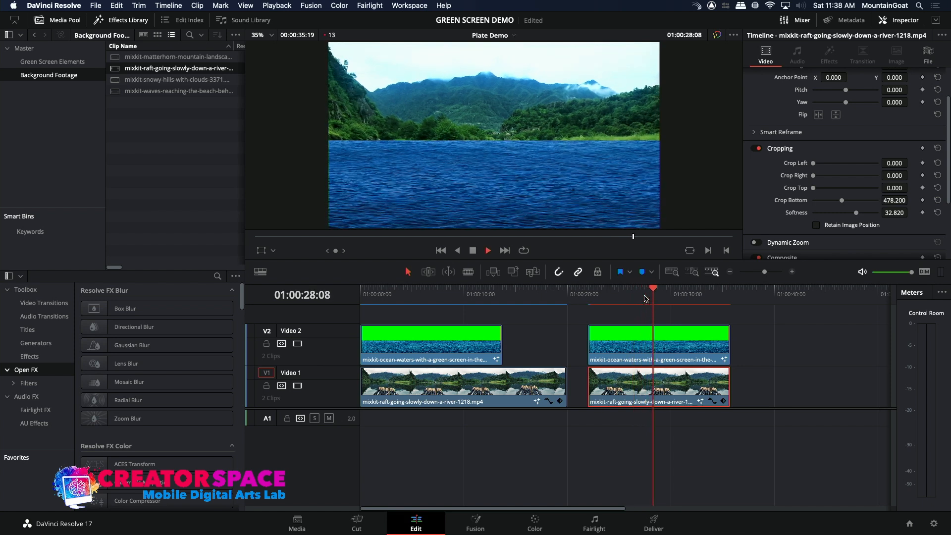
key("space")
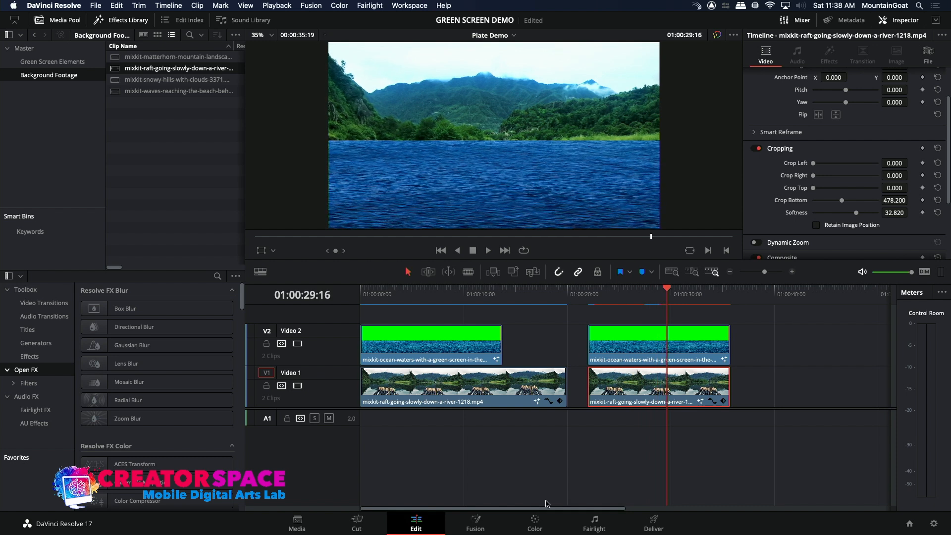
- View the ocean clip's node tree in Fusion, and replay the second composite on the timeline up to 01:00:29:08
left_click(476, 521)
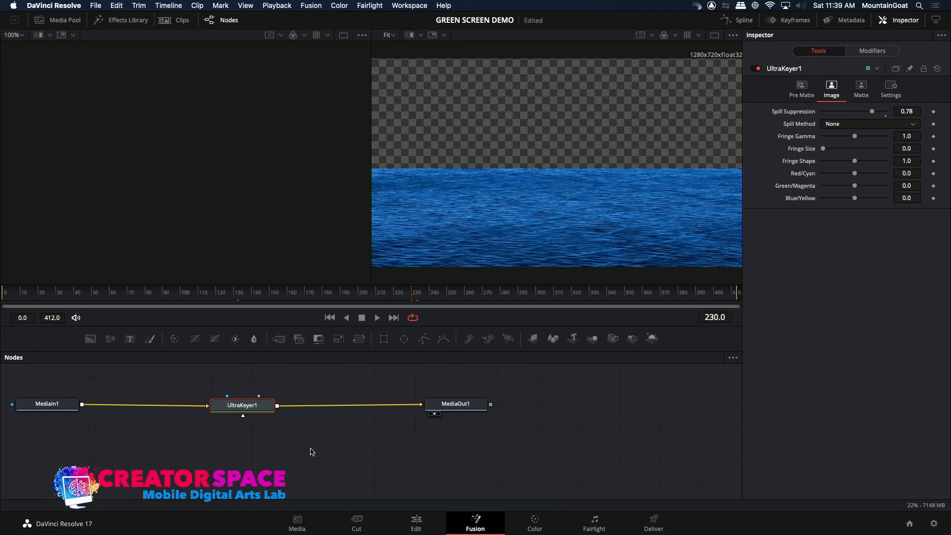
left_click(416, 519)
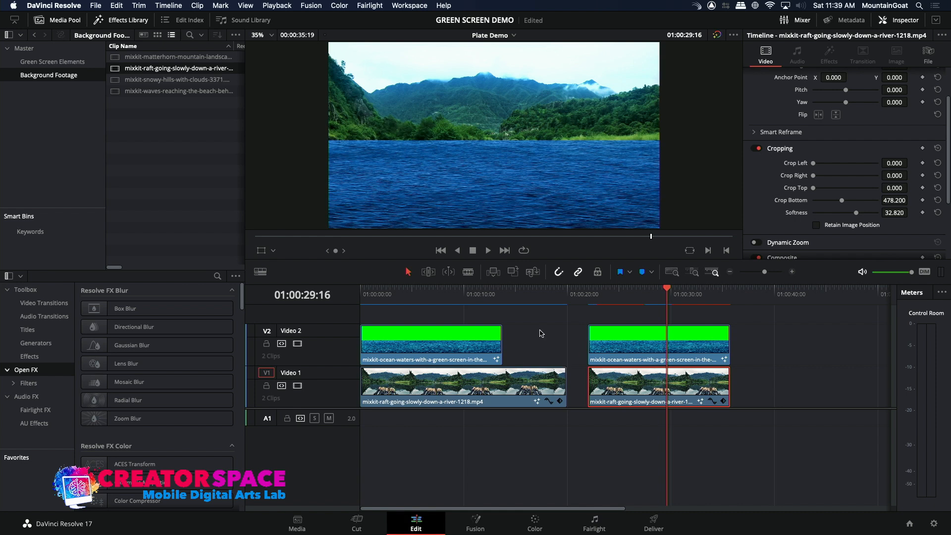
left_click(649, 296)
key("space")
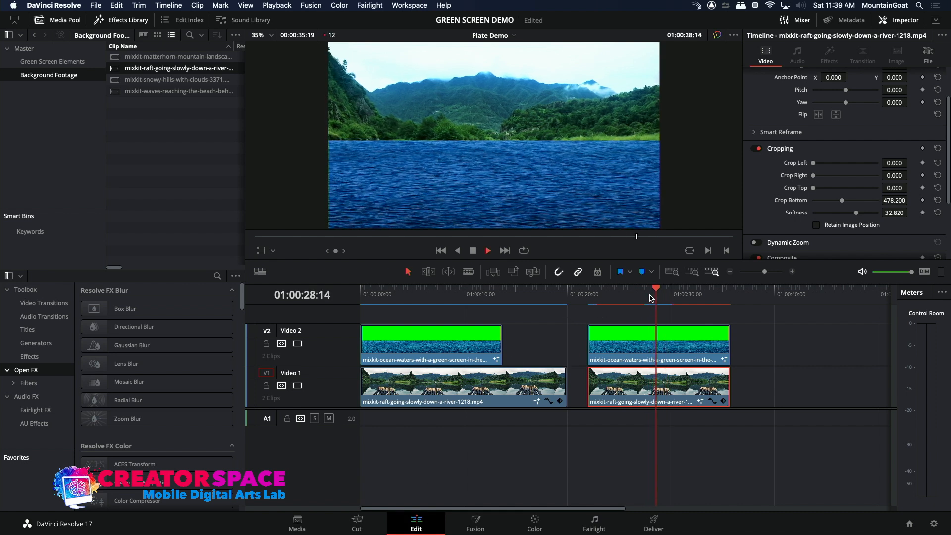
key("space")
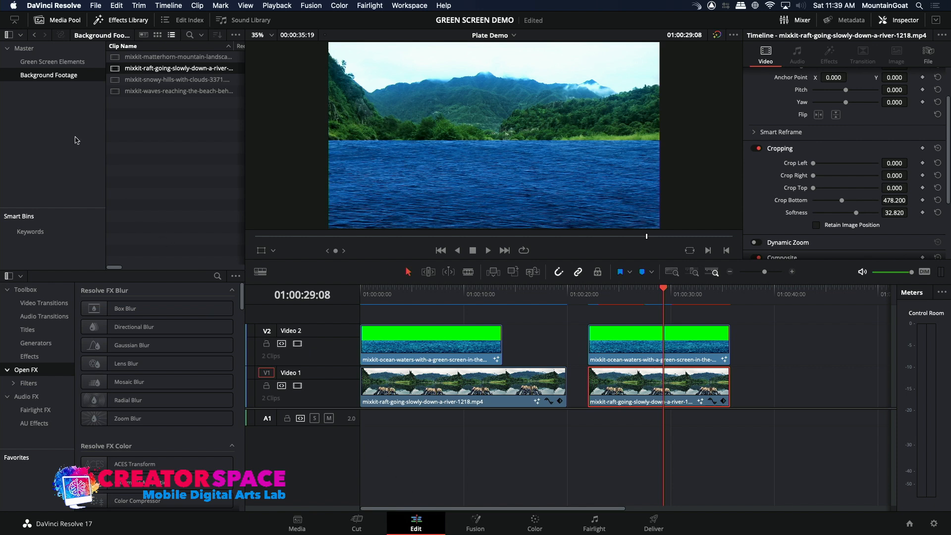
- Create a new empty timeline named Phone Demo in the Master bin
left_click(30, 48)
left_click(133, 186)
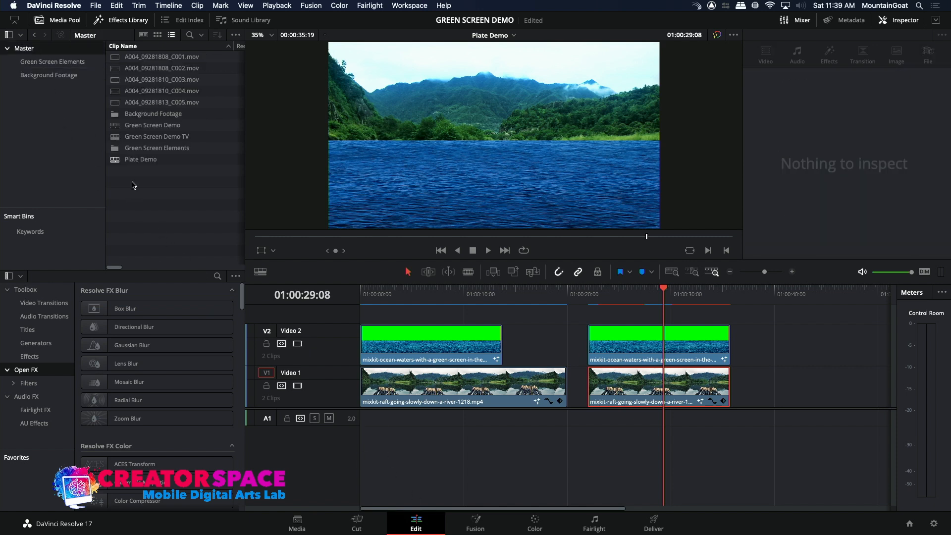
right_click(132, 185)
mouse_move(152, 195)
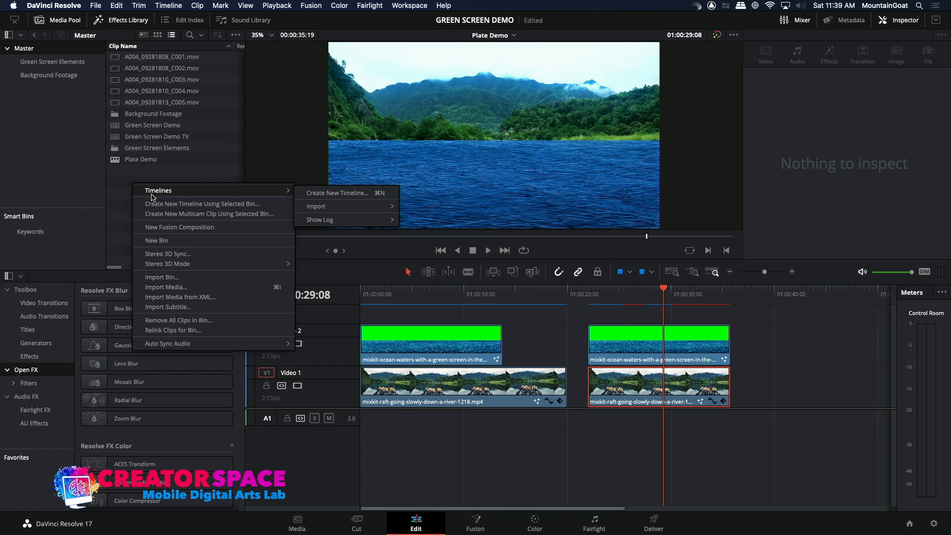
left_click(317, 199)
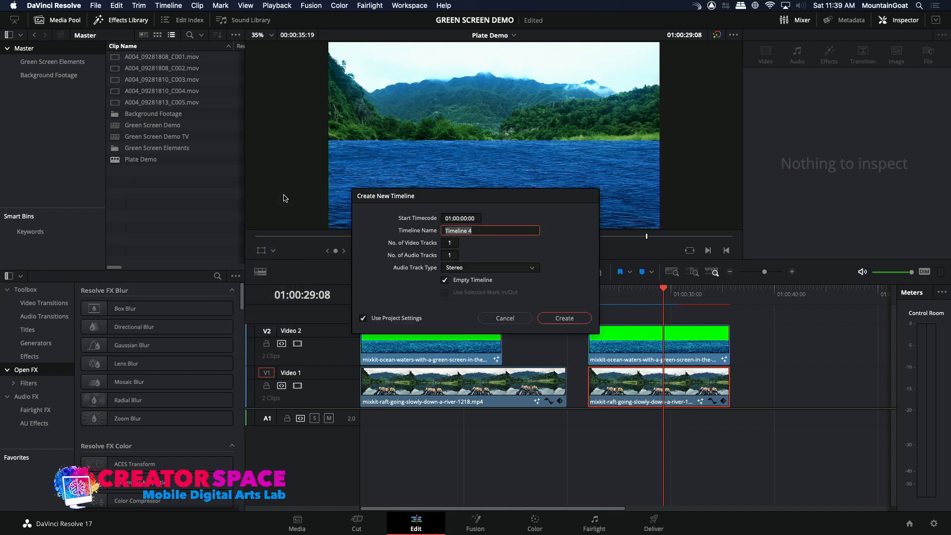
key("BackSpace")
type("Phone Demo")
key("Return")
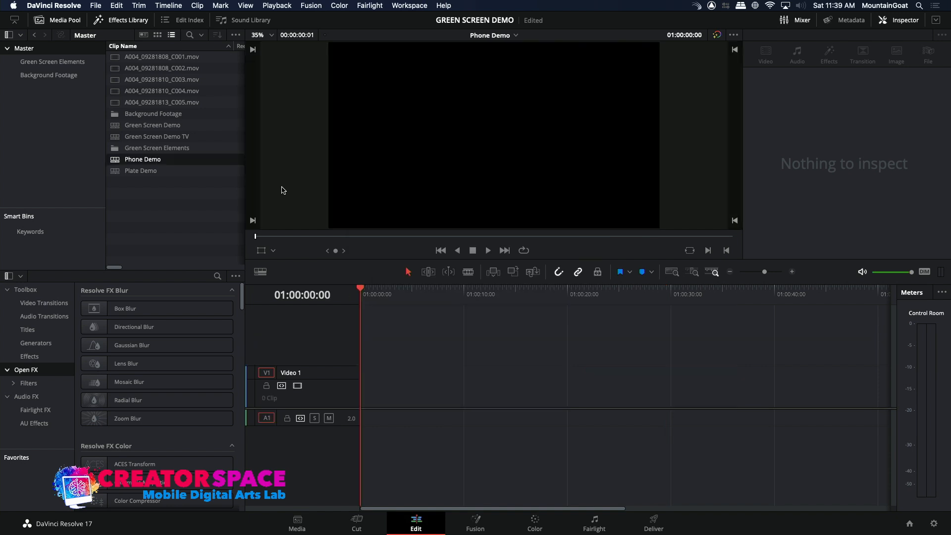
- Place the hand-showing-a-cellphone clip from the Green Screen Elements bin at the start of a new Video 2 track, and scrub through it
left_click(120, 159)
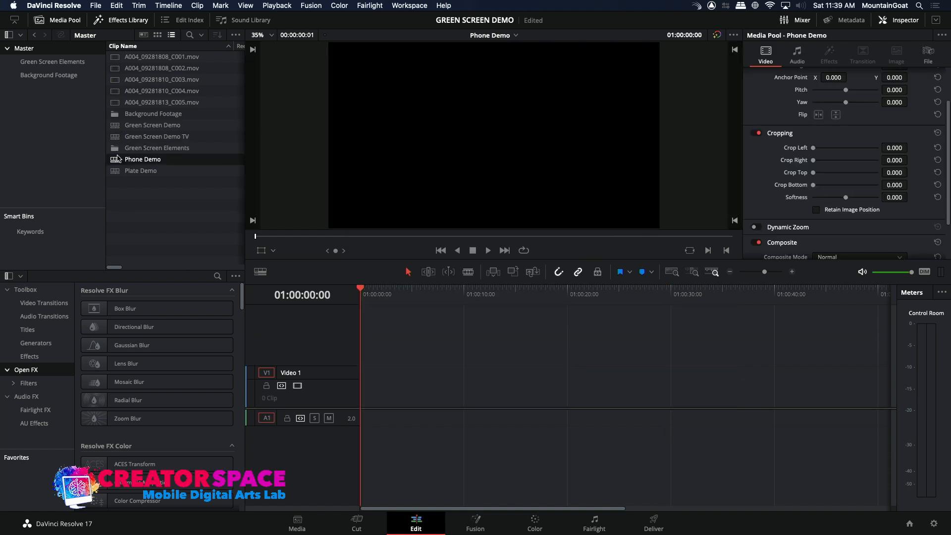
double_click(117, 149)
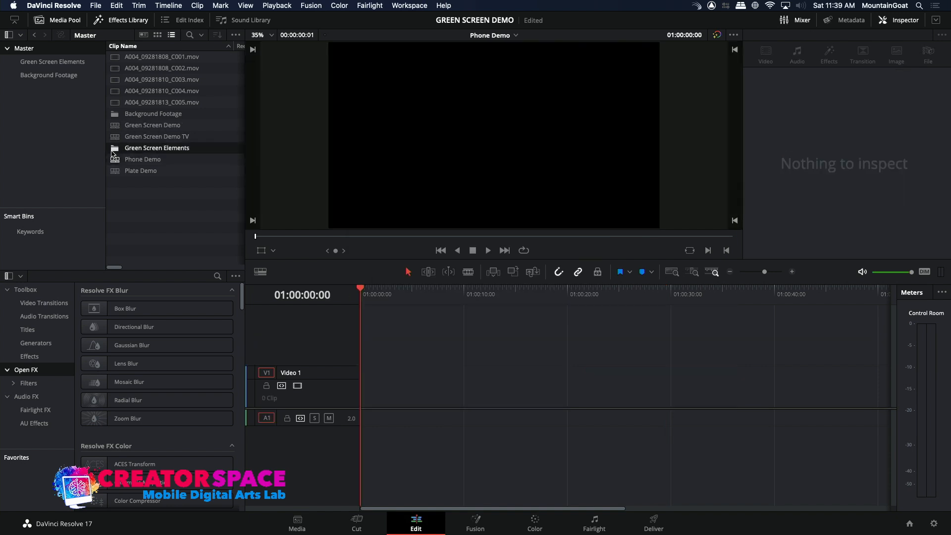
double_click(118, 81)
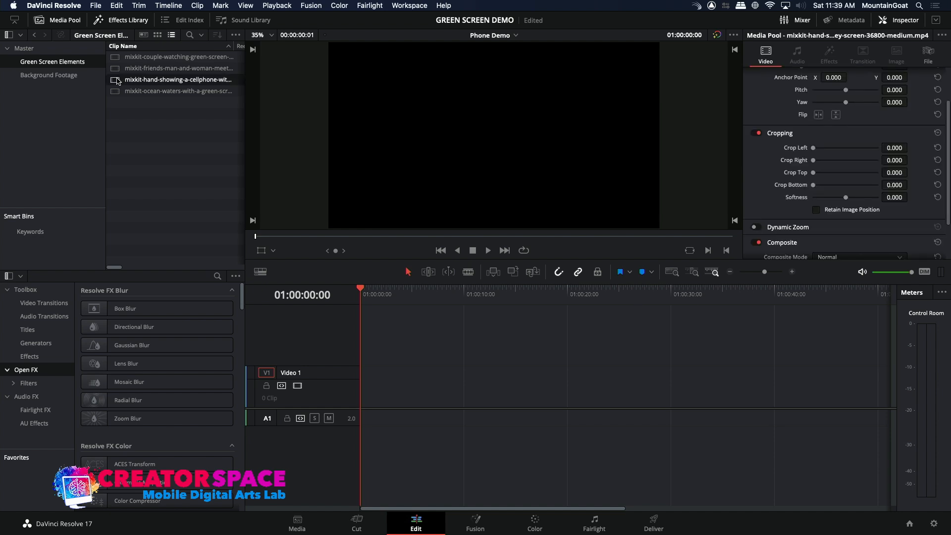
left_click_drag(477, 162, 401, 355)
left_click(407, 296)
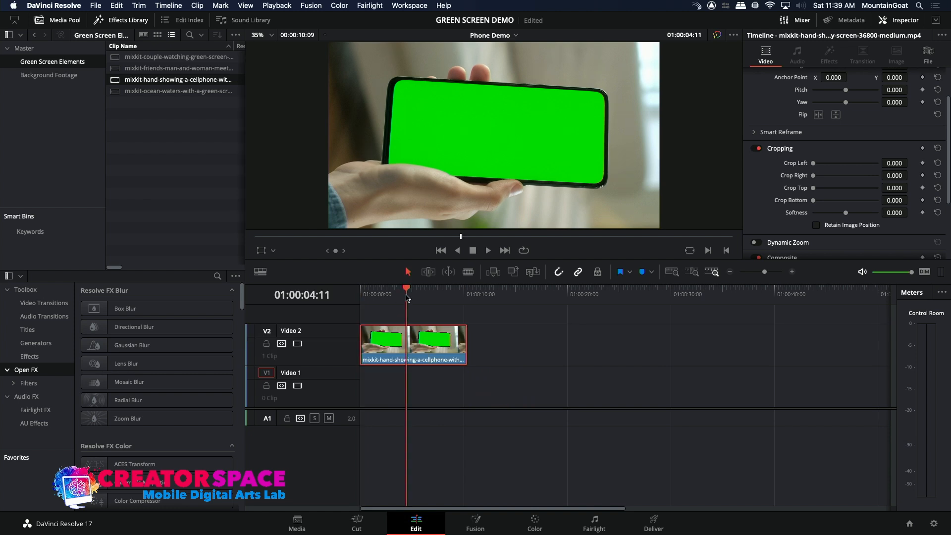
left_click_drag(375, 291, 355, 295)
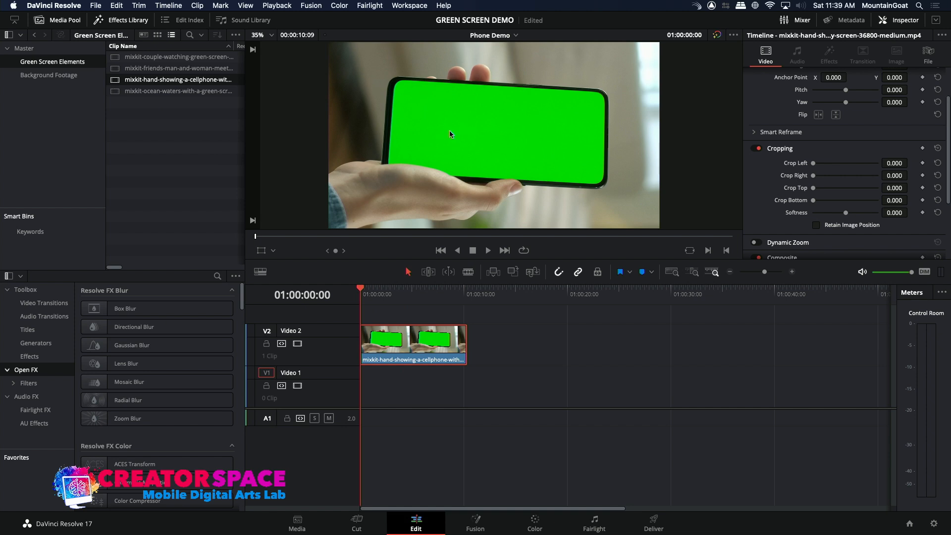
- Place the Matterhorn mountain clip from Background Footage at the start of Video 1, and trim the phone clip to the same length
left_click(61, 80)
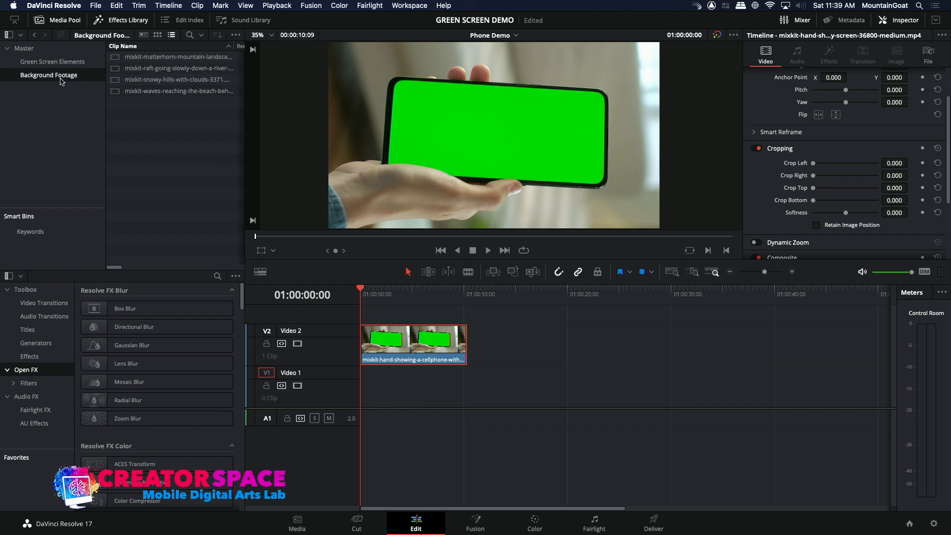
left_click(121, 68)
left_click(122, 57, "shift")
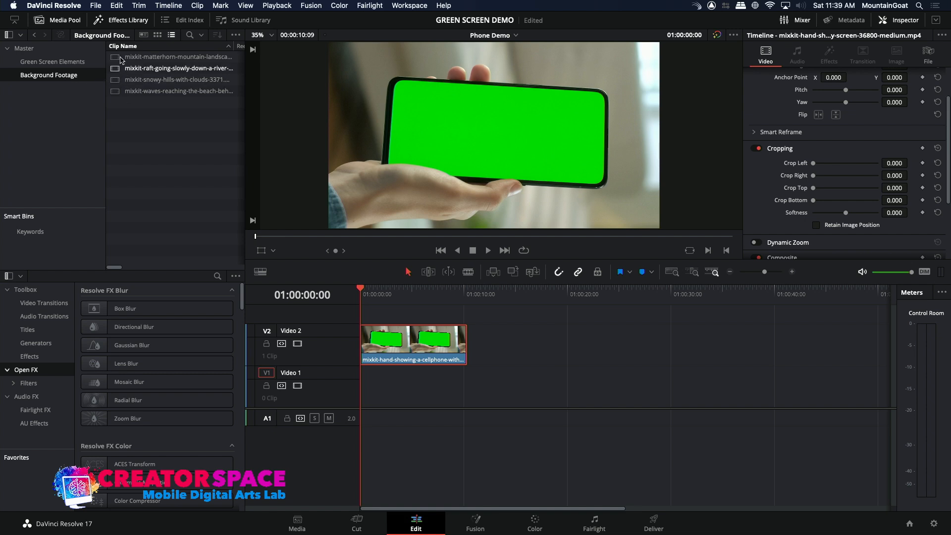
left_click_drag(121, 56, 366, 392)
left_click_drag(468, 352, 405, 351)
- Open the phone clip in Fusion and insert an Ultra Keyer between MediaIn1 and MediaOut1
left_click(383, 295)
left_click(377, 343)
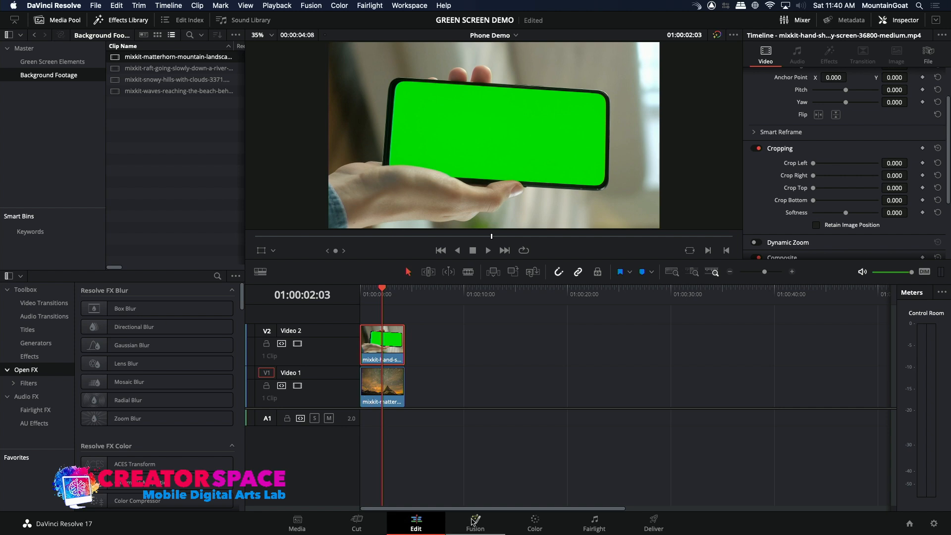
left_click(474, 520)
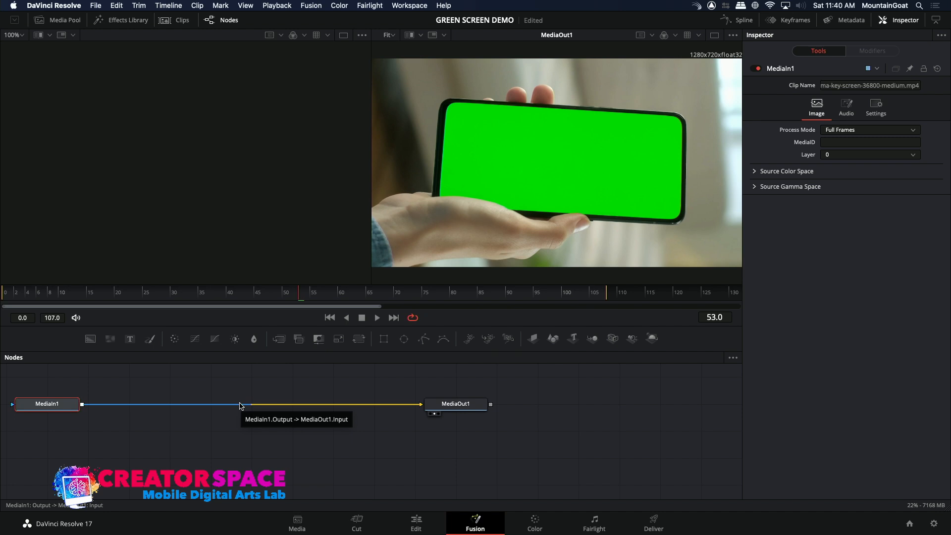
right_click(240, 406)
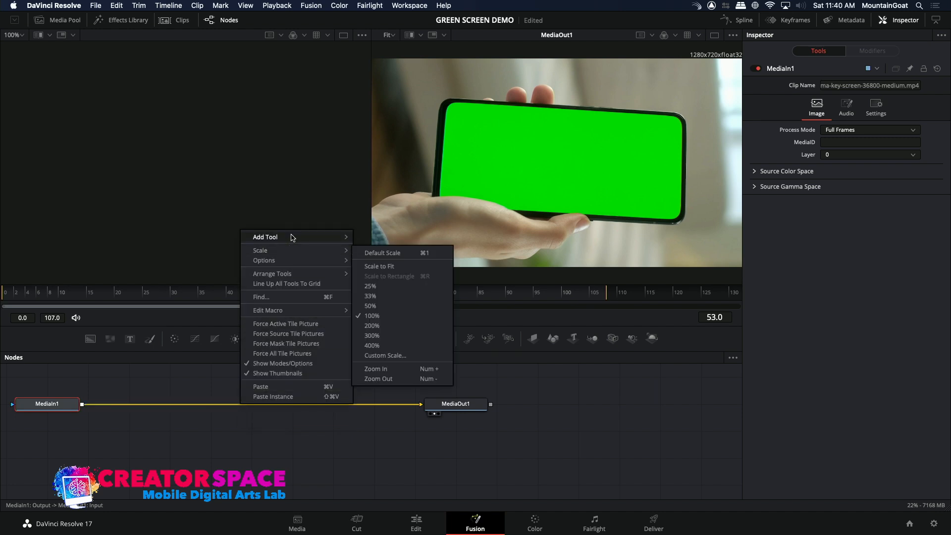
mouse_move(293, 238)
mouse_move(372, 279)
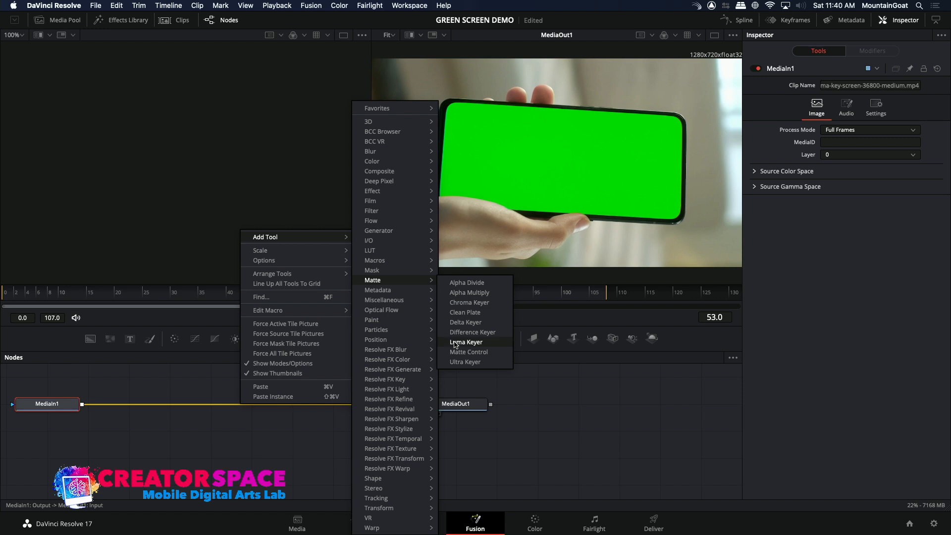
left_click(465, 362)
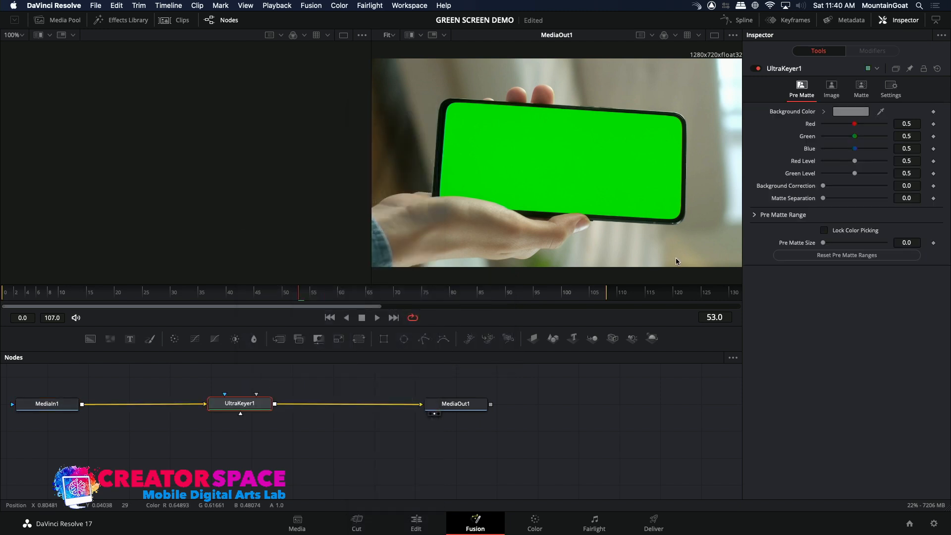
- Set the Ultra Keyer's Background Color to the green sampled from the phone screen
left_click(857, 112)
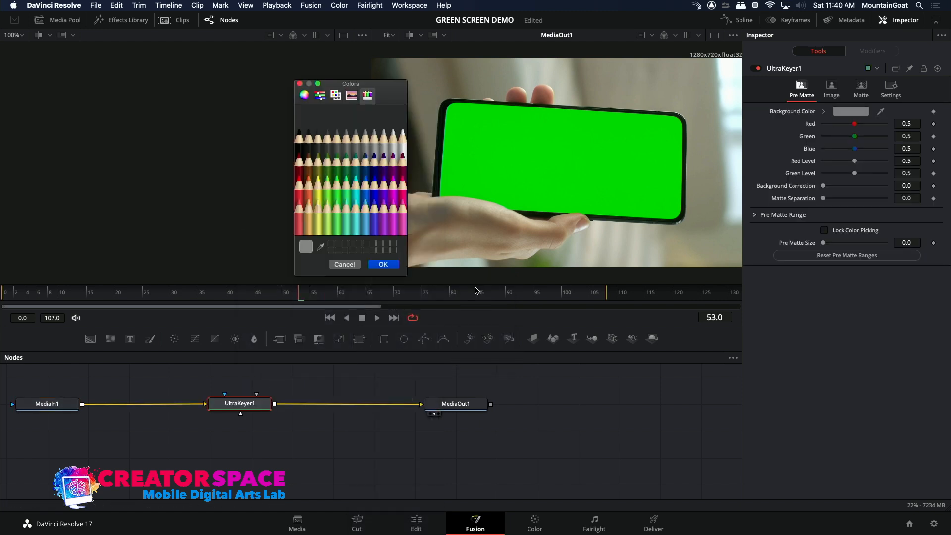
left_click(322, 247)
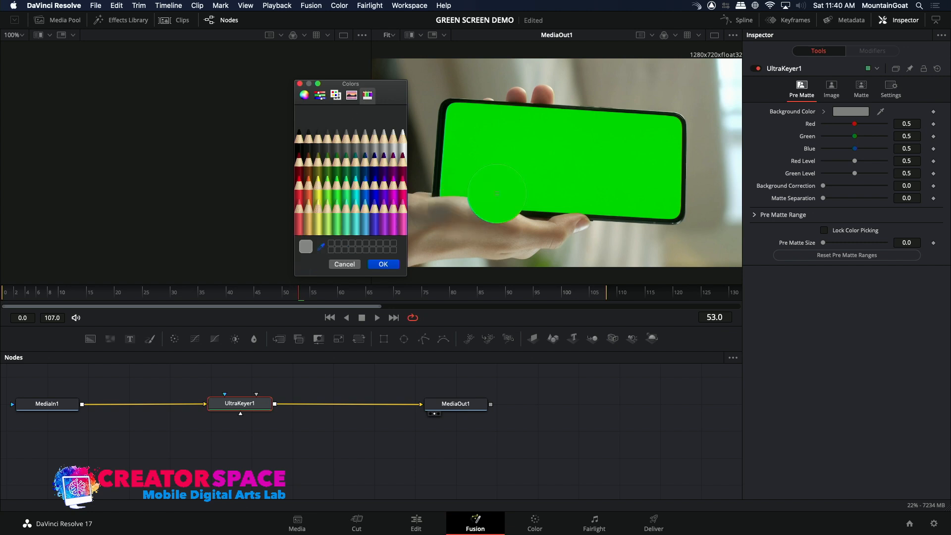
left_click(532, 180)
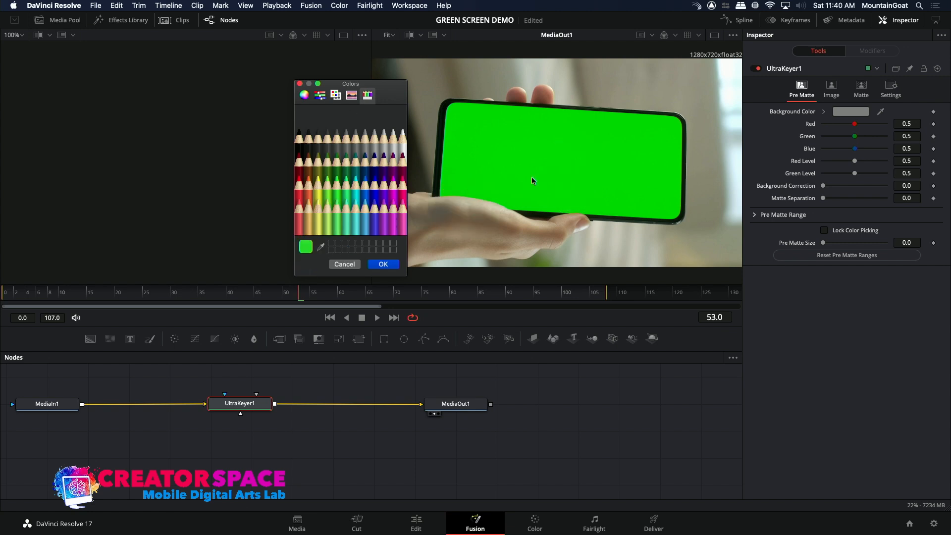
left_click(395, 268)
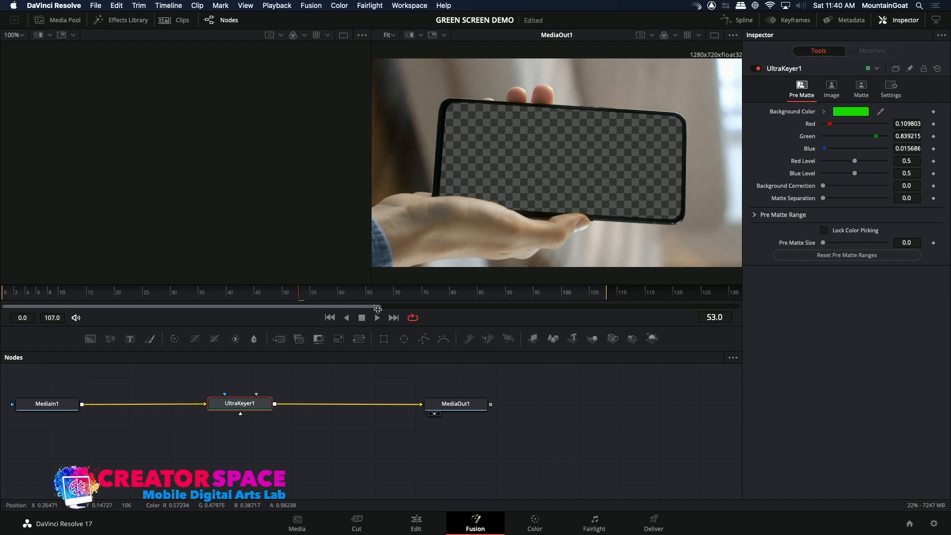
- Return to the Edit page and play the keyed phone composite from near the start
left_click(417, 524)
left_click_drag(378, 294, 363, 293)
key("space")
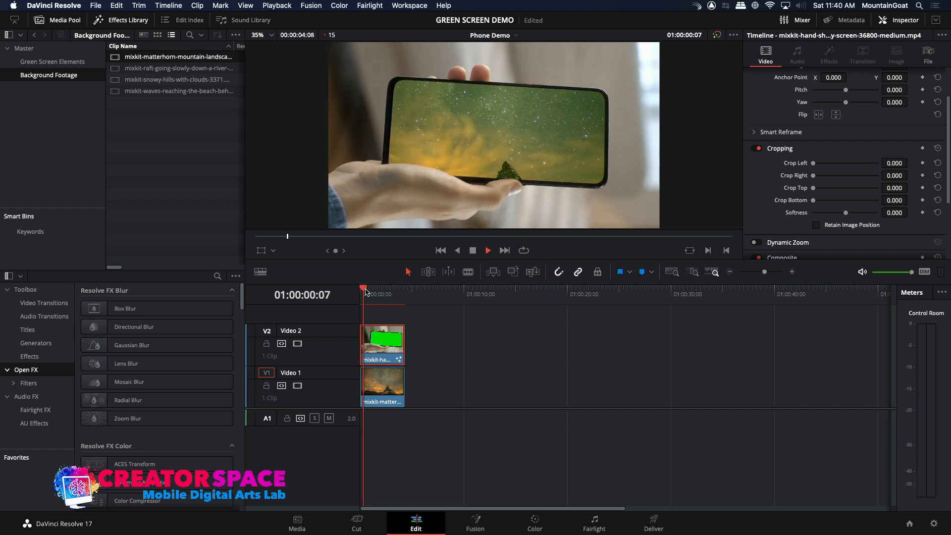
key("space")
- Set the Matterhorn clip's Zoom to 0.710, Position Y to 112 and Rotation Angle to -5.300 to fit the phone screen
left_click(386, 377)
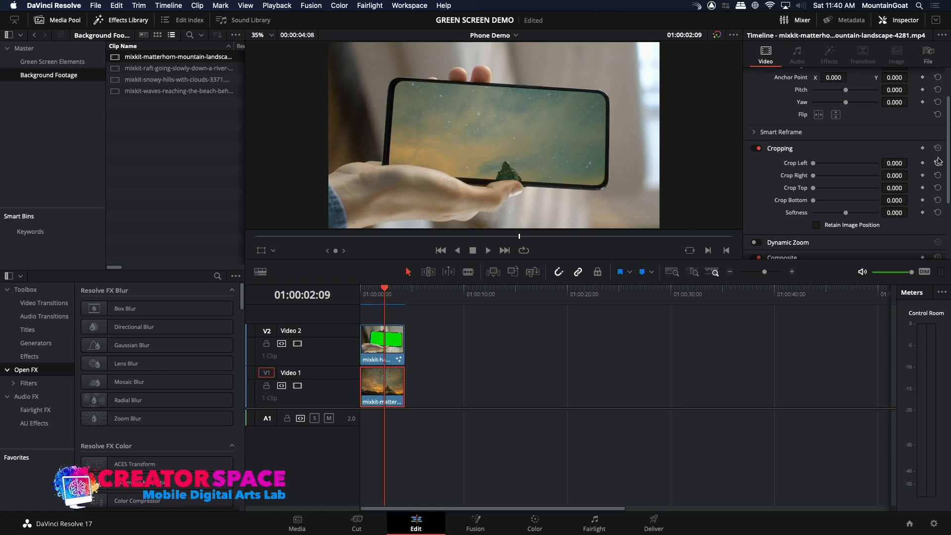
left_click_drag(948, 161, 947, 119)
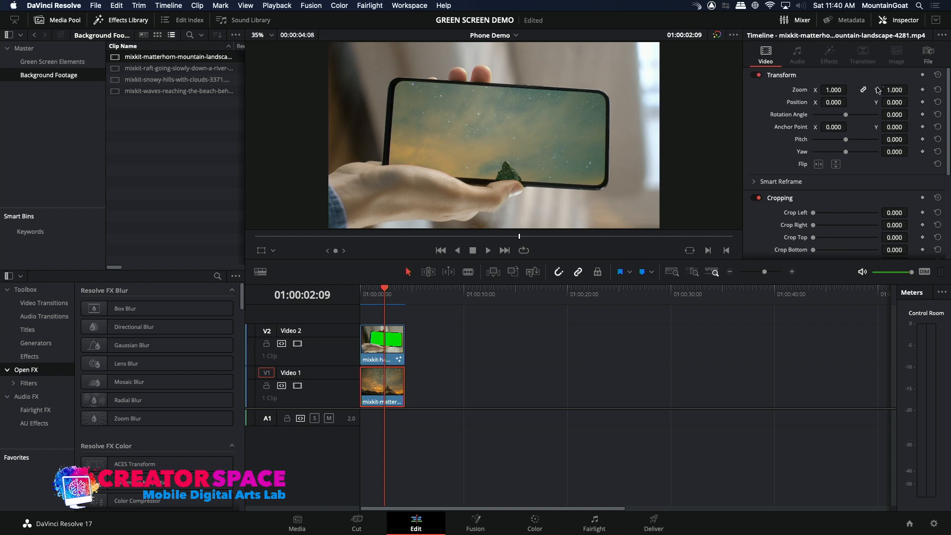
mouse_move(833, 90)
left_mouse_down()
mouse_move(814, 89)
mouse_move(829, 89)
left_mouse_up()
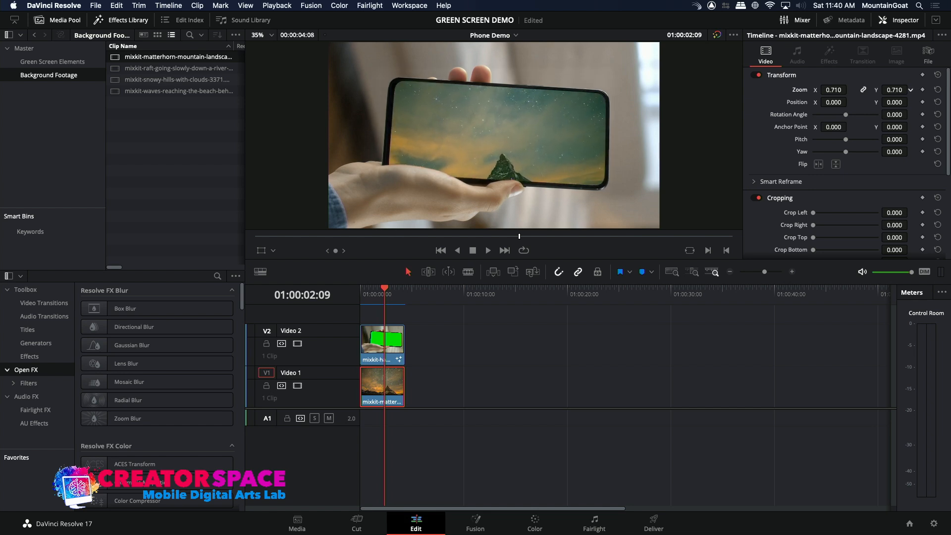
mouse_move(885, 102)
left_mouse_down()
mouse_move(913, 102)
mouse_move(888, 102)
left_mouse_up()
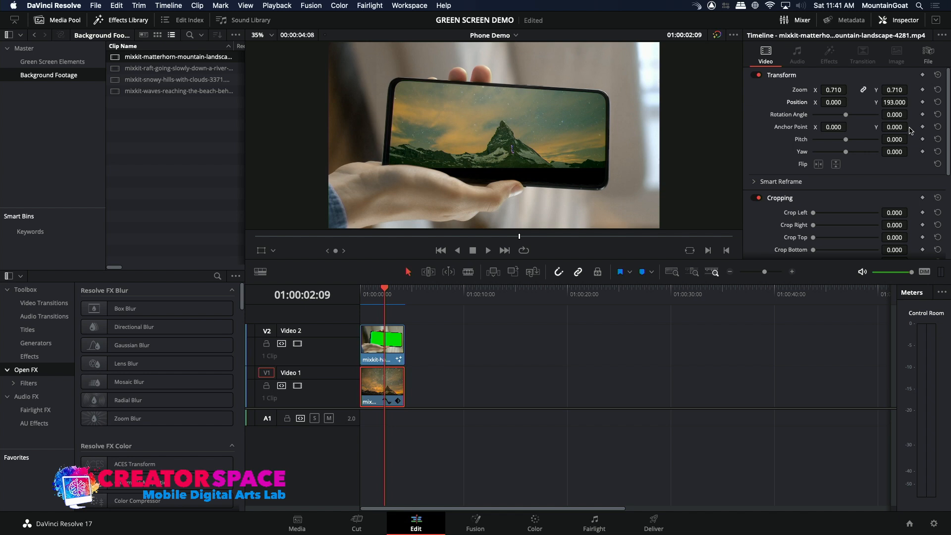
left_click_drag(911, 115, 912, 102)
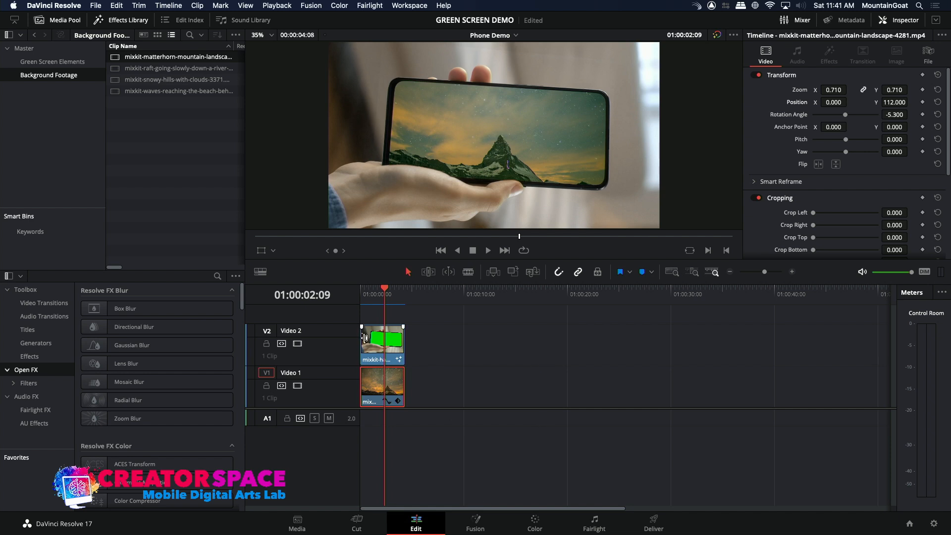
- Play the phone composite from the start several times, finishing at 01:00:02:01
left_click_drag(372, 294, 350, 296)
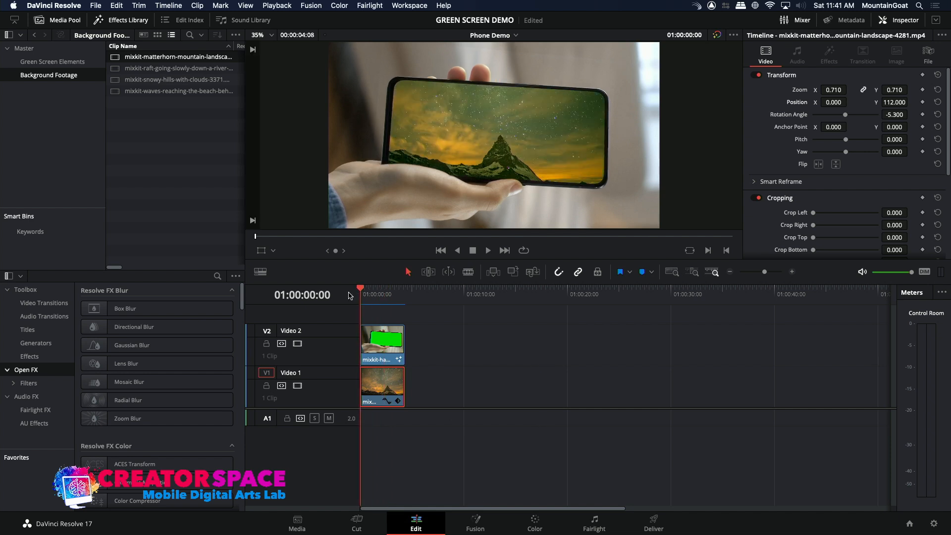
key("space")
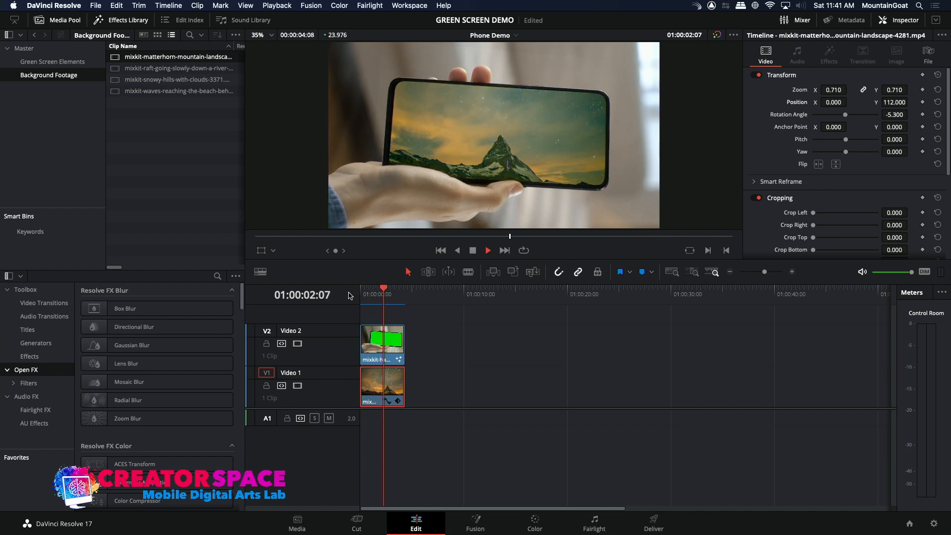
key("space")
key("Home")
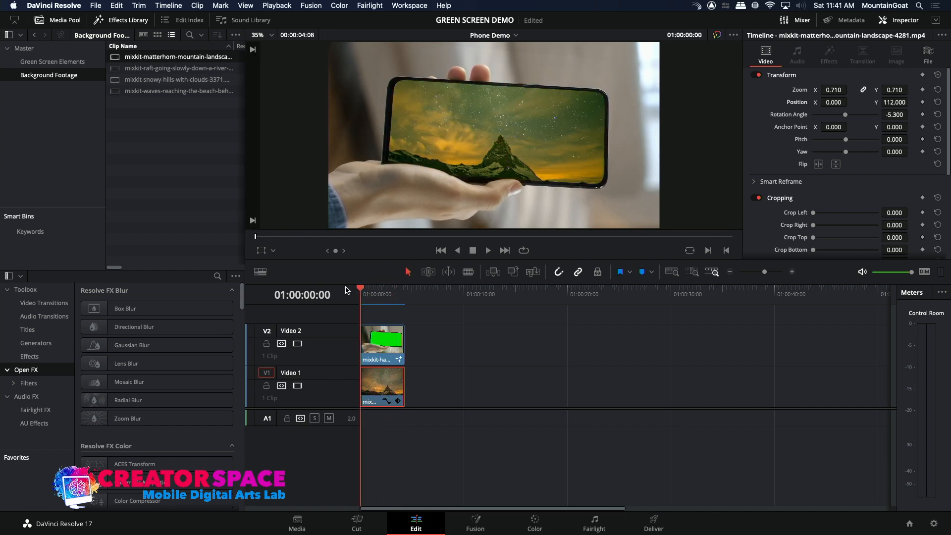
key("space")
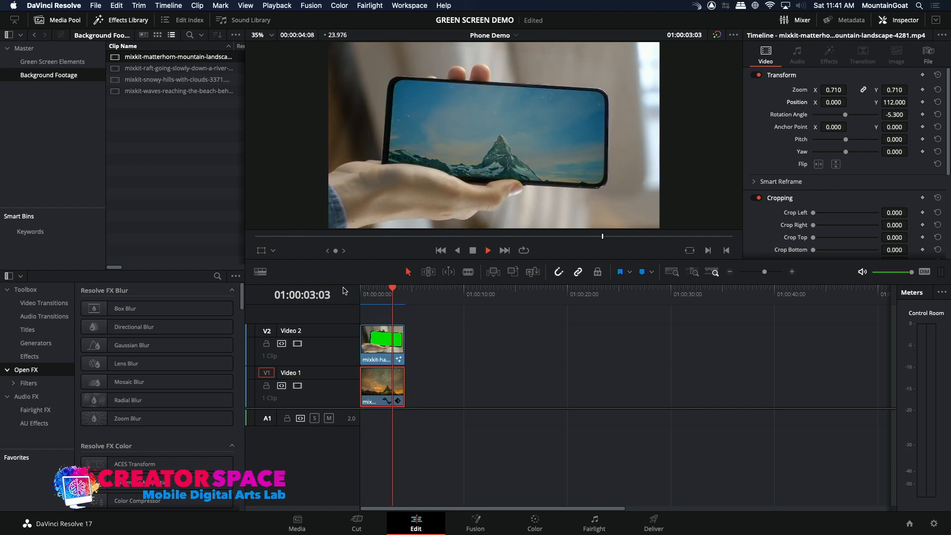
key("space")
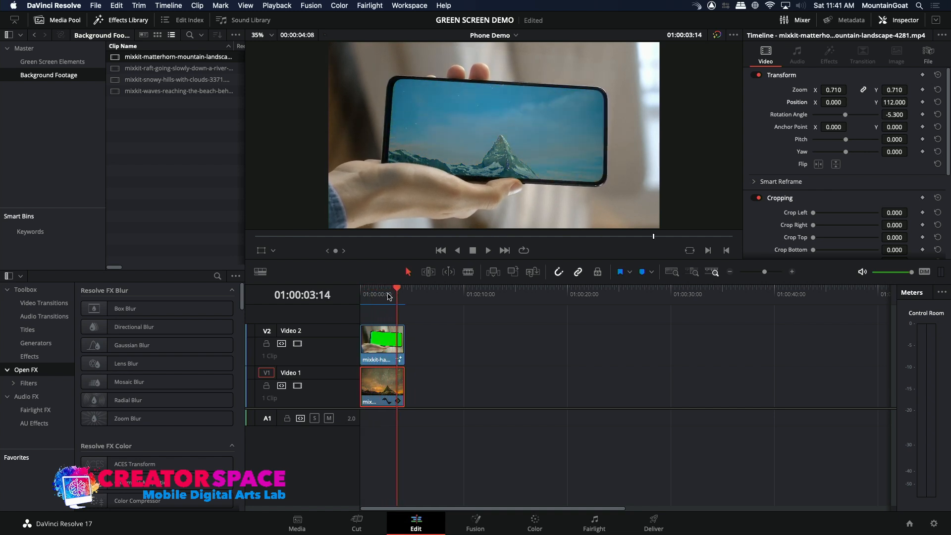
key("Home")
key("space")
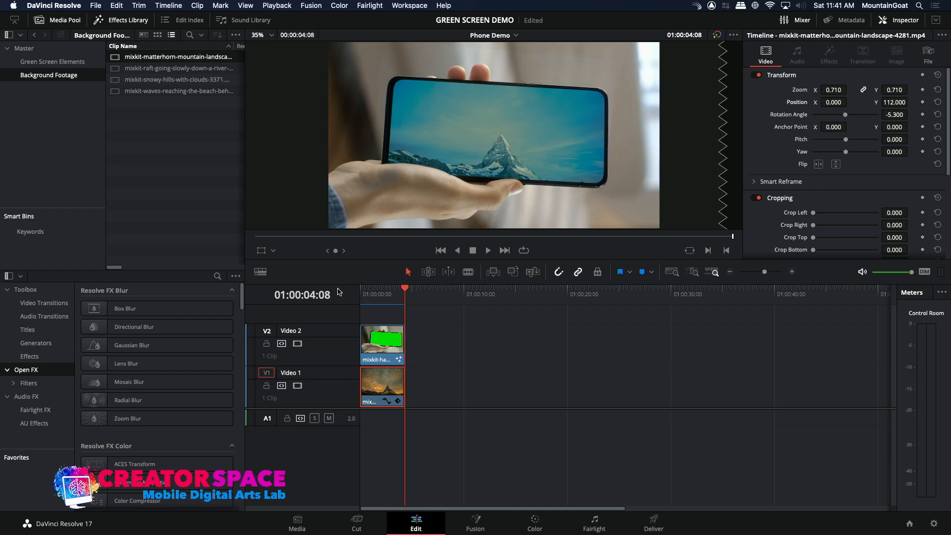
key("Home")
key("space")
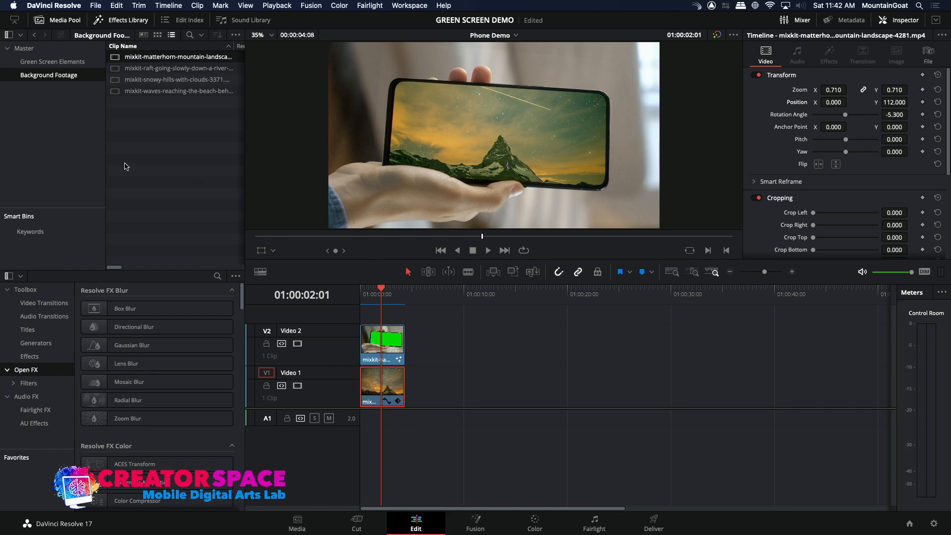
- Create a new empty timeline named People on Beach in the Master bin
left_click(54, 48)
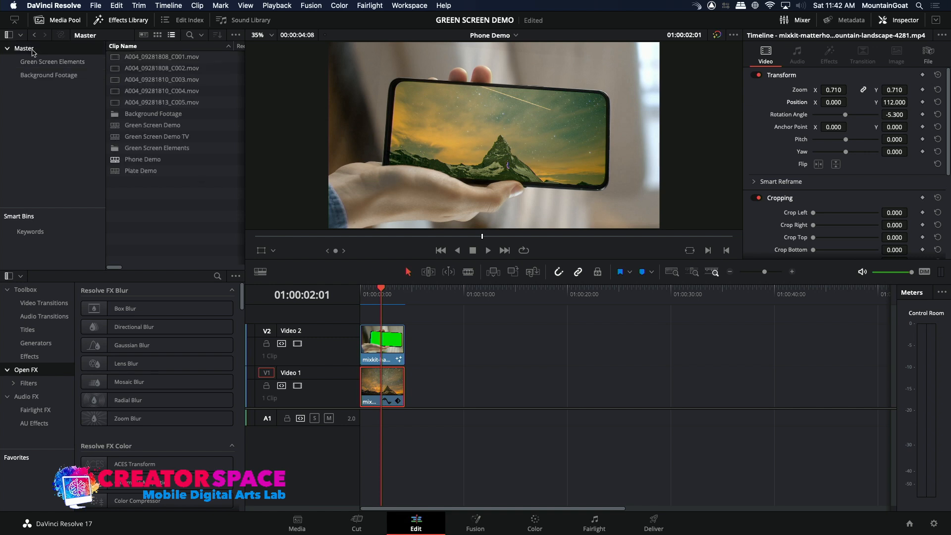
left_click(124, 201)
right_click(125, 200)
mouse_move(141, 207)
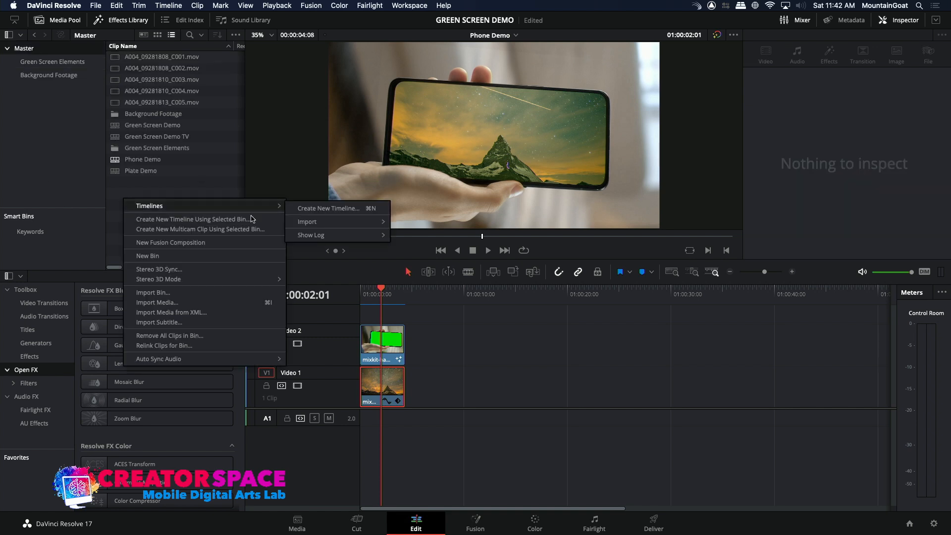
left_click(304, 208)
key("BackSpace")
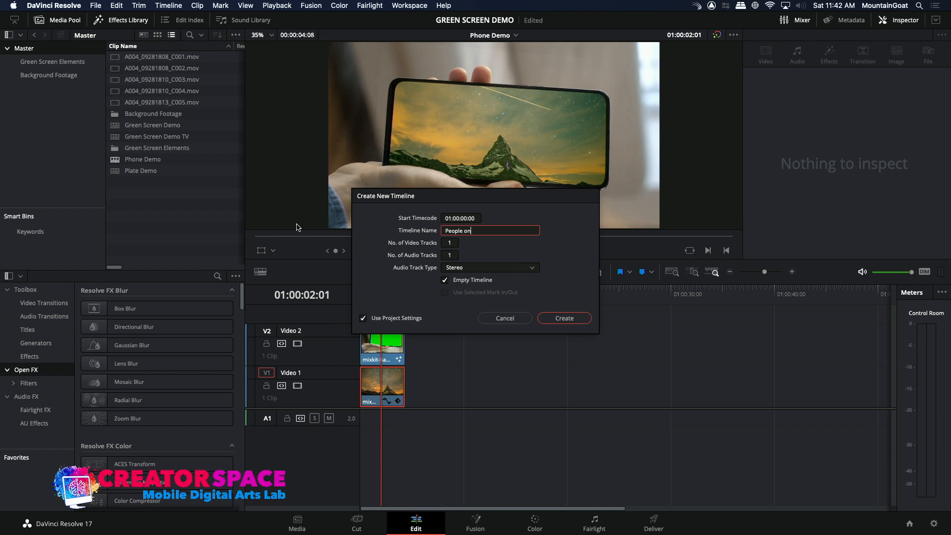
key("Return")
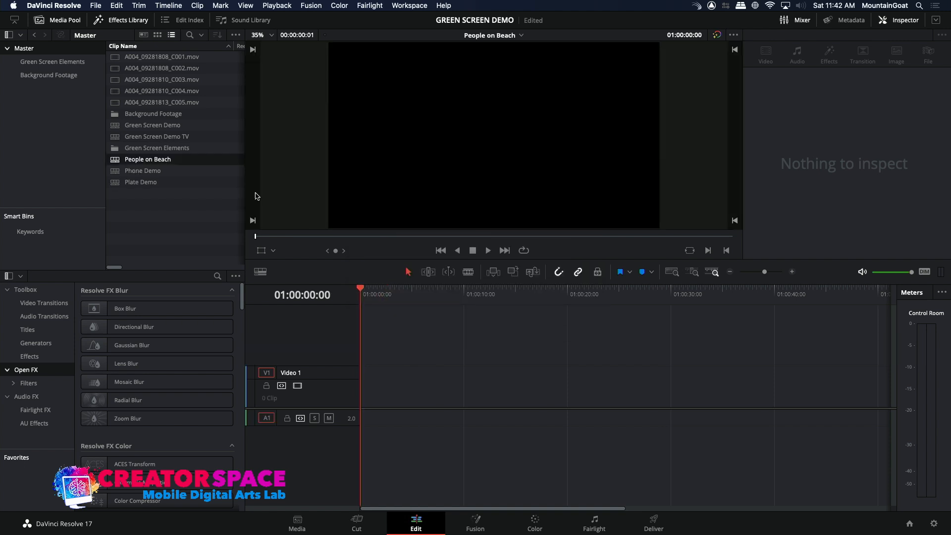
- Place the friends man-and-woman-meeting clip from Green Screen Elements at the start of a new Video 2 track, and return the playhead to the start
double_click(115, 148)
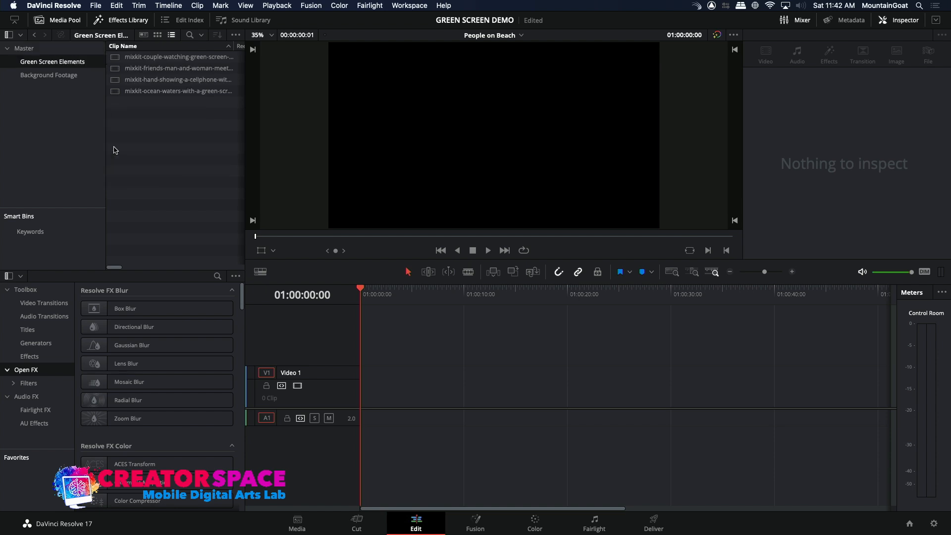
left_click_drag(114, 71, 307, 366)
left_click_drag(350, 393, 403, 361)
left_click_drag(430, 297, 345, 299)
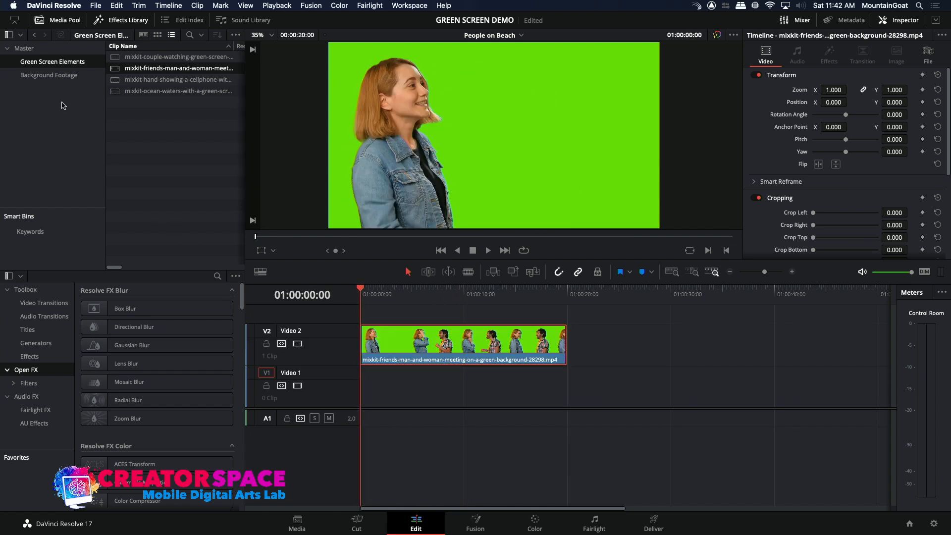
- Place the waves-reaching-the-beach clip from Background Footage at the start of Video 1 and trim its end to match the friends clip
left_click(50, 75)
left_click(123, 94)
left_click_drag(121, 94, 362, 388)
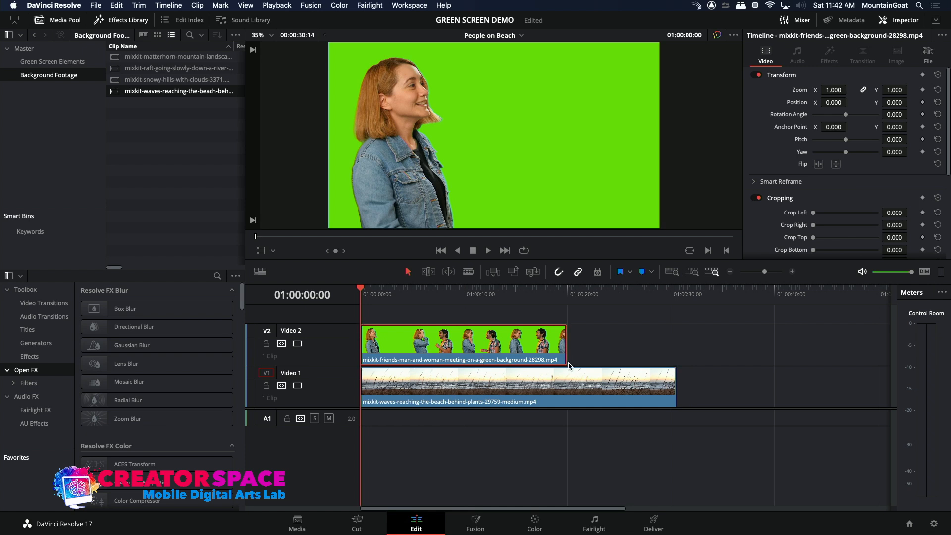
left_click_drag(675, 379, 596, 380)
left_click_drag(362, 384, 391, 386)
left_click_drag(415, 390, 386, 391)
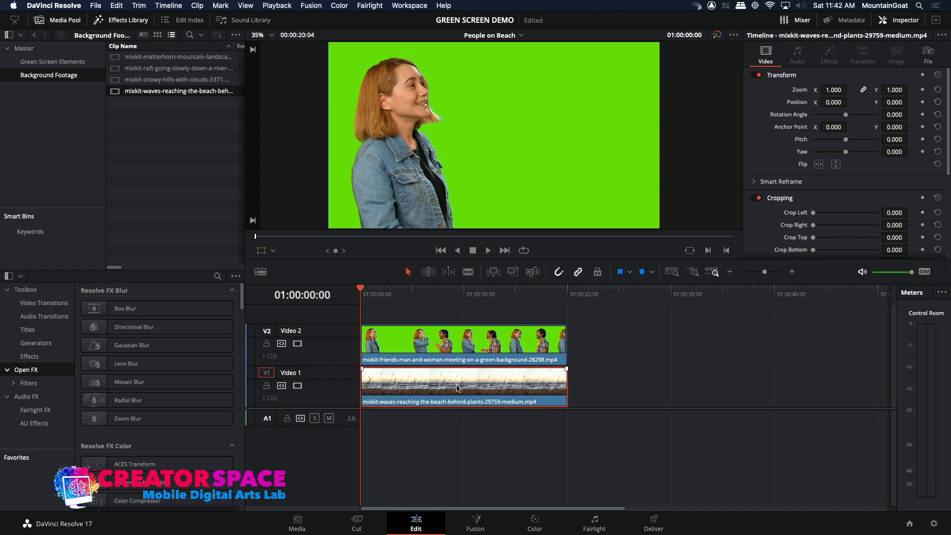
left_click(567, 389)
- Open the friends clip at 01:00:07:15 in Fusion and insert an Ultra Keyer between MediaIn1 and MediaOut1
left_click(497, 289)
left_click(439, 289)
left_click(427, 340)
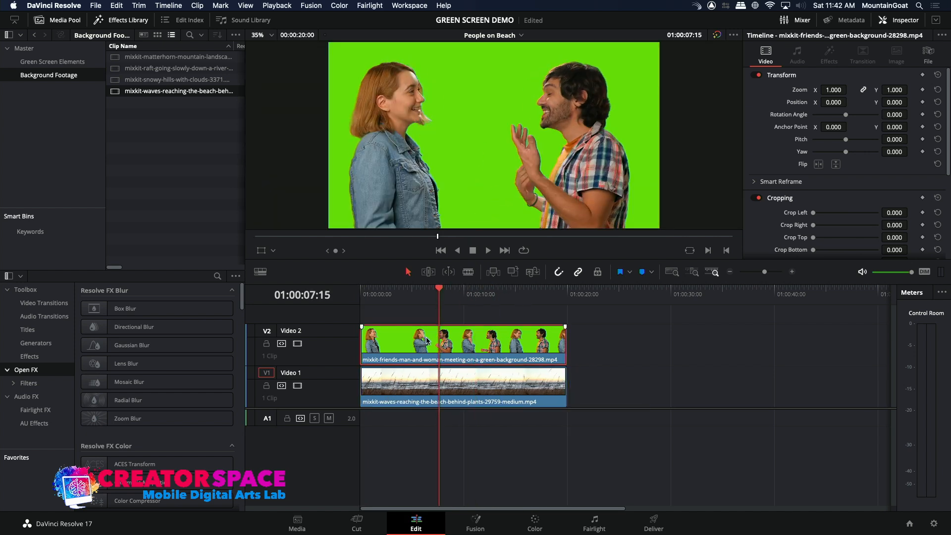
left_click(483, 530)
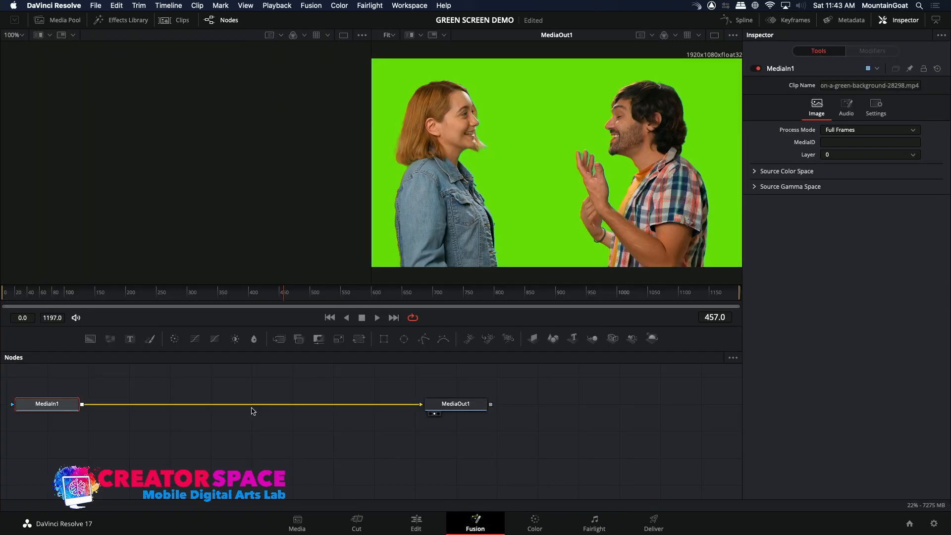
right_click(249, 406)
mouse_move(307, 239)
mouse_move(397, 280)
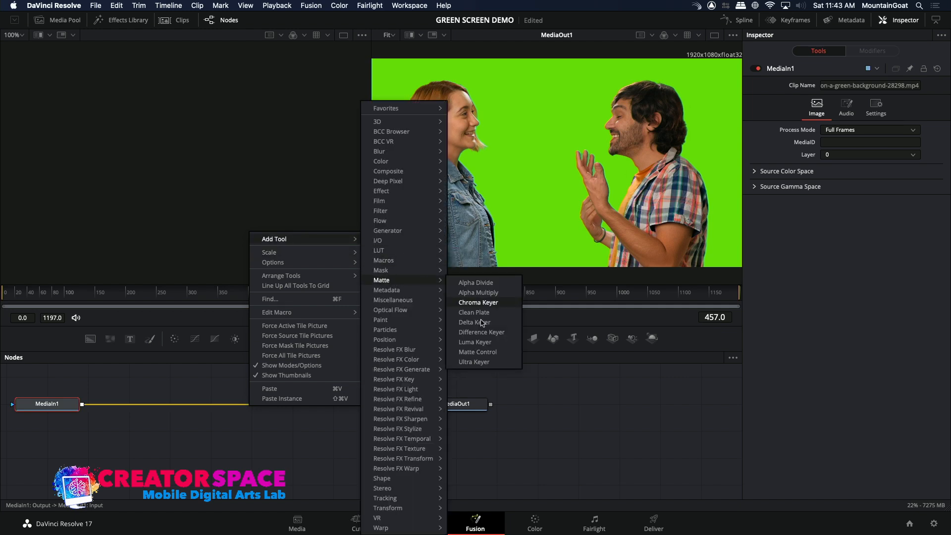
left_click(474, 362)
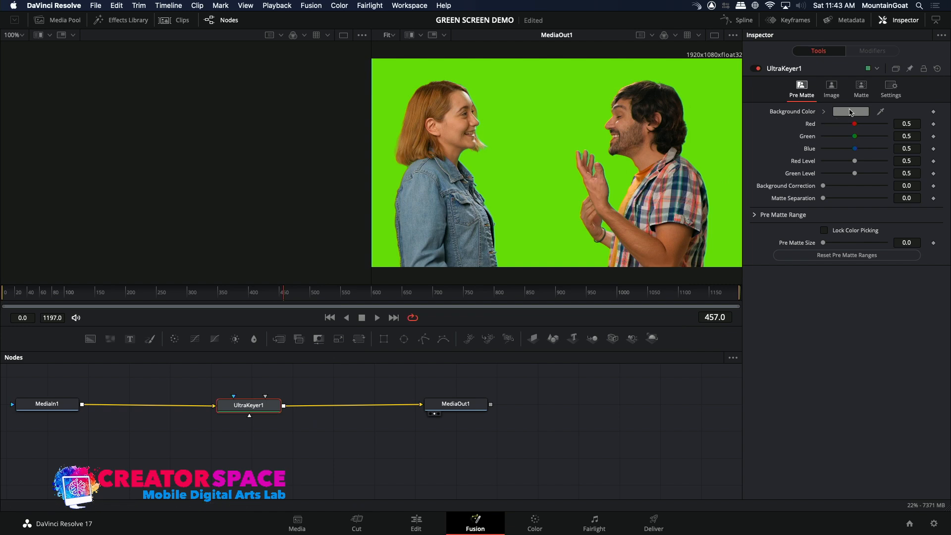
- Set the Ultra Keyer's background color by sampling the green backdrop between the two people, and return to the Edit page
left_click(851, 112)
left_click(322, 248)
left_click(534, 161)
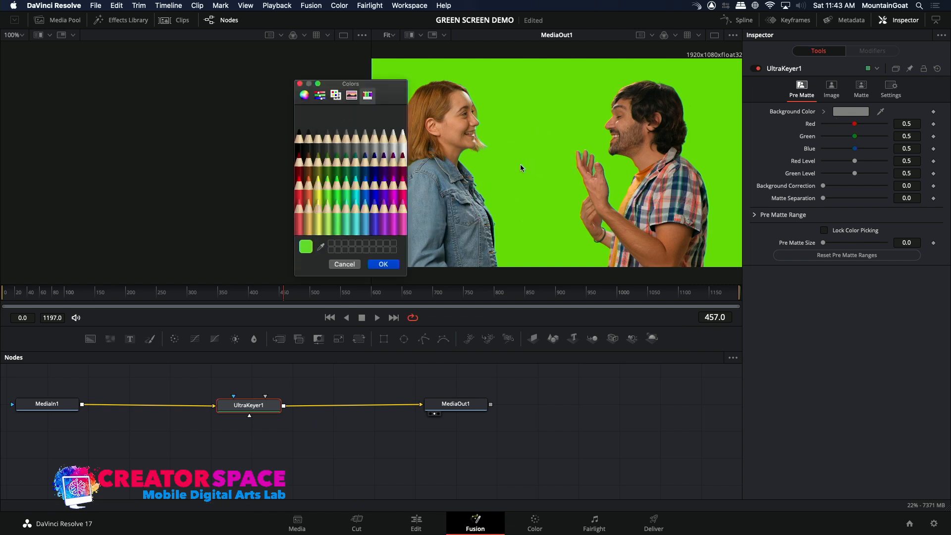
left_click(378, 263)
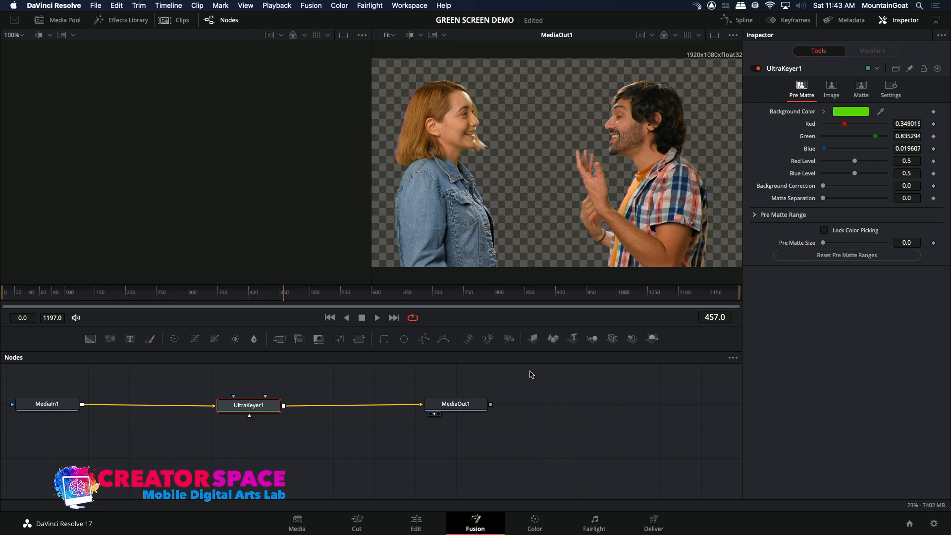
left_click(416, 523)
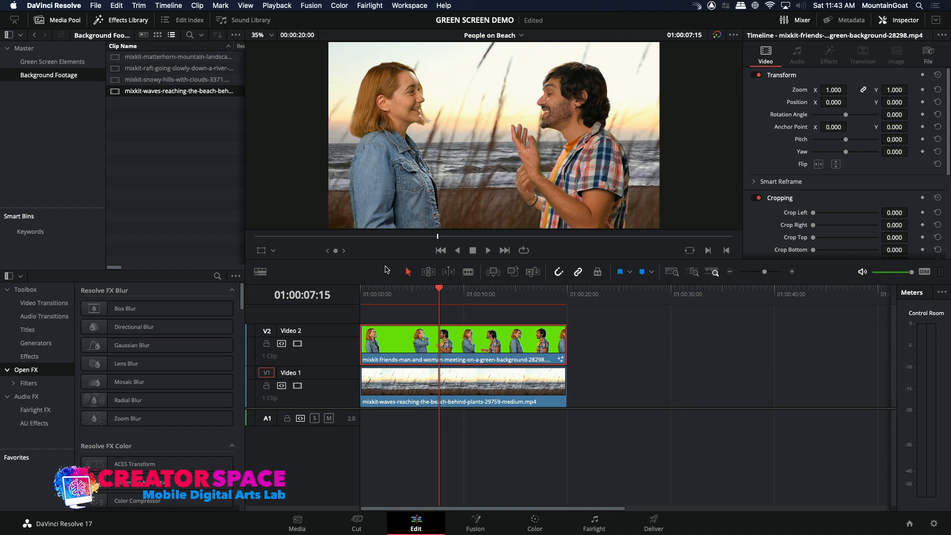
- Scrub the beach composite, then play it from the start and stop at 01:00:14:00
mouse_move(406, 297)
left_mouse_down()
mouse_move(372, 297)
mouse_move(393, 297)
left_mouse_up()
left_click(425, 380)
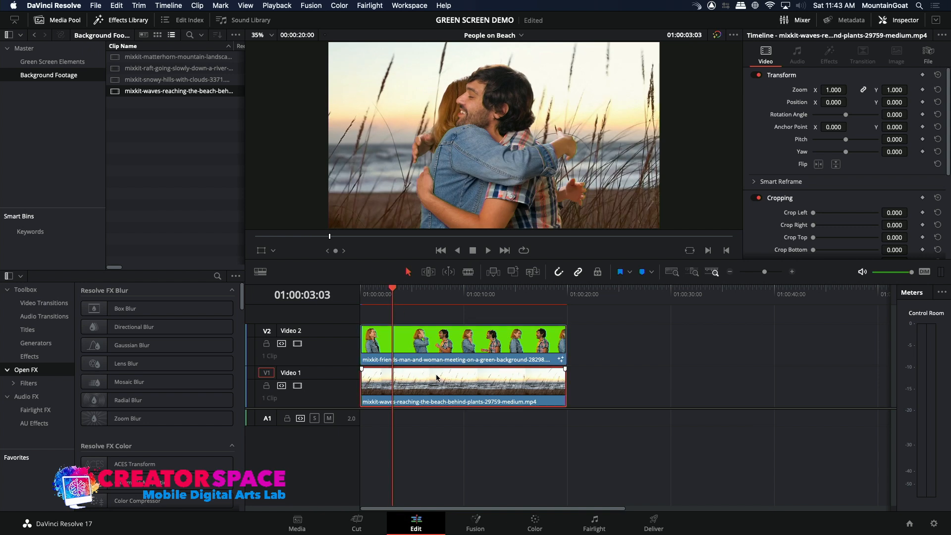
left_click_drag(376, 296, 353, 293)
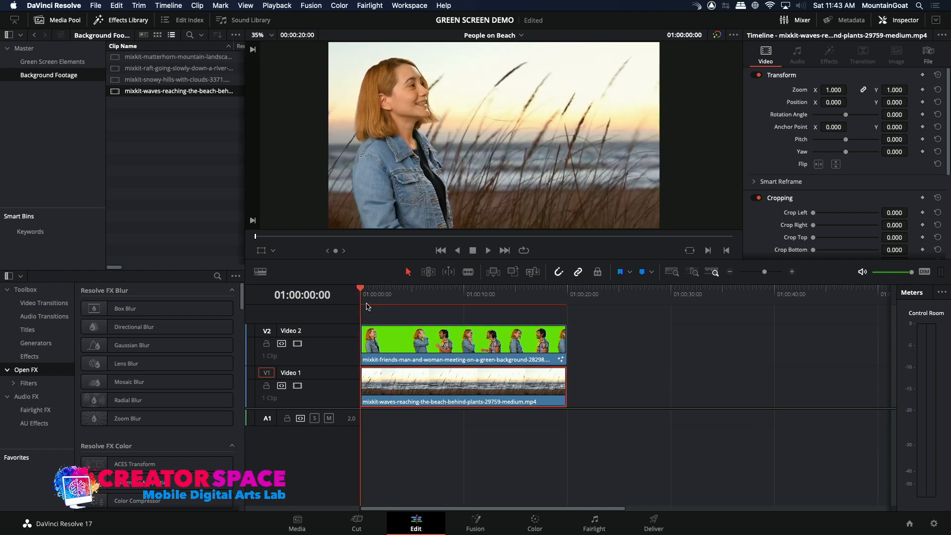
key("space")
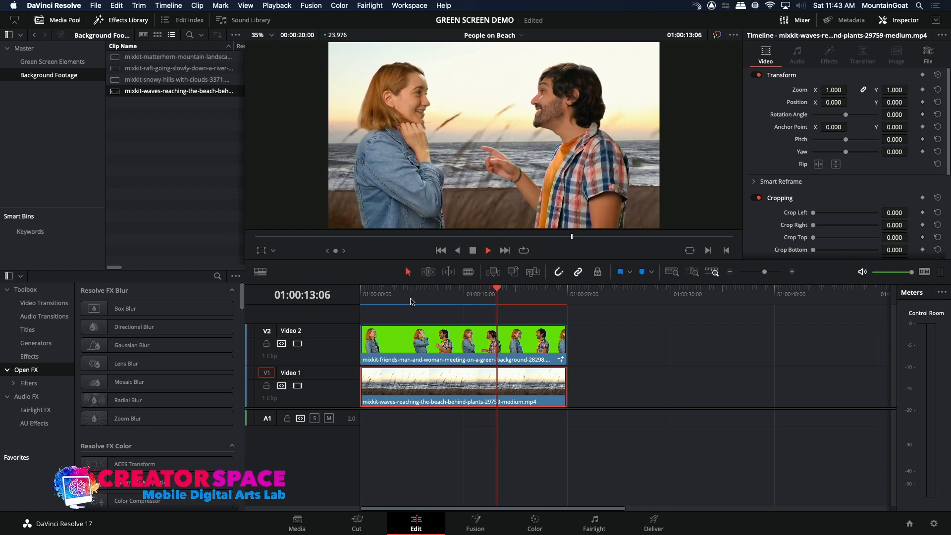
key("space")
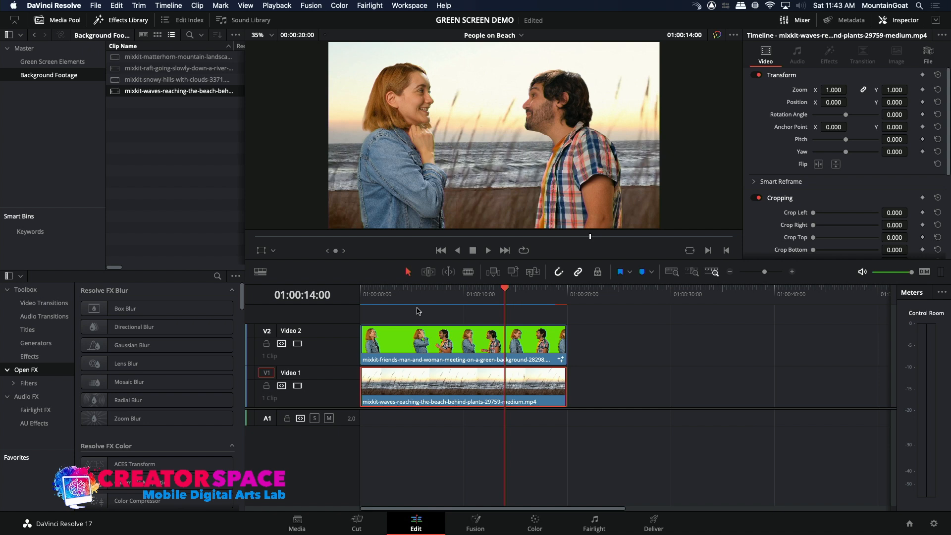
- On the Color page, warm the friends clip's Gain to 1.11, 0.98, 0.88 and bend its custom curve to deepen the shadows
left_click(423, 340)
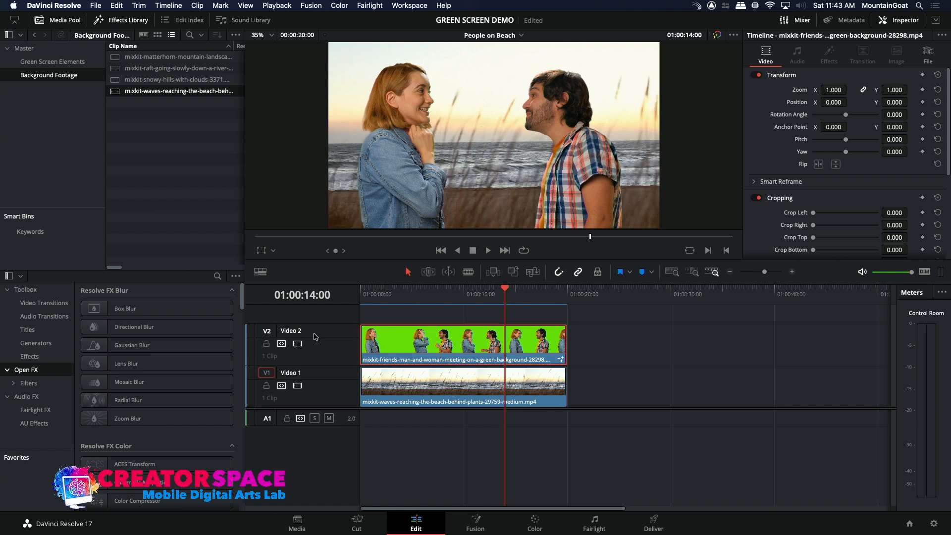
left_click(535, 523)
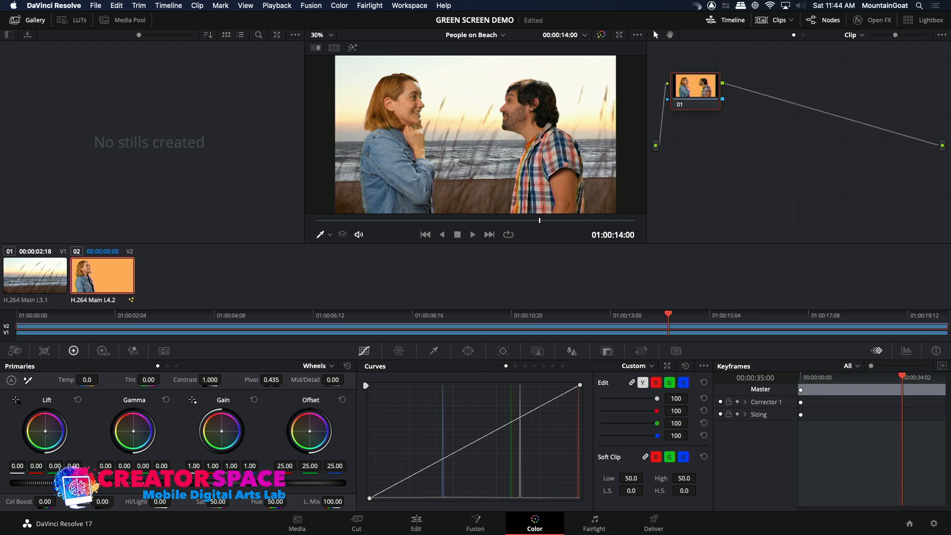
left_click_drag(221, 430, 220, 431)
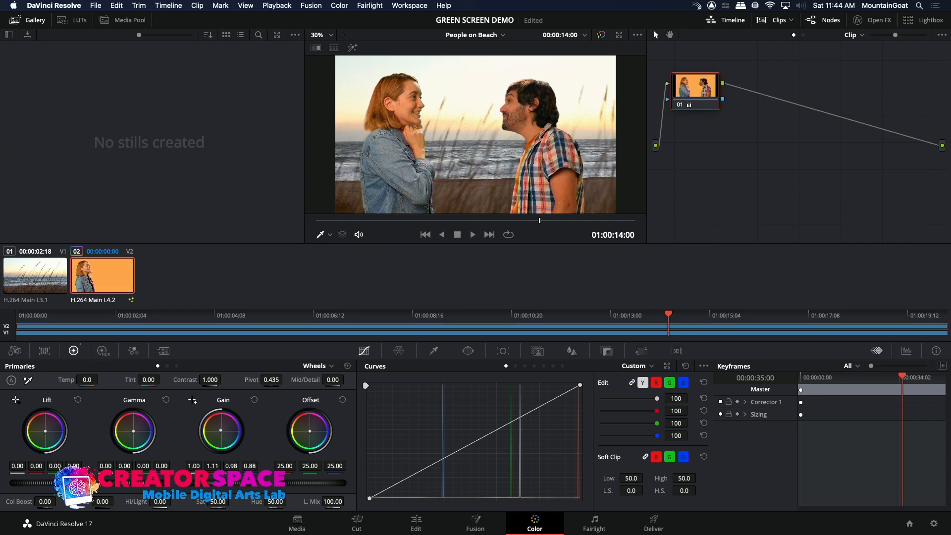
left_click(462, 447)
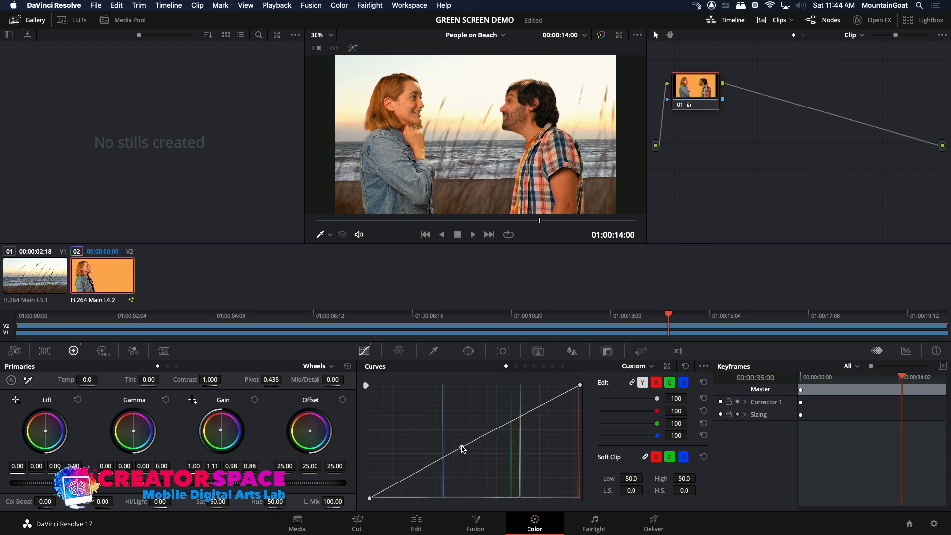
left_click_drag(410, 477, 409, 489)
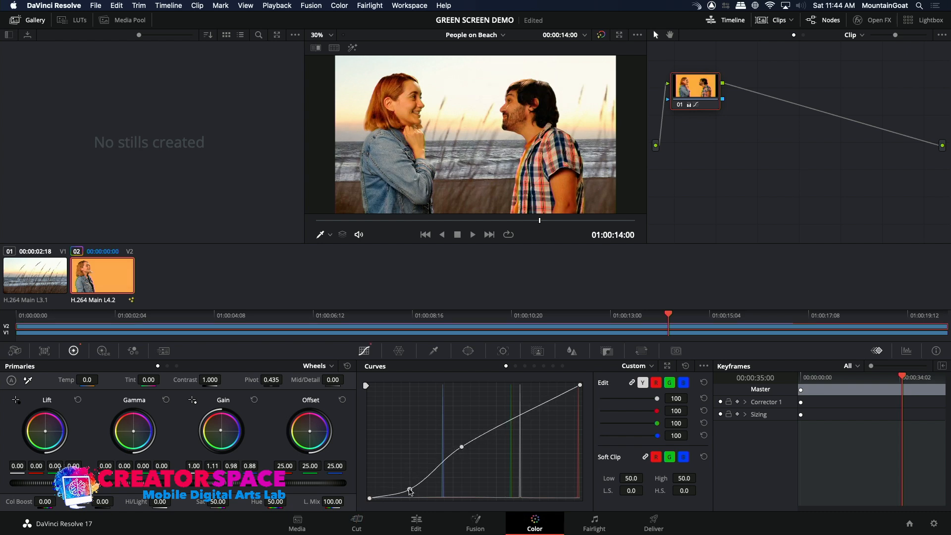
mouse_move(465, 450)
left_mouse_down()
mouse_move(478, 461)
mouse_move(477, 449)
left_mouse_up()
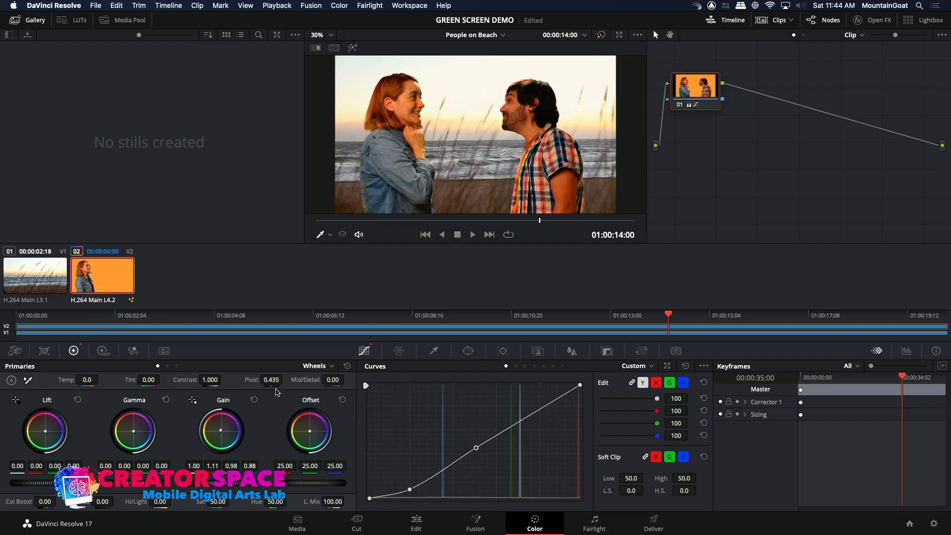
- Set the friends clip's Gamma to -0.03, -0.02, -0.04, -0.07 and its Gain to 1.00, 0.98, 1.01, 0.95
left_click_drag(134, 435, 133, 435)
left_click_drag(134, 435, 133, 436)
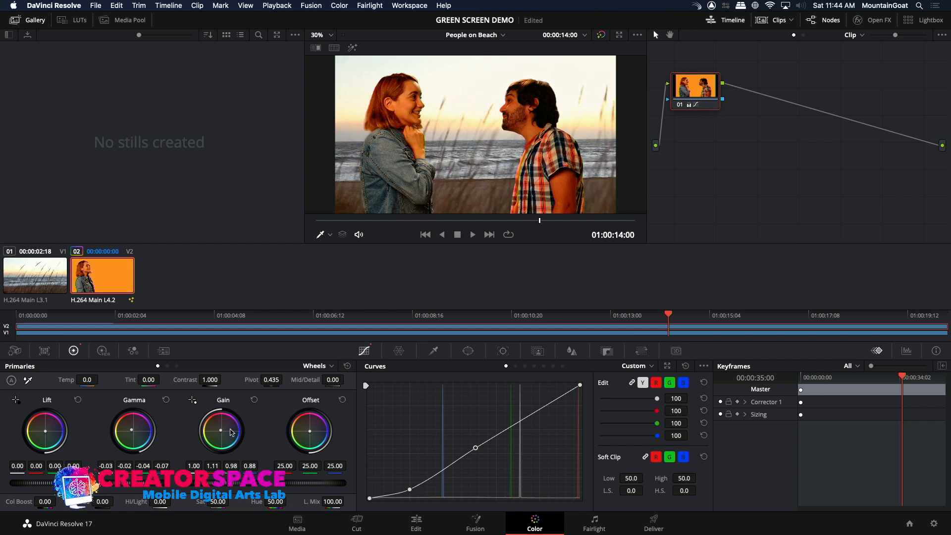
left_click_drag(221, 431, 221, 431)
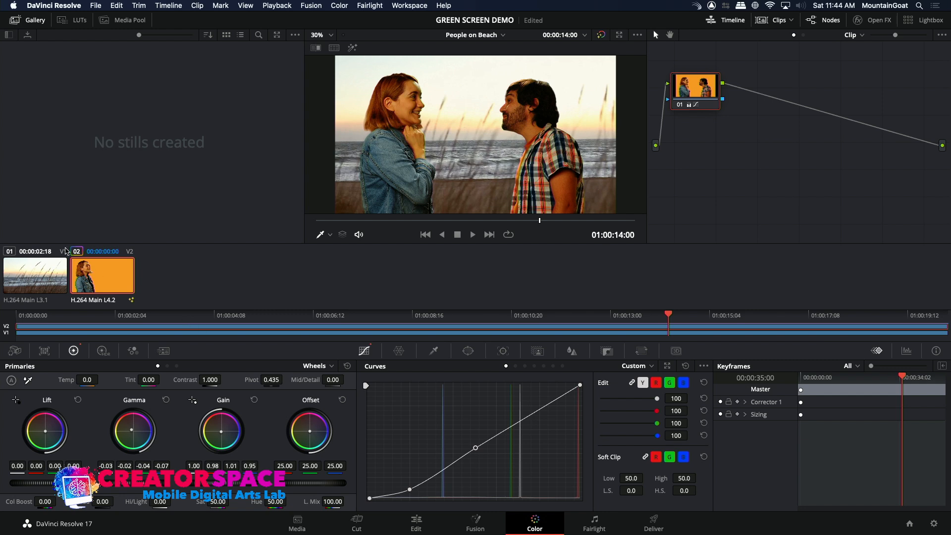
- Darken the beach background clip by lowering the midtones and shadows on its custom curve
left_click(22, 268)
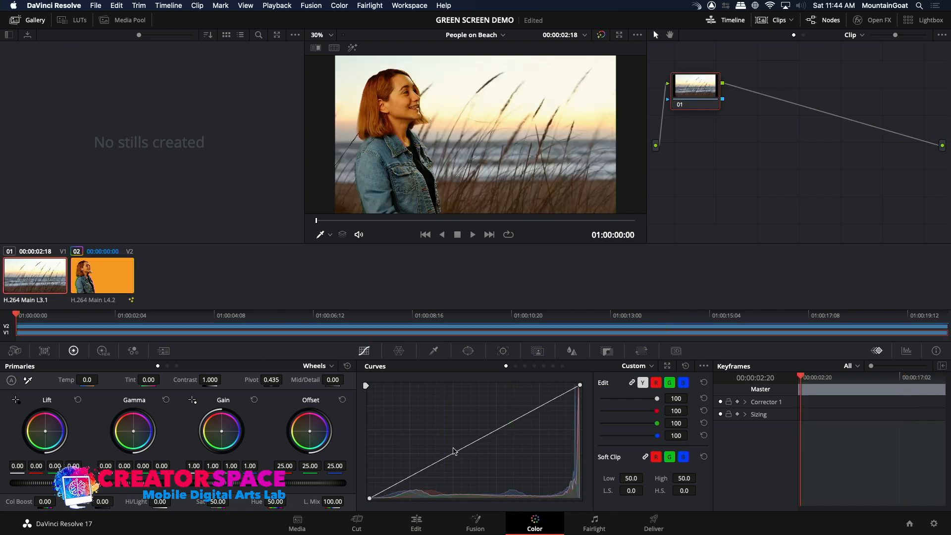
left_click_drag(459, 451, 467, 455)
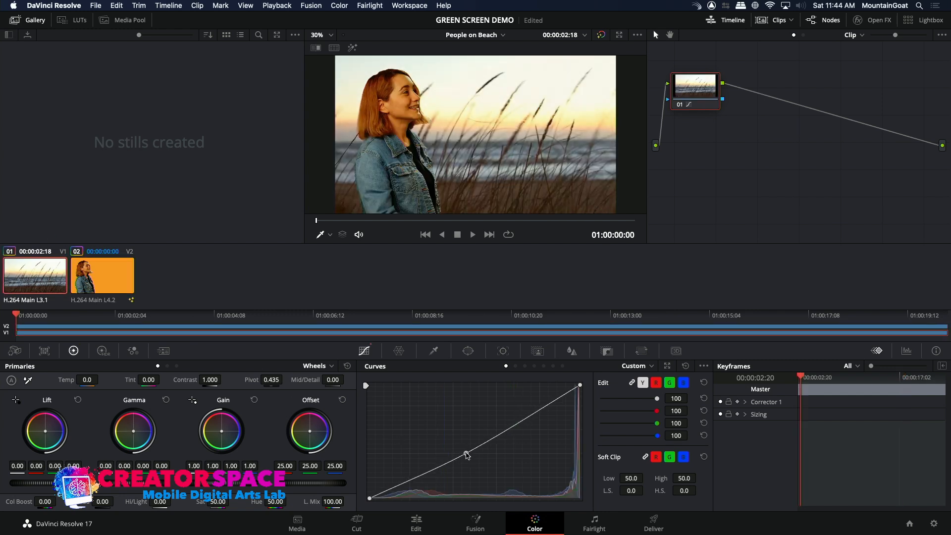
left_click_drag(408, 483, 408, 491)
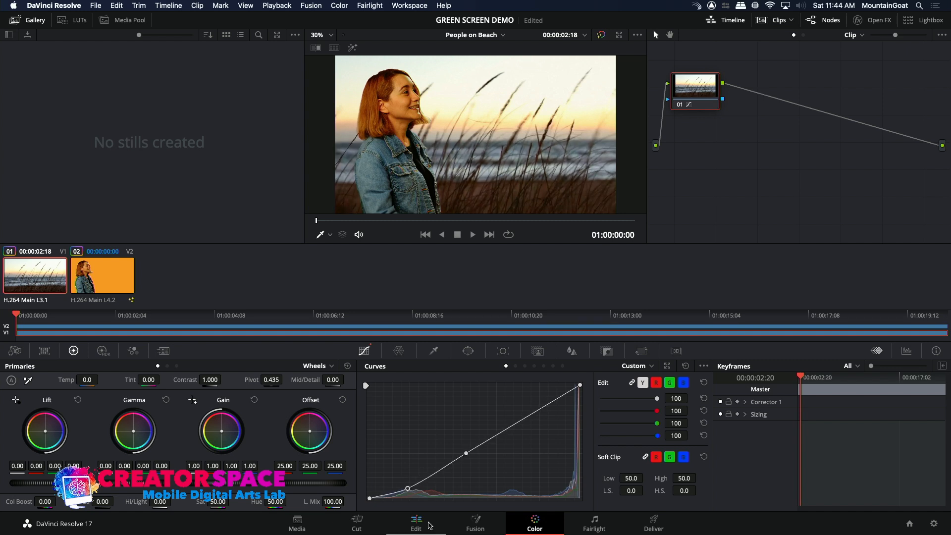
- Play the graded composite on the Edit page, check the friends clip's node setup in Fusion, and resume playback to 01:00:12:14
left_click(420, 523)
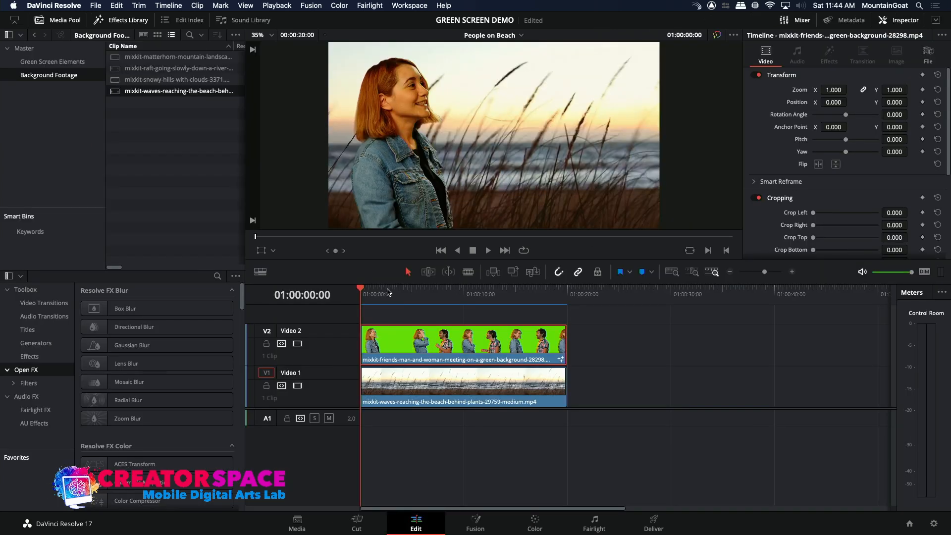
key("space")
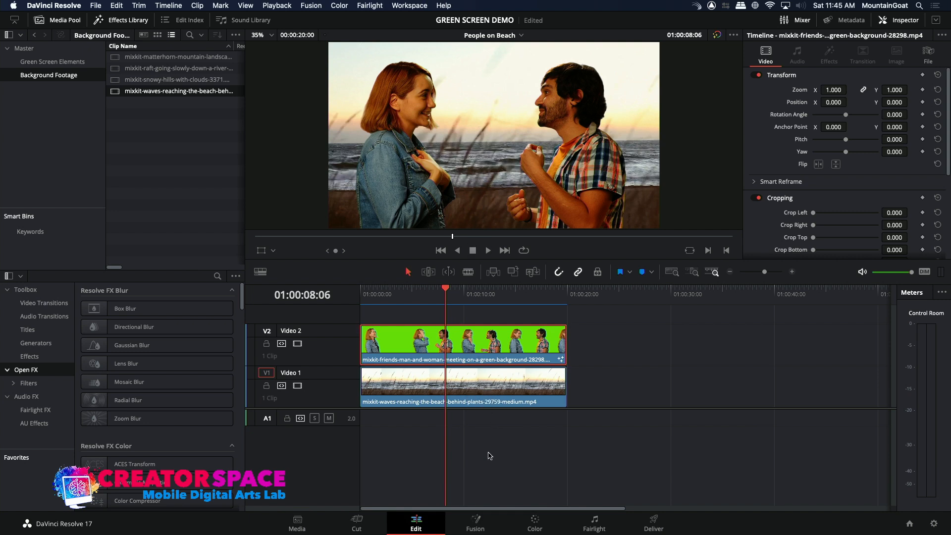
left_click(476, 523)
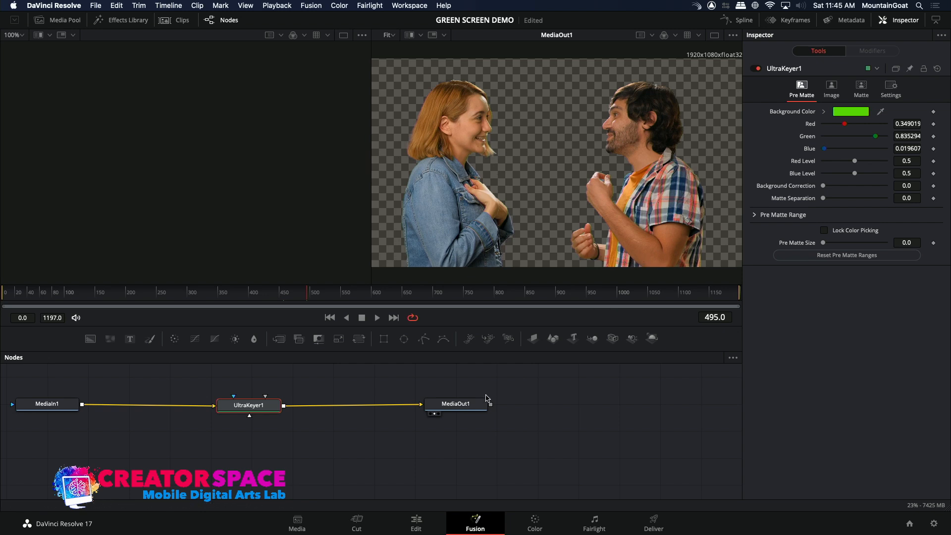
left_click(417, 522)
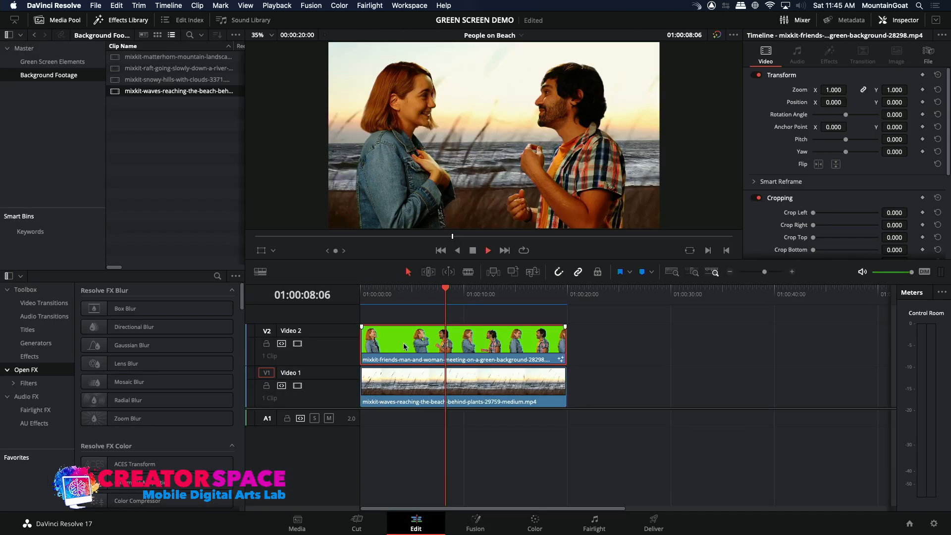
key("space")
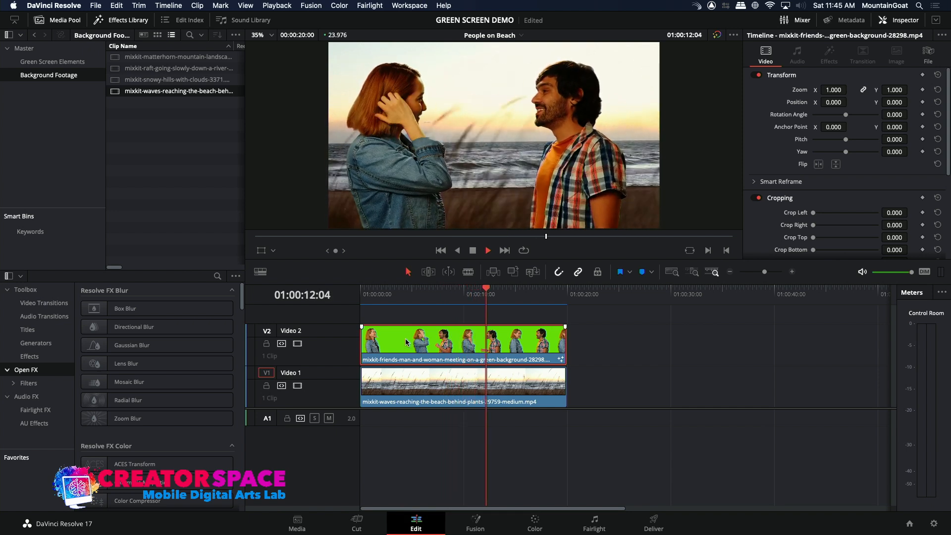
key("space")
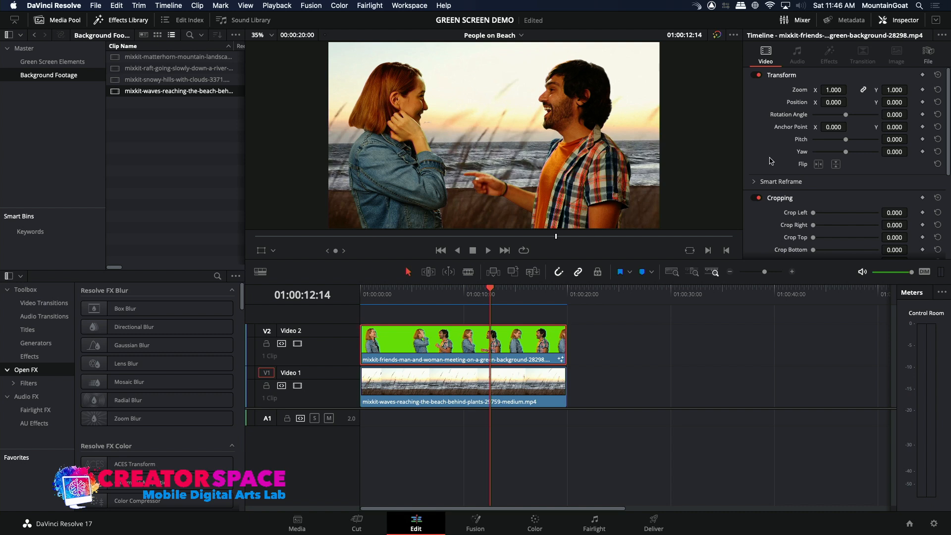
- Crop the woman out of the friends clip with Crop Left 820.800 and Softness 20.610
scroll(876, 200, "down", 3)
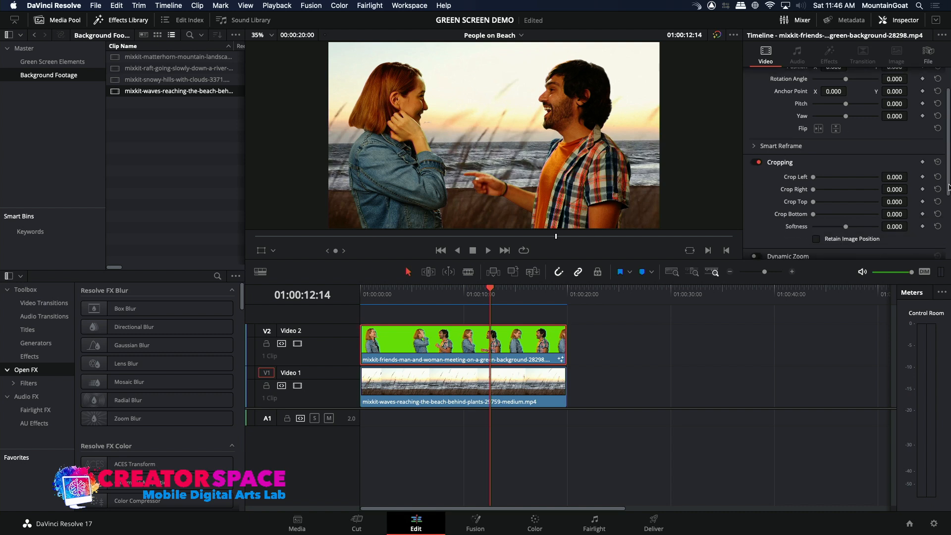
left_click_drag(814, 184, 838, 176)
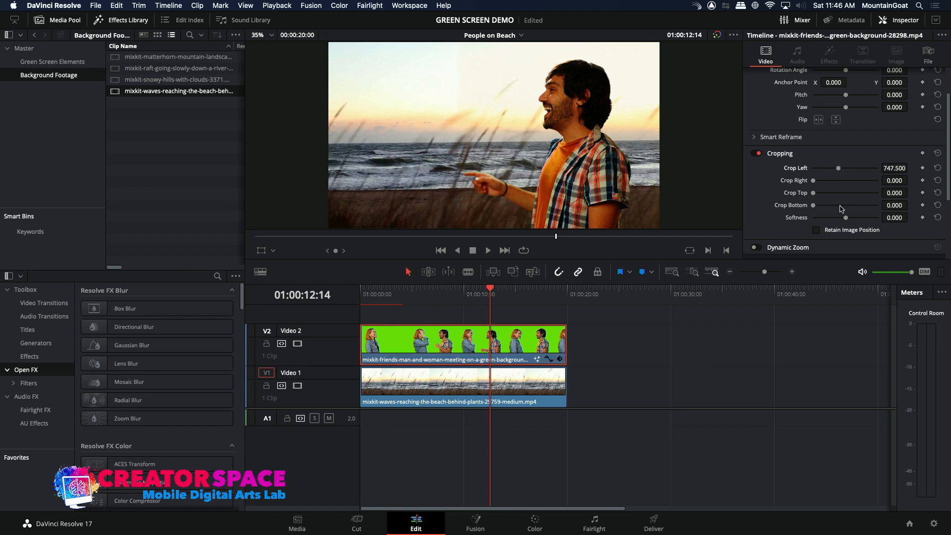
left_click_drag(848, 221, 854, 221)
left_click_drag(838, 168, 841, 169)
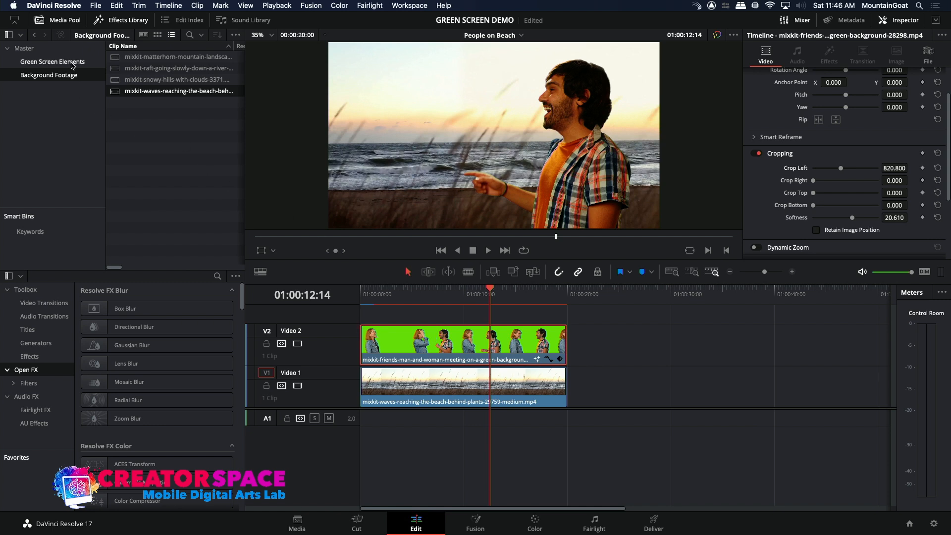
- Place A004_09281813_C005.mov from the Master bin at the timeline start on a new track above Video 2
left_click(25, 48)
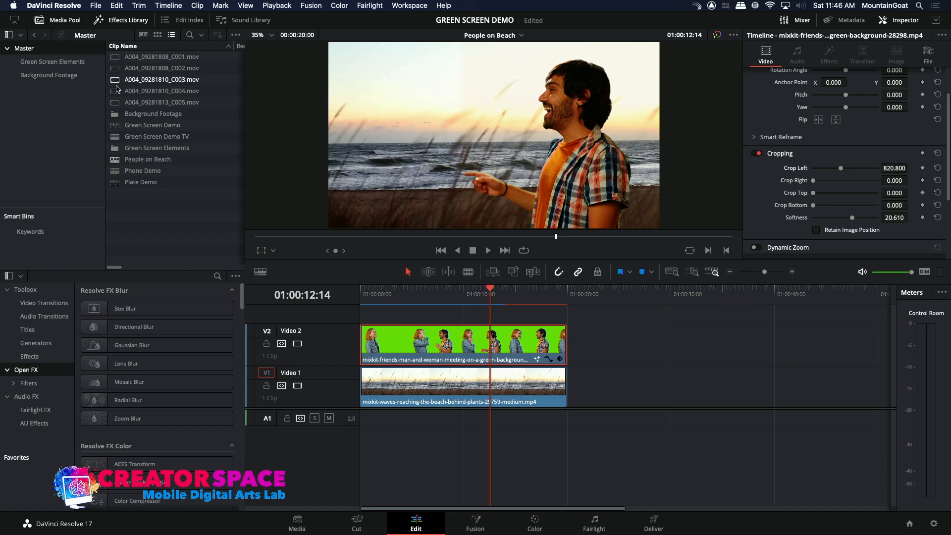
left_click_drag(117, 102, 357, 318)
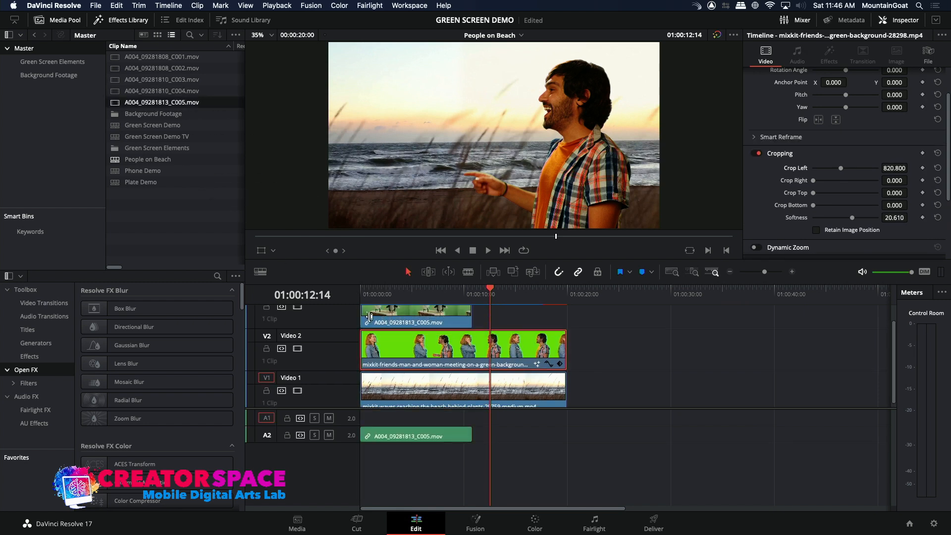
- Open the A004_09281813_C005.mov puppet clip in Fusion and add an Ultra Keyer between MediaIn1 and MediaOut1
left_click(397, 292)
left_click(407, 320)
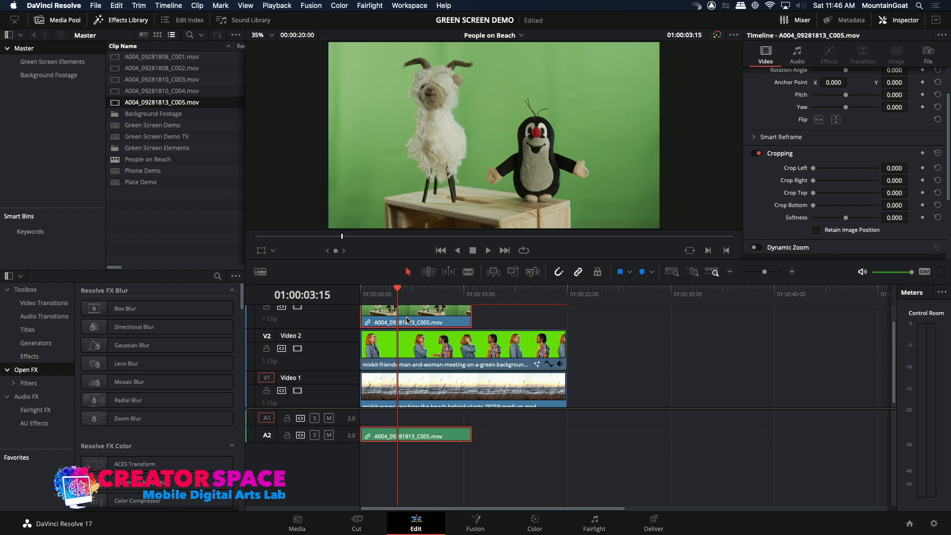
left_click(474, 524)
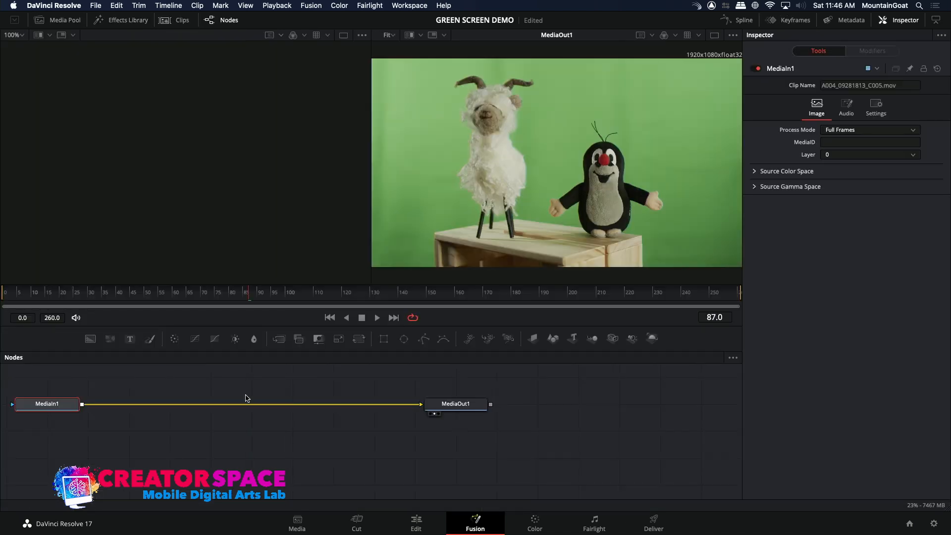
right_click(244, 405)
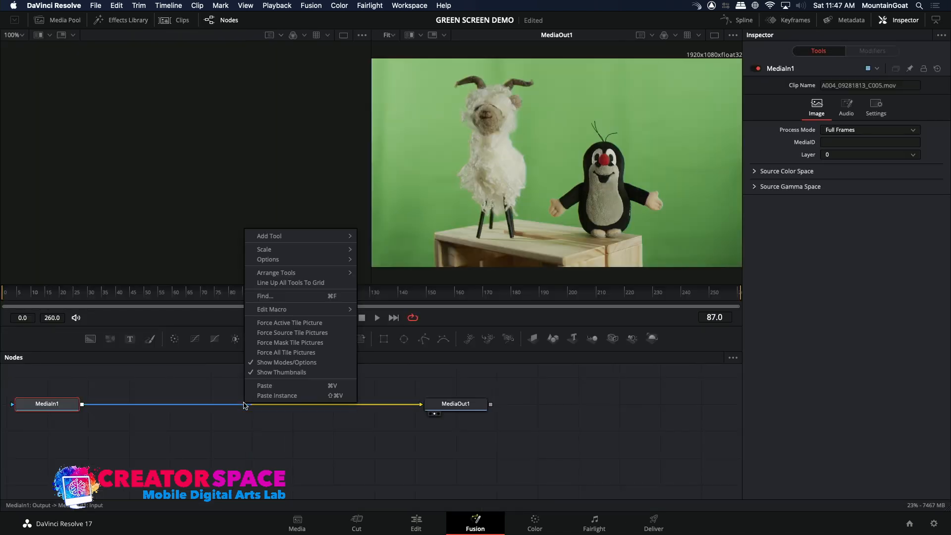
mouse_move(278, 236)
mouse_move(378, 292)
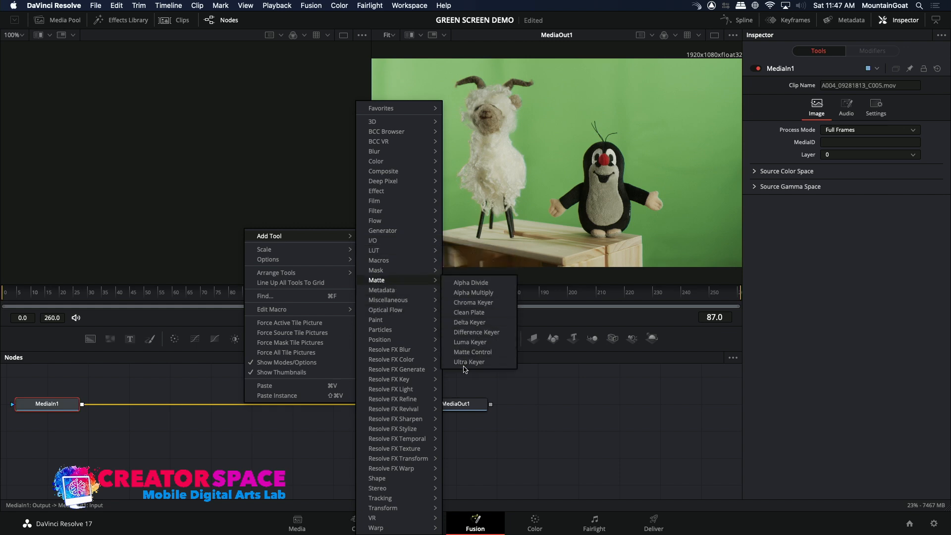
left_click(466, 362)
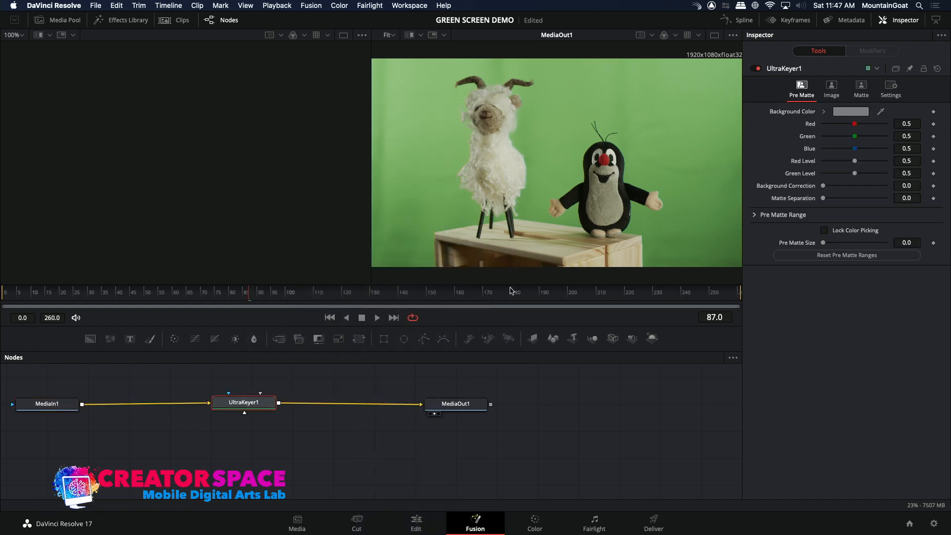
- Key out the puppet clip's backdrop by sampling its green screen as the Ultra Keyer's Background Color
left_click(841, 114)
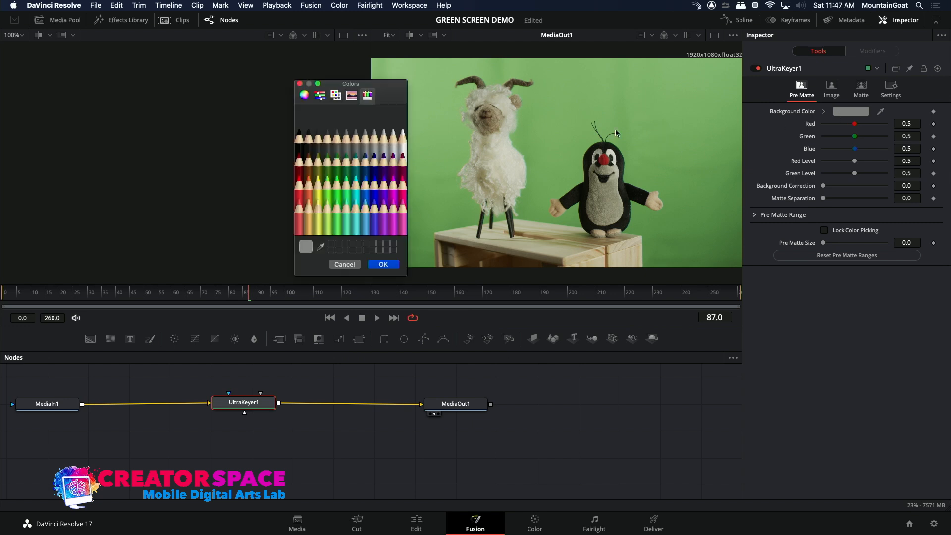
left_click(320, 246)
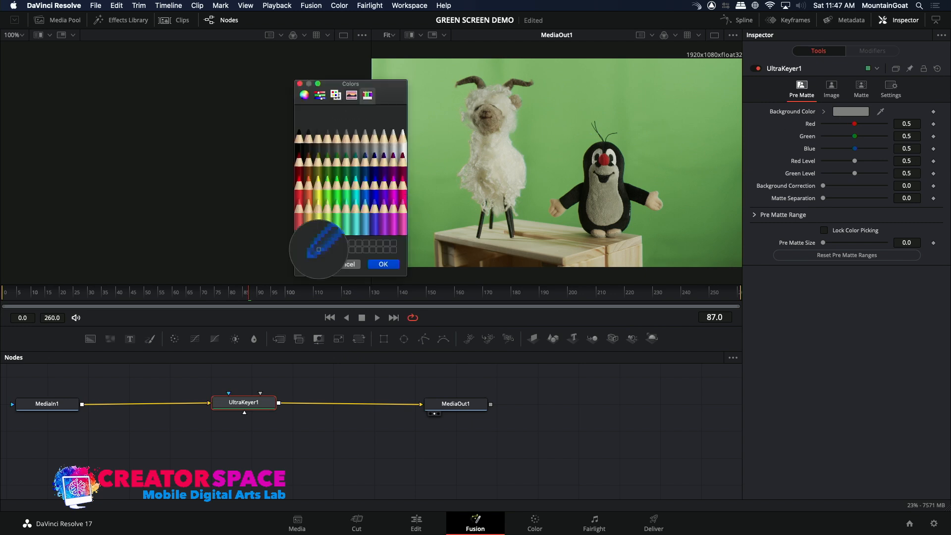
left_click(421, 155)
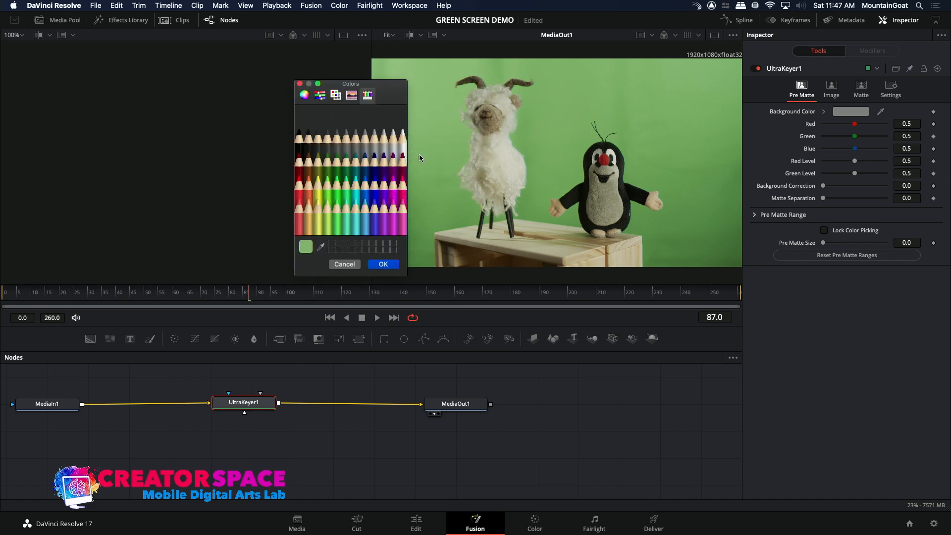
left_click(383, 264)
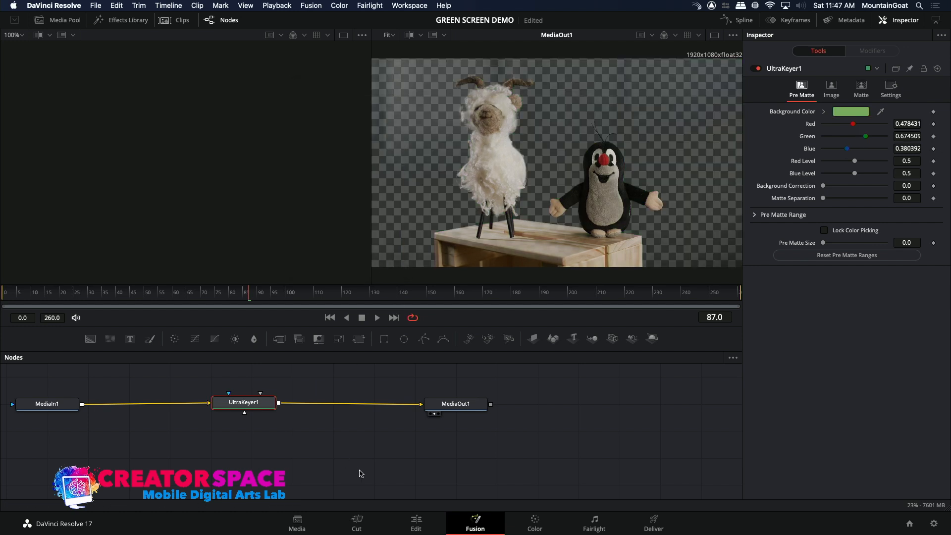
- On the Edit page, trim the puppet clip's end to under half its length and move it on Video 3 to span 01:00:09:13
left_click(416, 525)
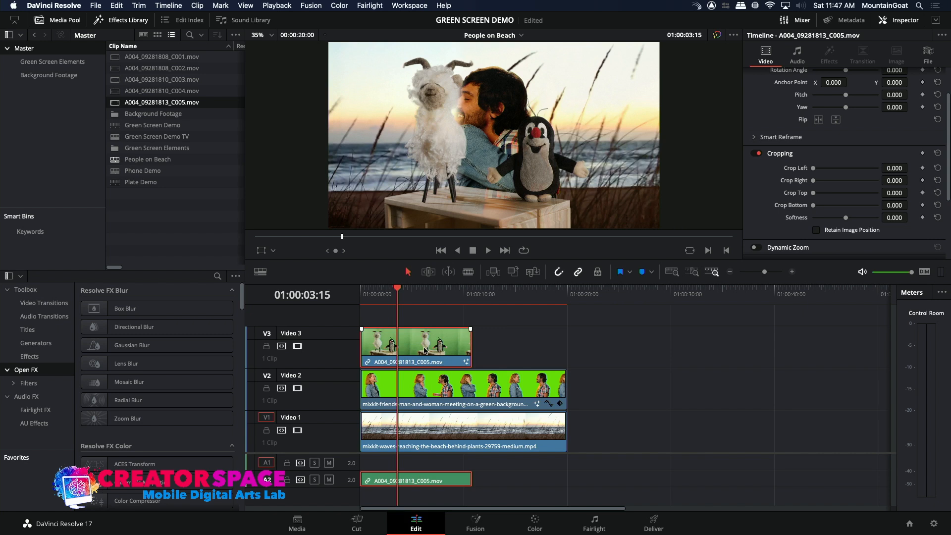
left_click_drag(396, 296, 373, 299)
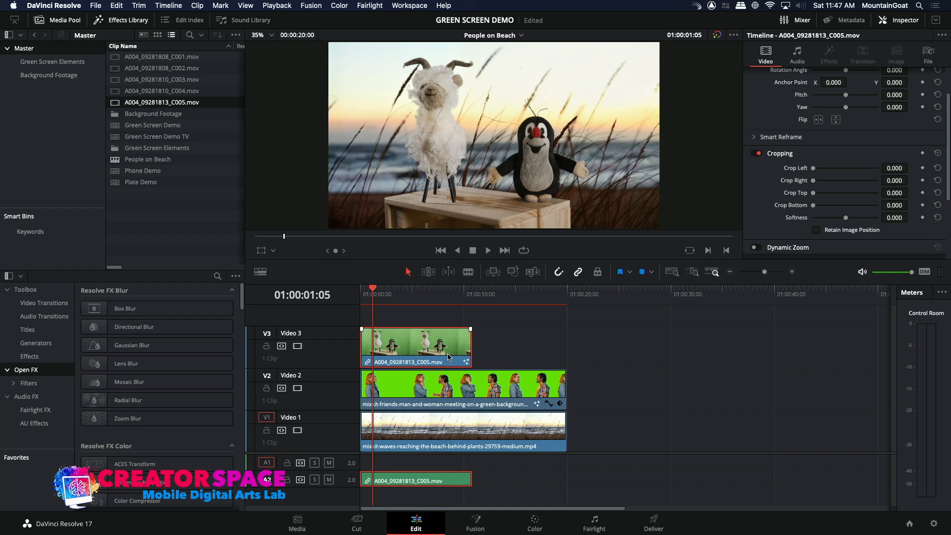
left_click_drag(472, 351, 408, 351)
left_click(372, 302)
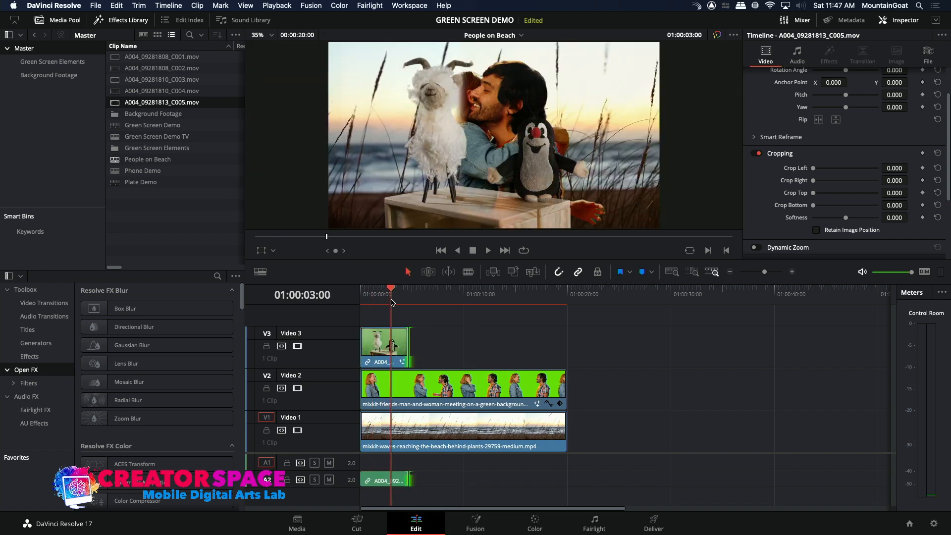
left_click_drag(371, 304, 459, 320)
left_click_drag(387, 349, 472, 356)
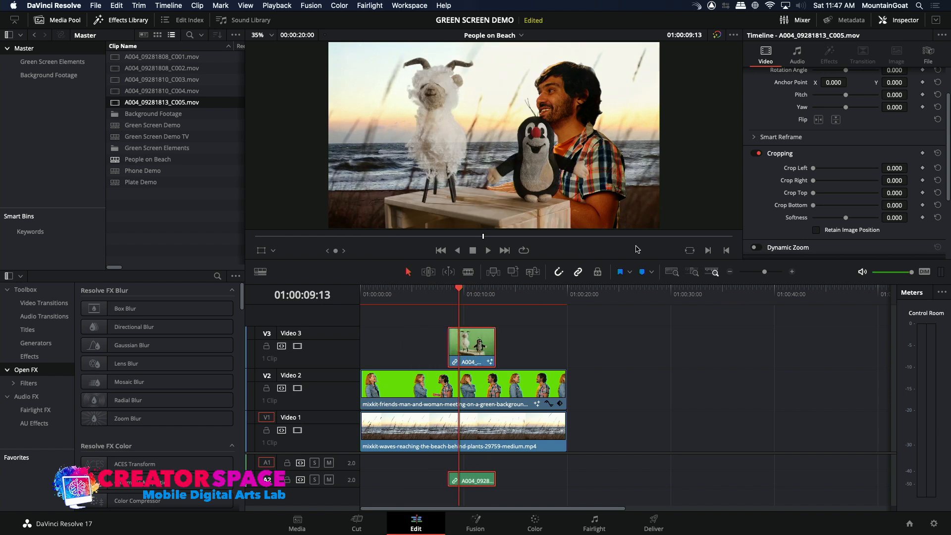
- Set the puppet clip's Zoom to 1.210, Position X to -329.000 and Position Y to -96.000
scroll(949, 143, "up", 3)
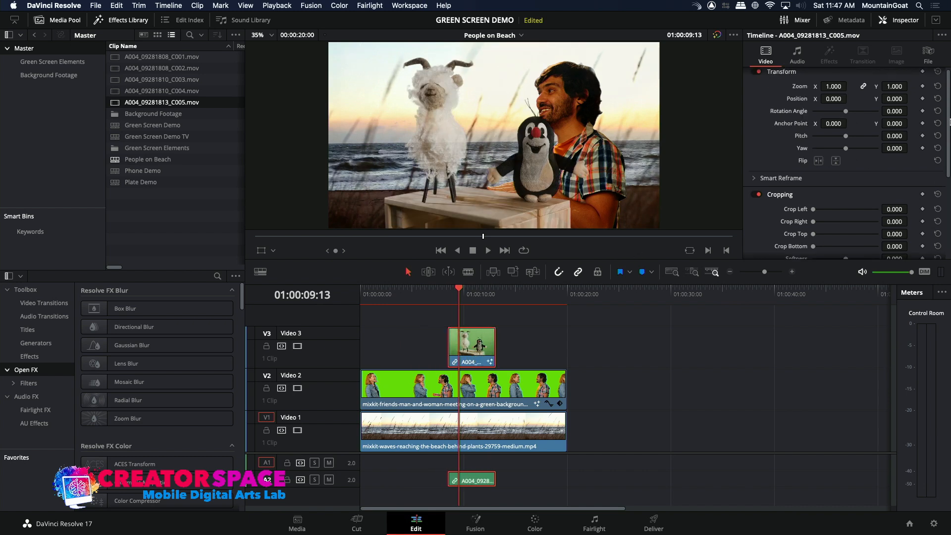
left_click_drag(898, 89, 850, 102)
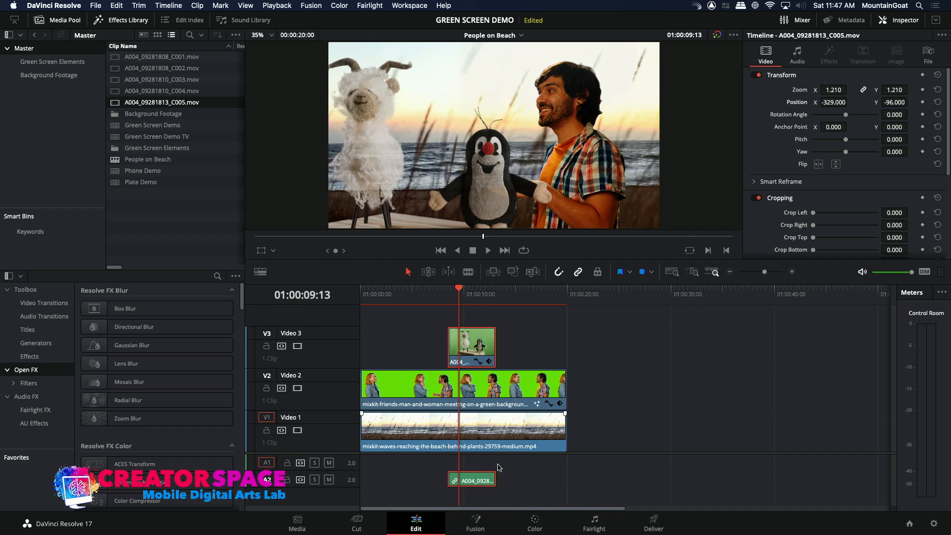
- Open the puppet clip in Fusion and set the Ultra Keyer's Spill Suppression to 0.724
left_click(467, 521)
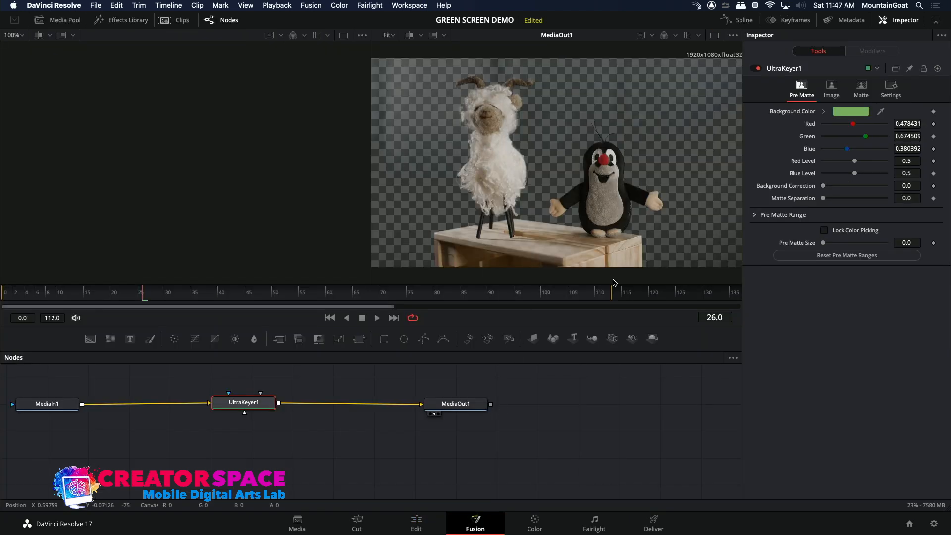
left_click(861, 88)
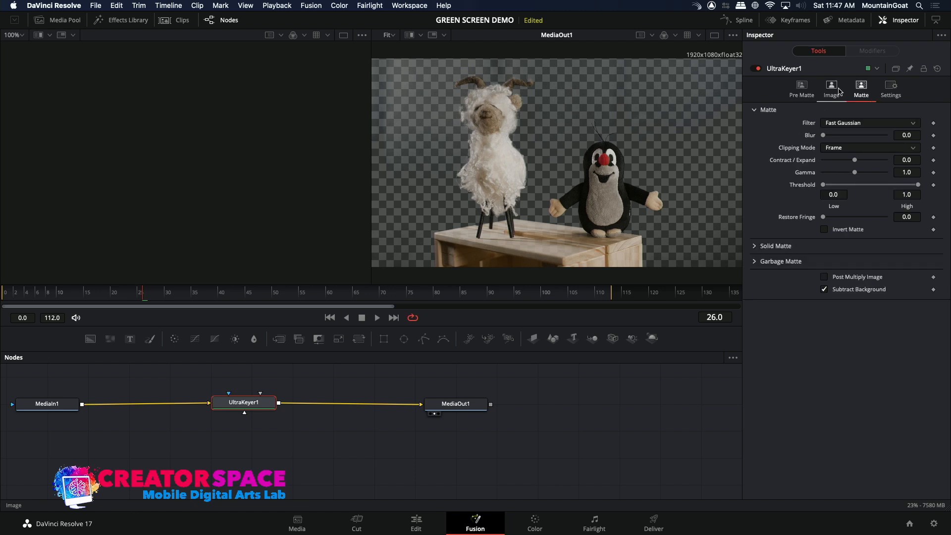
left_click(835, 90)
mouse_move(886, 112)
left_mouse_down()
mouse_move(855, 115)
mouse_move(871, 115)
left_mouse_up()
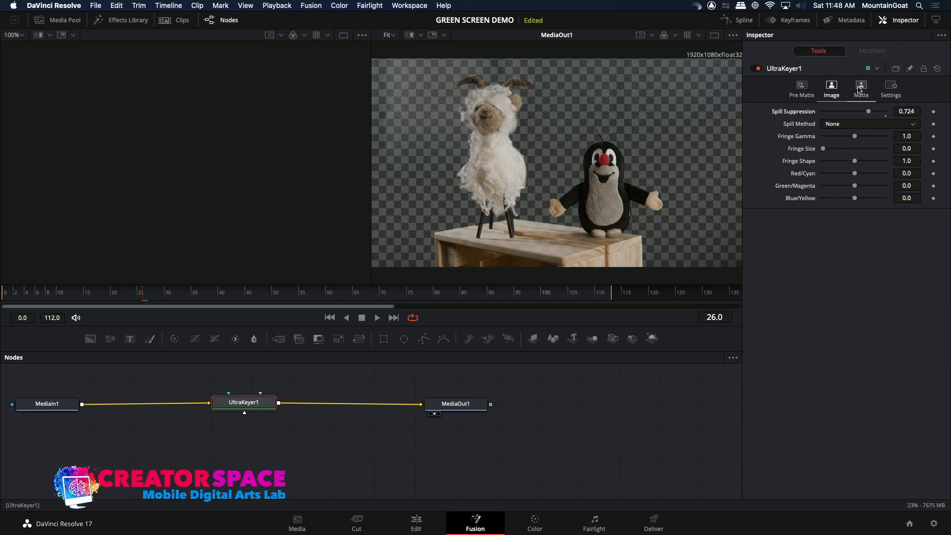
- Set the Ultra Keyer's matte Gamma to 1.35 and Contract/Expand to 0.3, then its Red/Cyan to 0.198 and Green/Magenta to -0.5
left_click(861, 89)
mouse_move(855, 172)
left_mouse_down()
mouse_move(874, 181)
mouse_move(841, 177)
mouse_move(862, 179)
mouse_move(852, 162)
mouse_move(841, 162)
mouse_move(876, 164)
mouse_move(865, 163)
left_mouse_up()
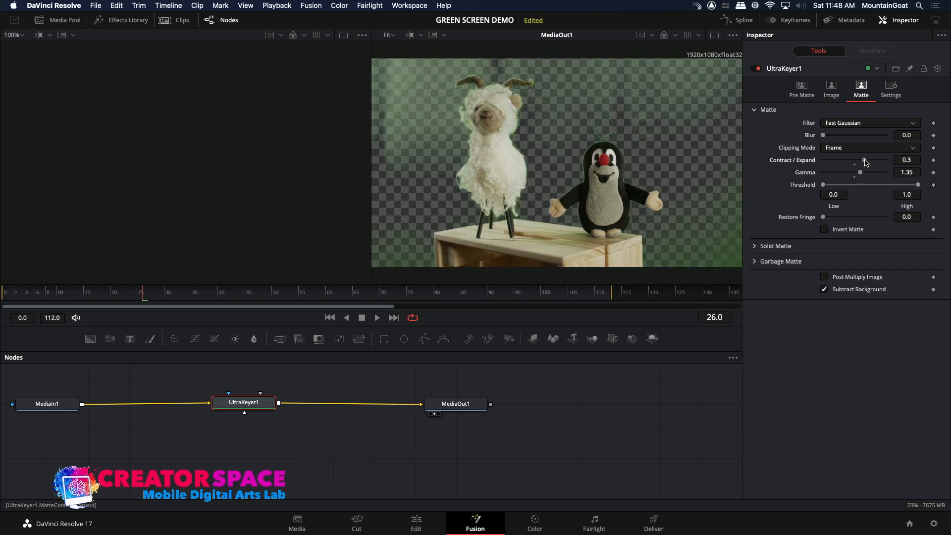
left_click(831, 89)
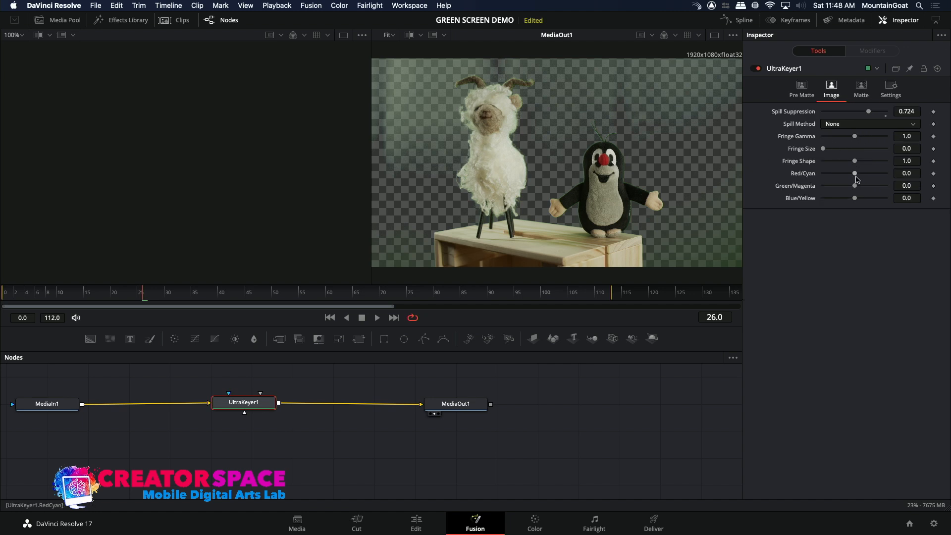
left_click_drag(855, 176, 778, 186)
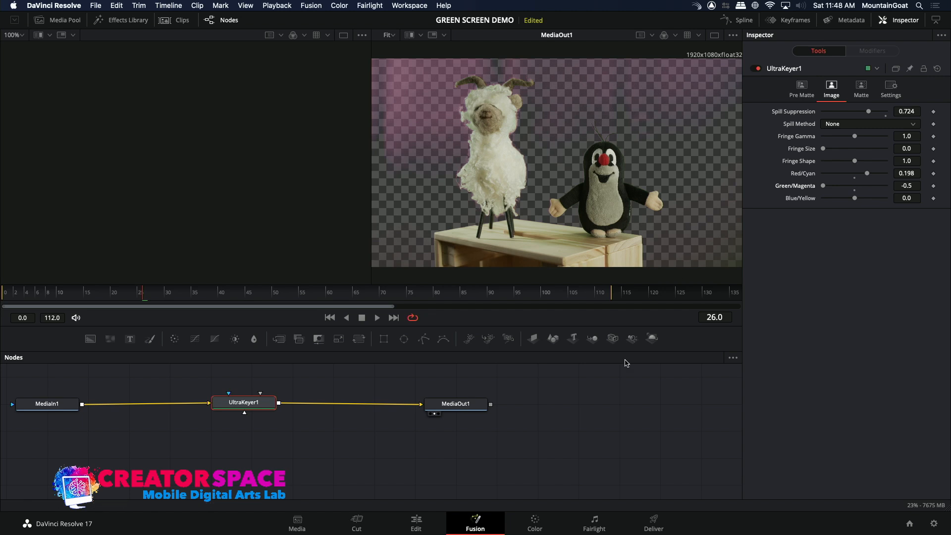
- Play the composite on the Edit page around the puppet clip to check how it blends with the man and beach
left_click(416, 523)
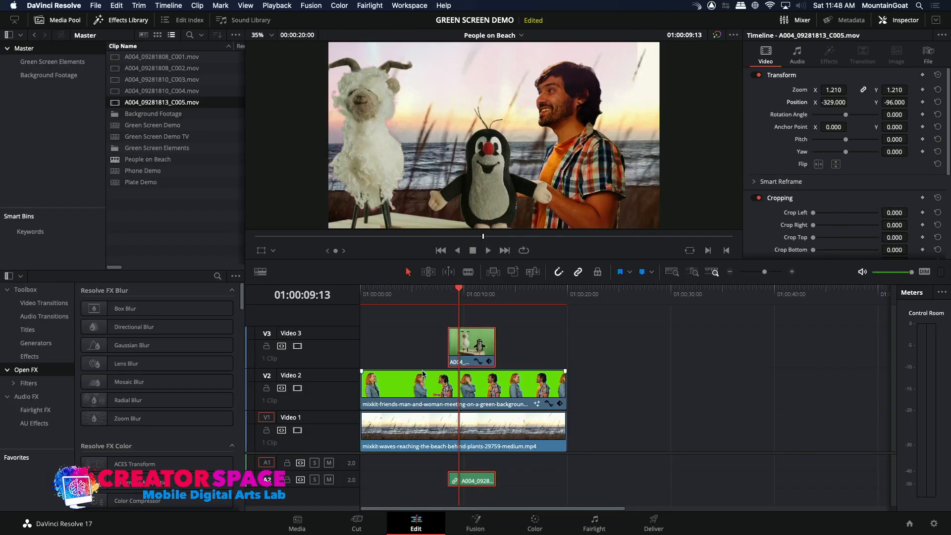
left_click(449, 296)
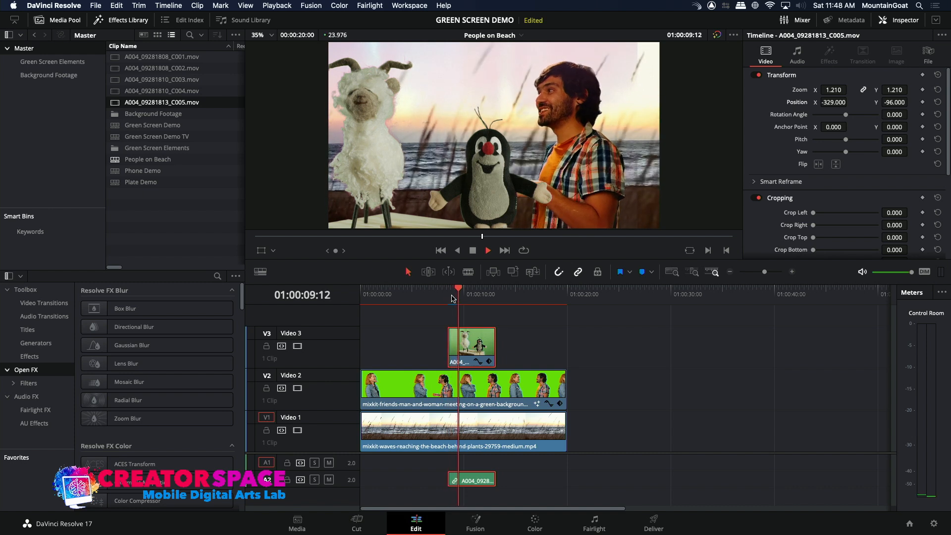
key("space")
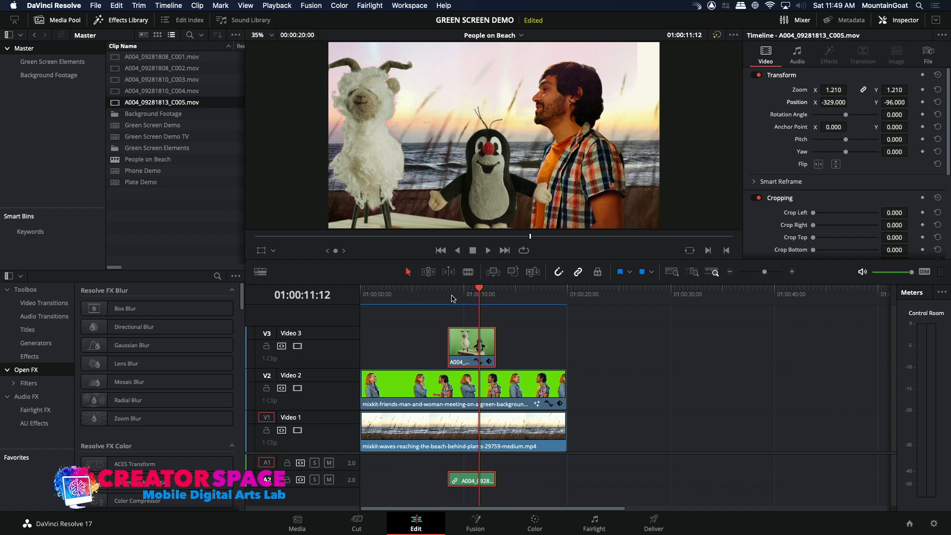
left_click(466, 296)
left_click_drag(466, 297, 461, 297)
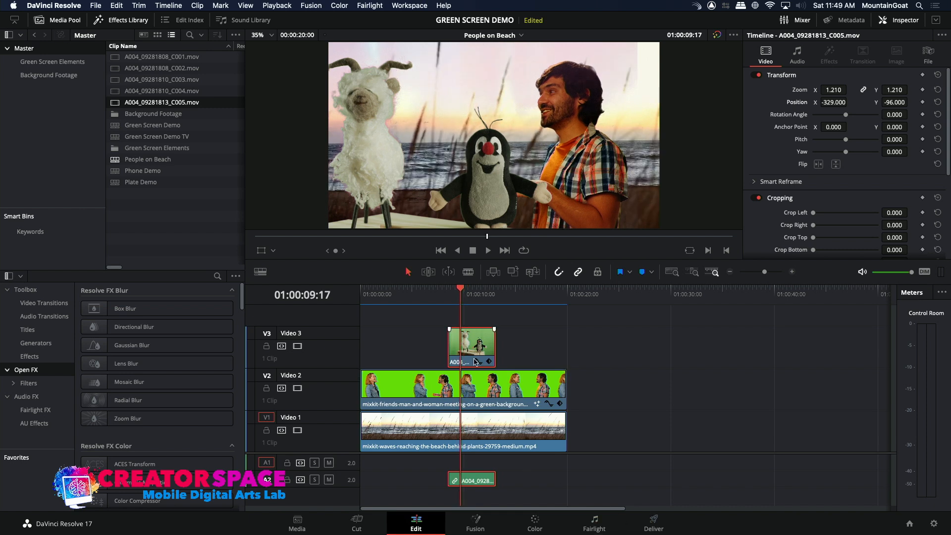
left_click(453, 297)
key("space")
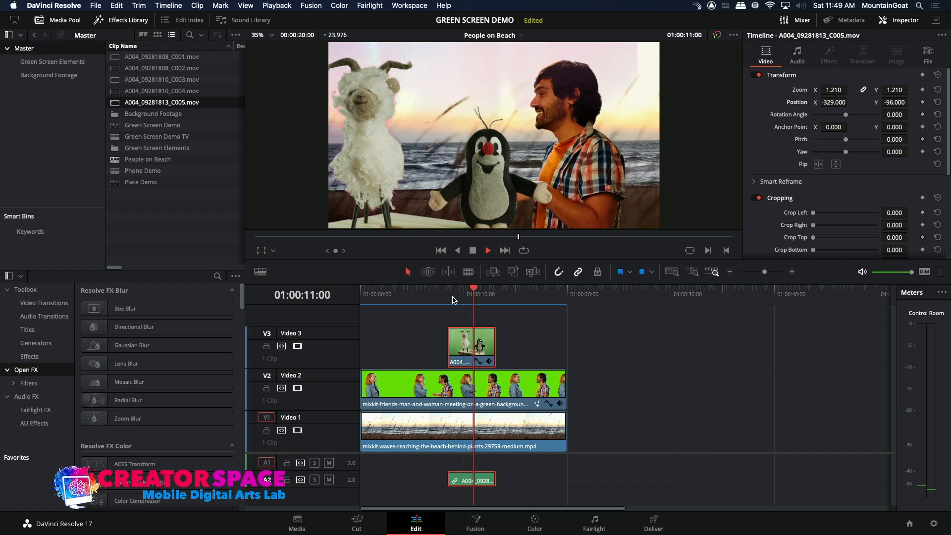
key("space")
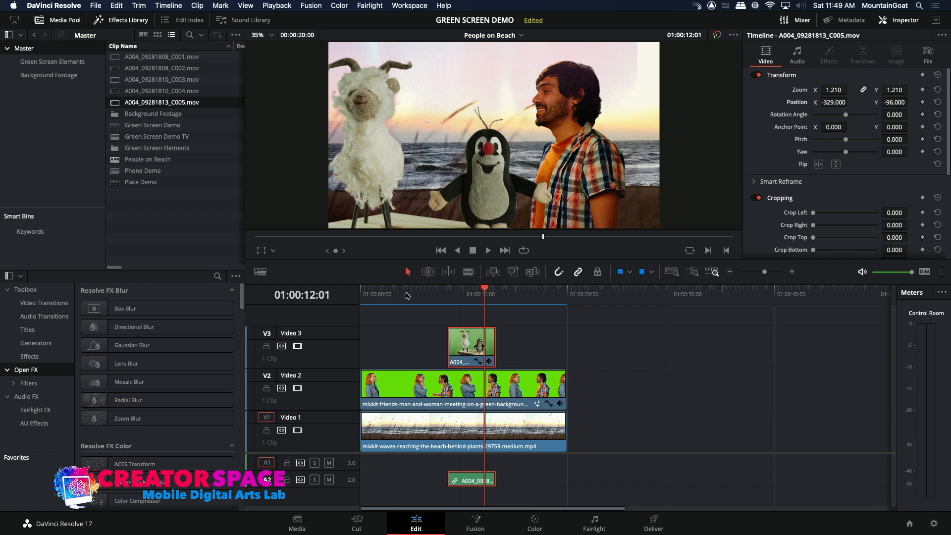
- Reset the Cropping settings of the friends clip on Video 2 to bring the woman back into the shot
left_click(393, 296)
key("space")
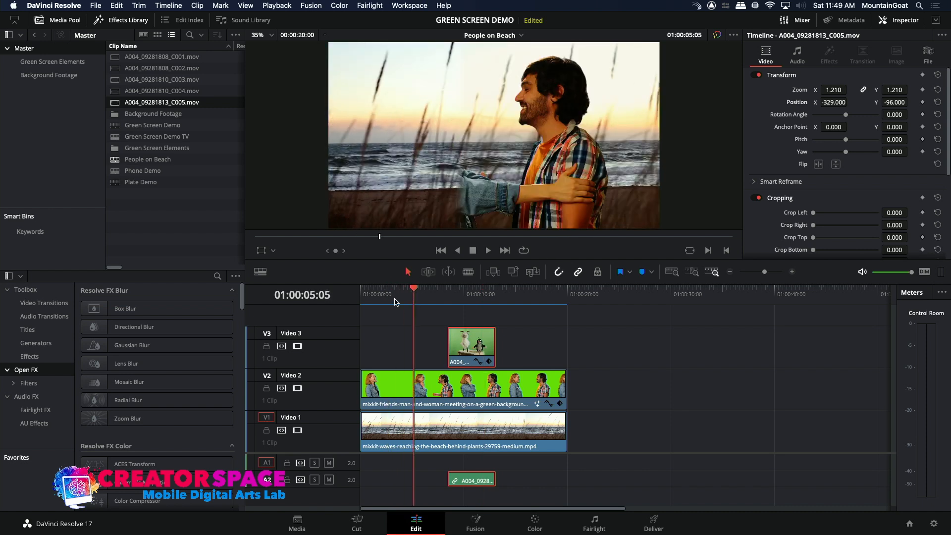
left_click(377, 297)
left_click(399, 381)
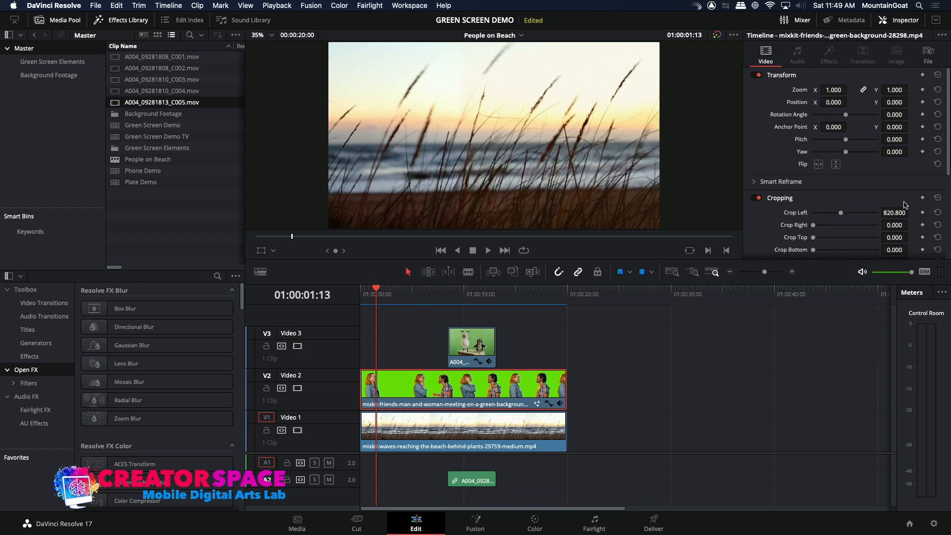
left_click(937, 198)
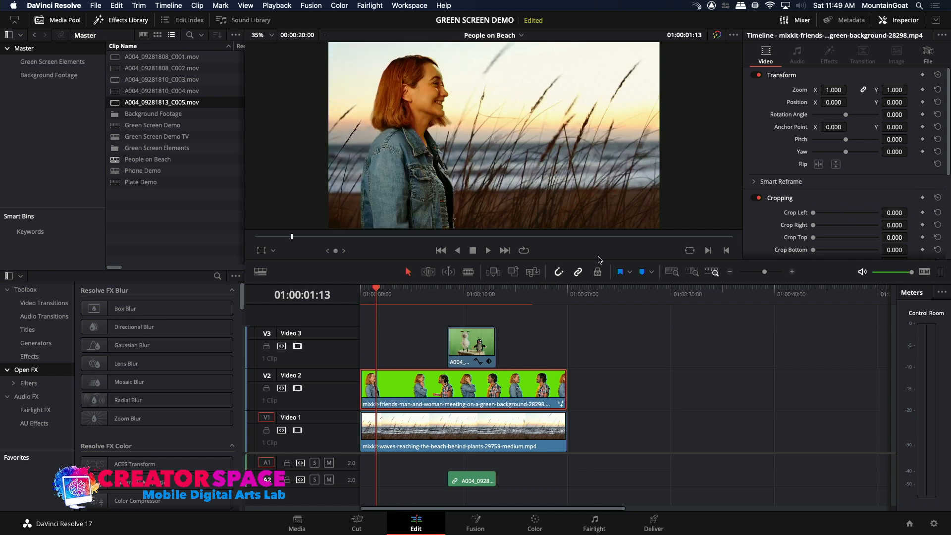
- Move the puppet clip on Video 3 to start where the friends clip ends, at about 01:00:20:00
left_click(449, 297)
left_click_drag(451, 300, 364, 299)
key("space")
key("space")
left_click_drag(463, 345, 573, 353)
- Play the friends-on-beach composite to 01:00:09:23, check the friends clip's Ultra Keyer setup in Fusion, and return to the Edit page
key("space")
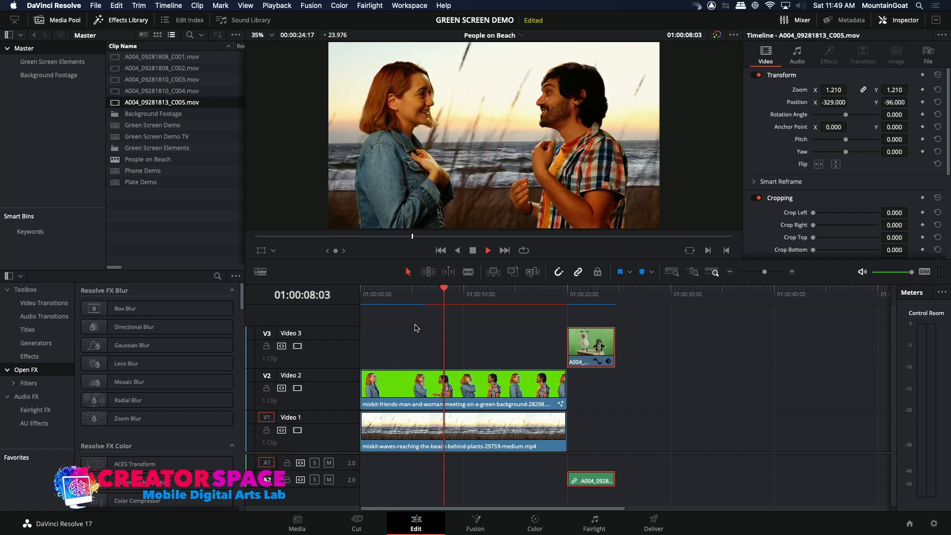
key("space")
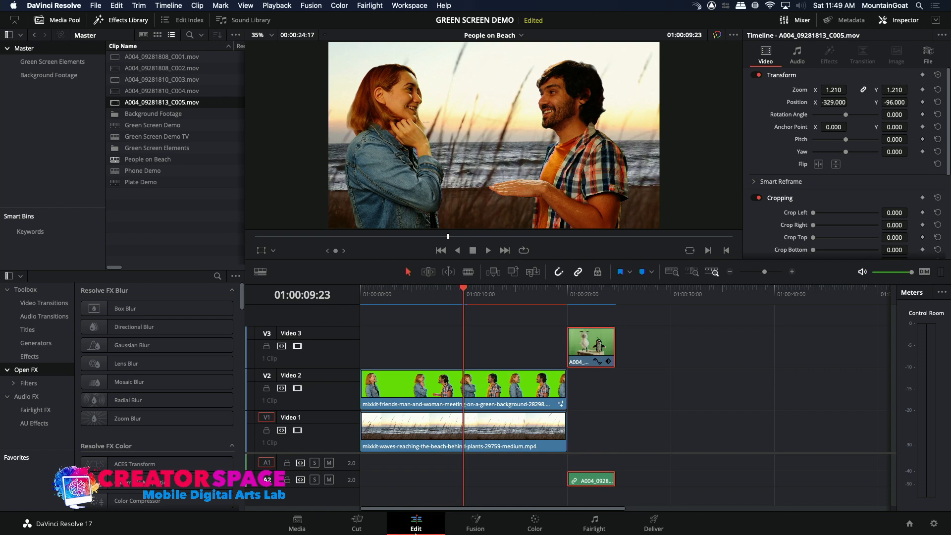
left_click(461, 391)
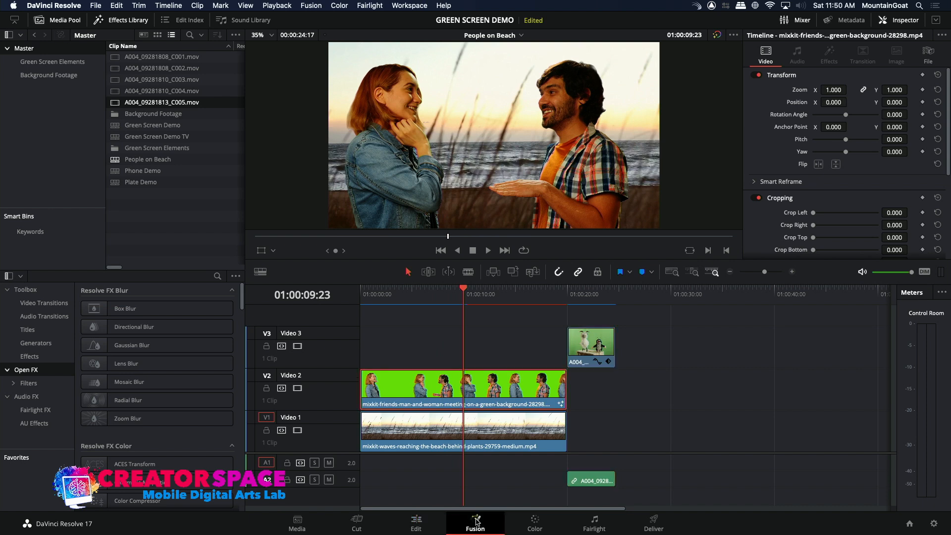
left_click(476, 521)
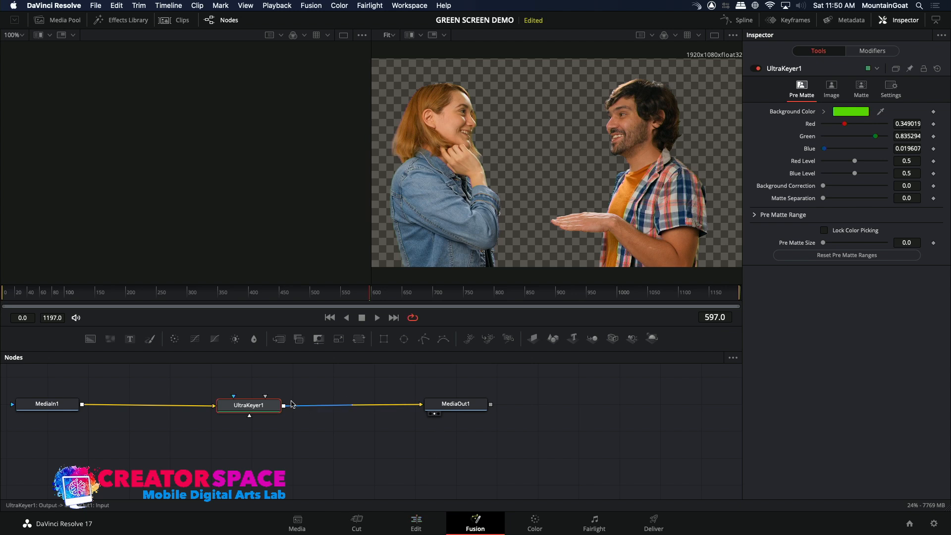
left_click(415, 521)
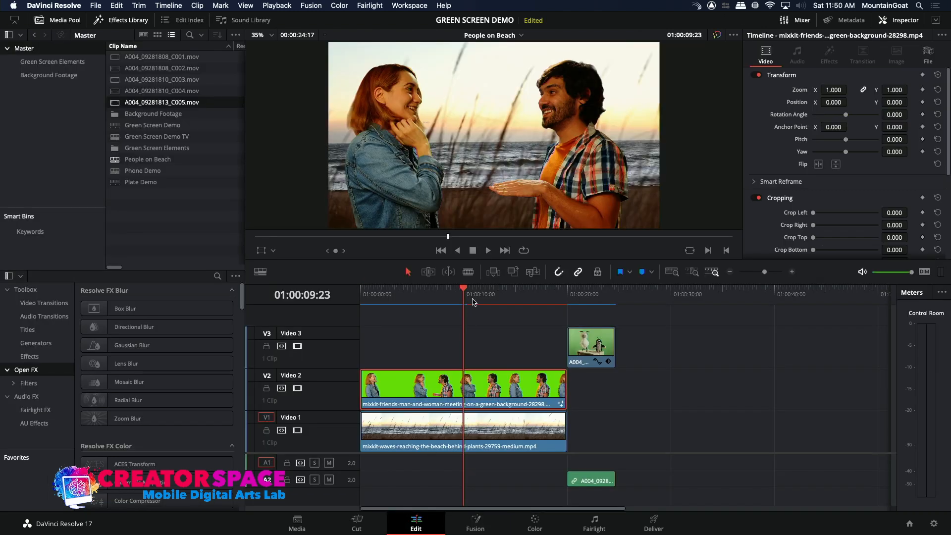